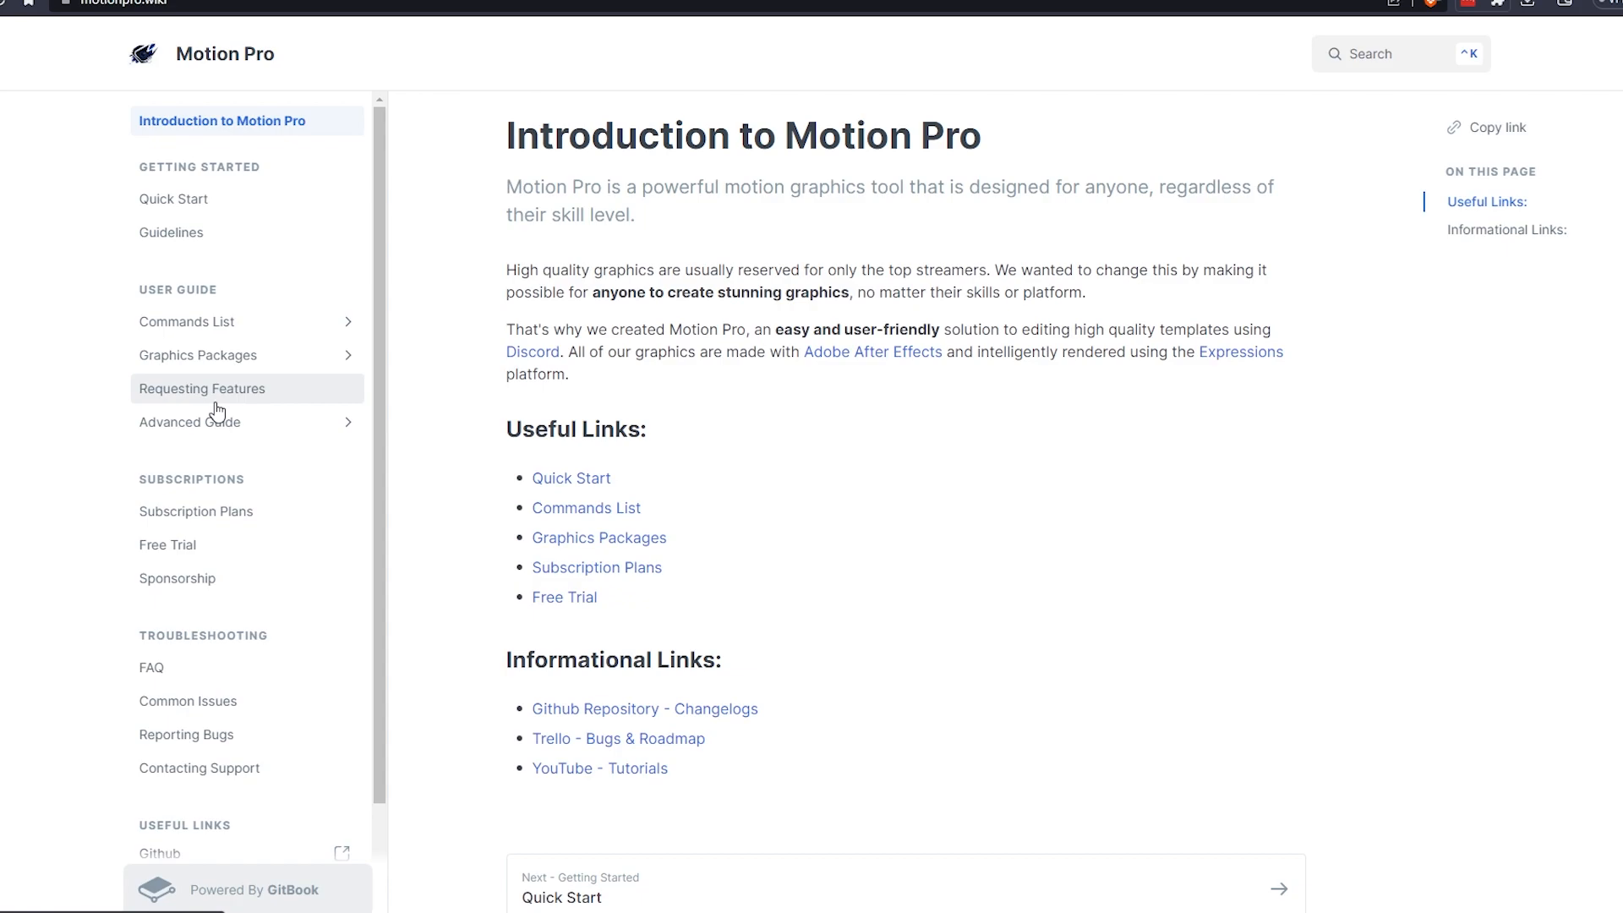
- Open the Batch command page from the wiki's Commands List and review its parameters
{"action": "left_click", "coordinate": [245, 323]}
{"action": "scroll", "coordinate": [644, 333], "scroll_direction": "down", "scroll_amount": 10}
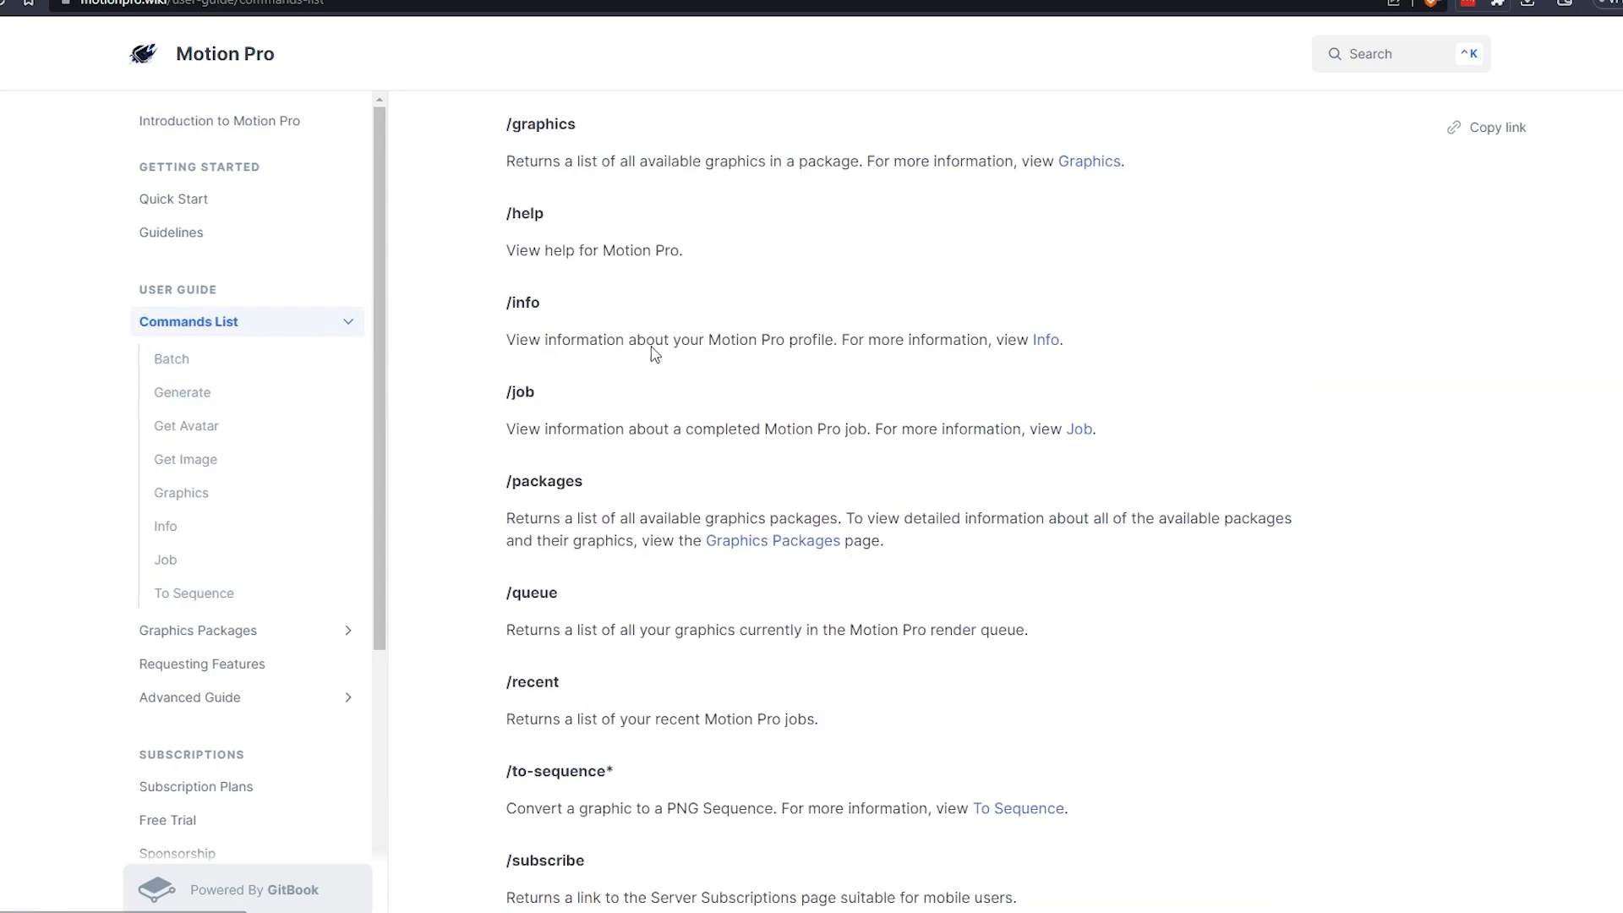
{"action": "scroll", "coordinate": [572, 616], "scroll_direction": "up", "scroll_amount": 10}
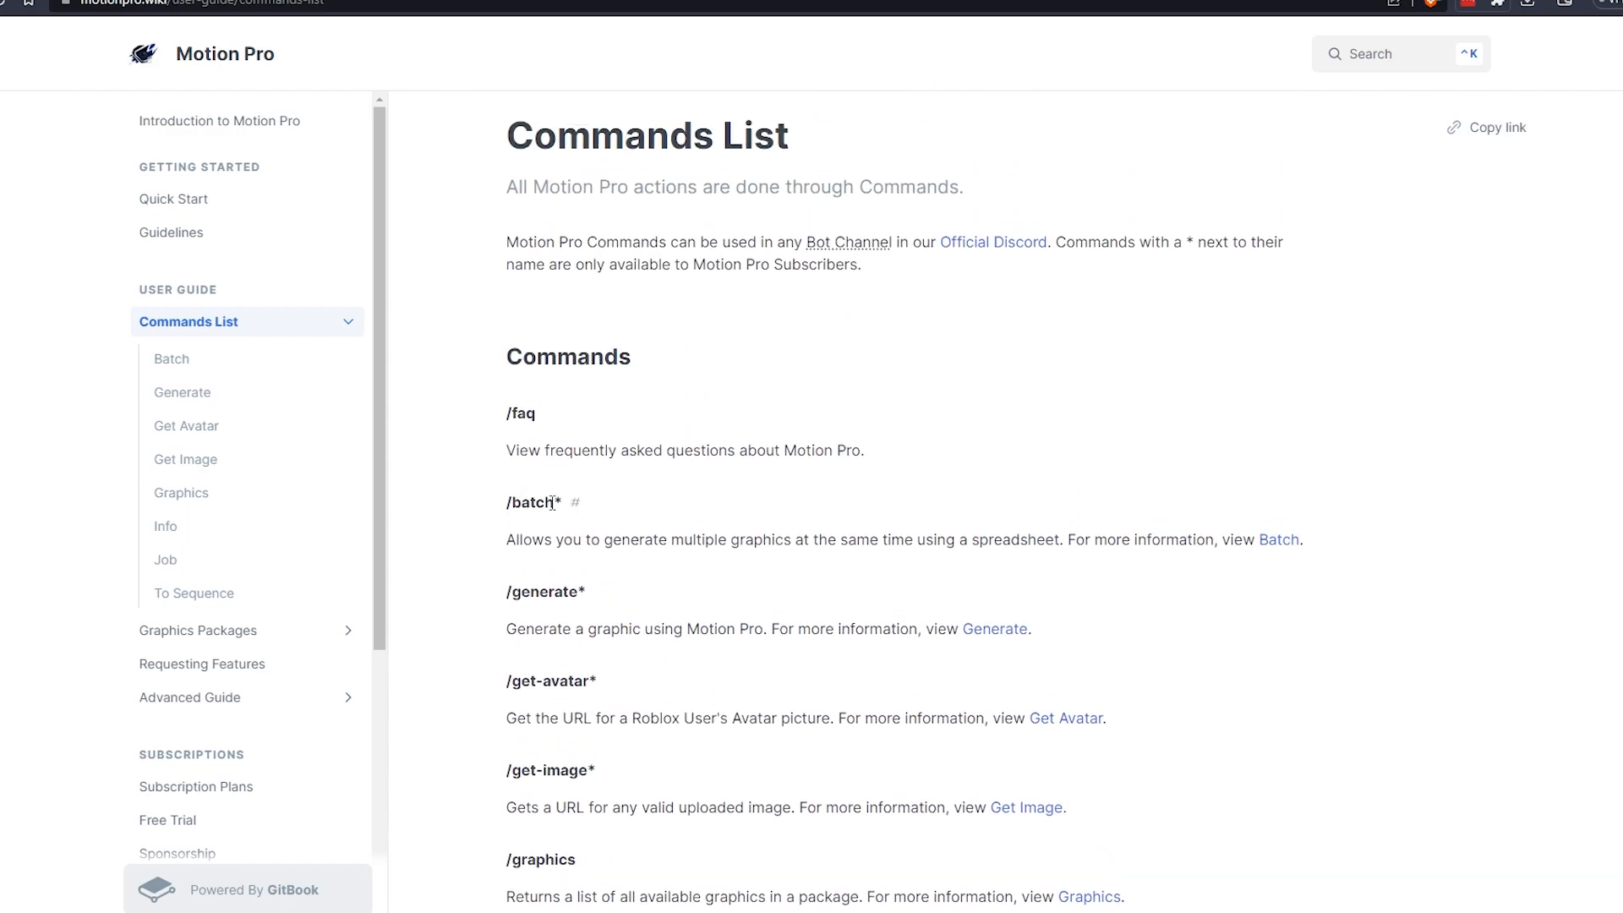
{"action": "left_click", "coordinate": [1278, 539]}
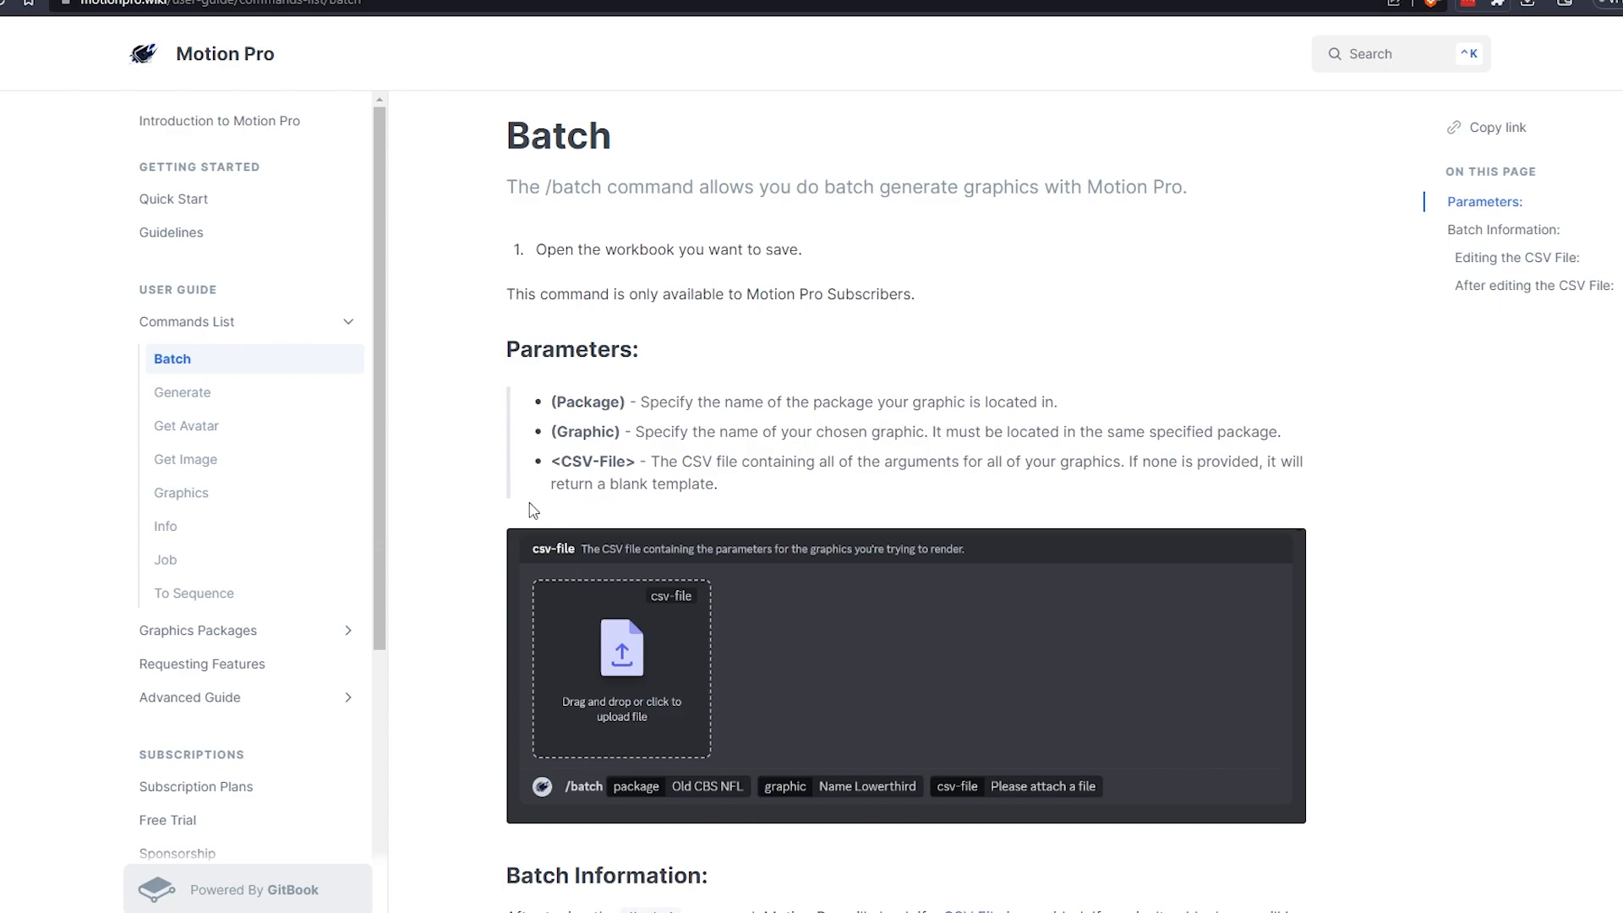
{"action": "scroll", "coordinate": [804, 518], "scroll_direction": "down", "scroll_amount": 2}
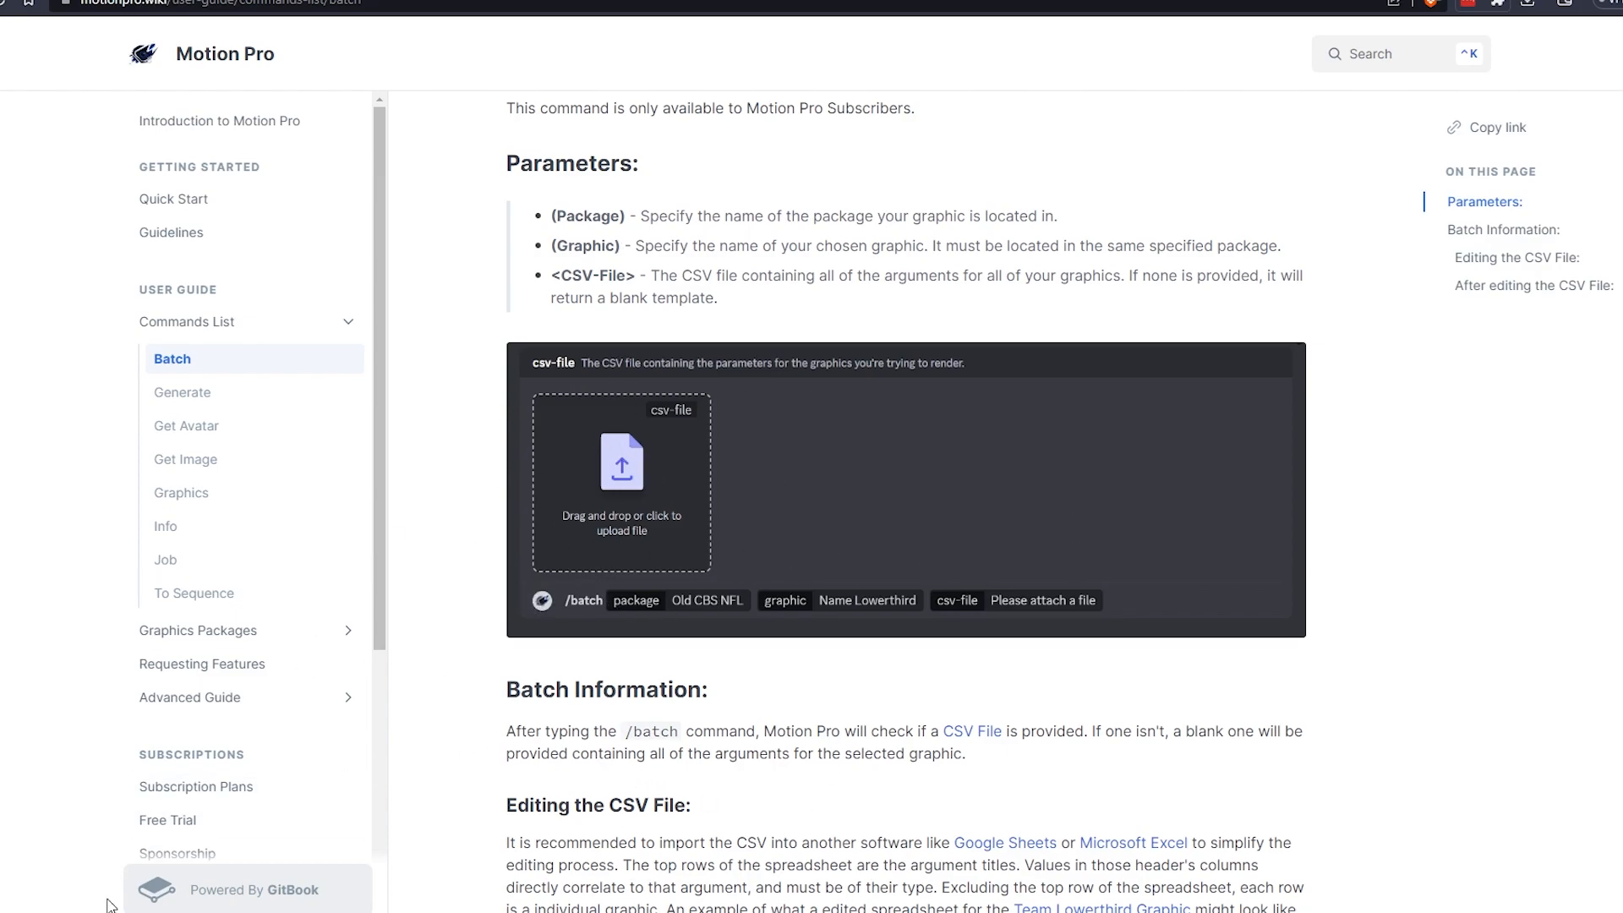
- Switch to Discord and view the RSPN Media Group server's subscription page
{"action": "mouse_move", "coordinate": [119, 912]}
{"action": "left_click_drag", "start_coordinate": [0, 28], "coordinate": [648, 7]}
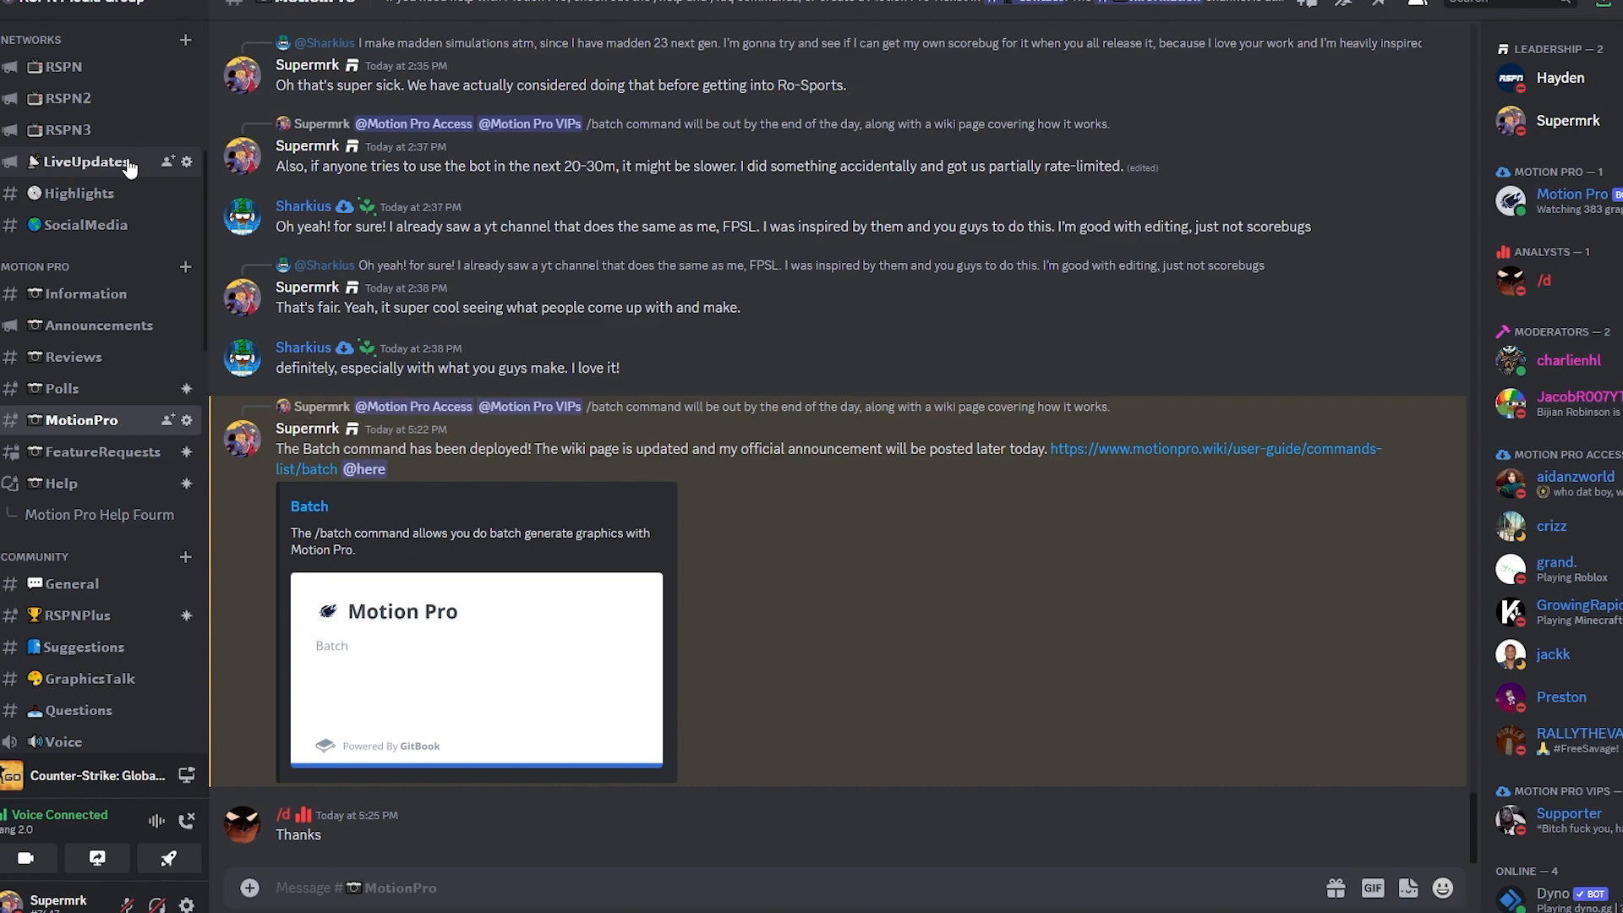
{"action": "scroll", "coordinate": [119, 511], "scroll_direction": "up", "scroll_amount": 5}
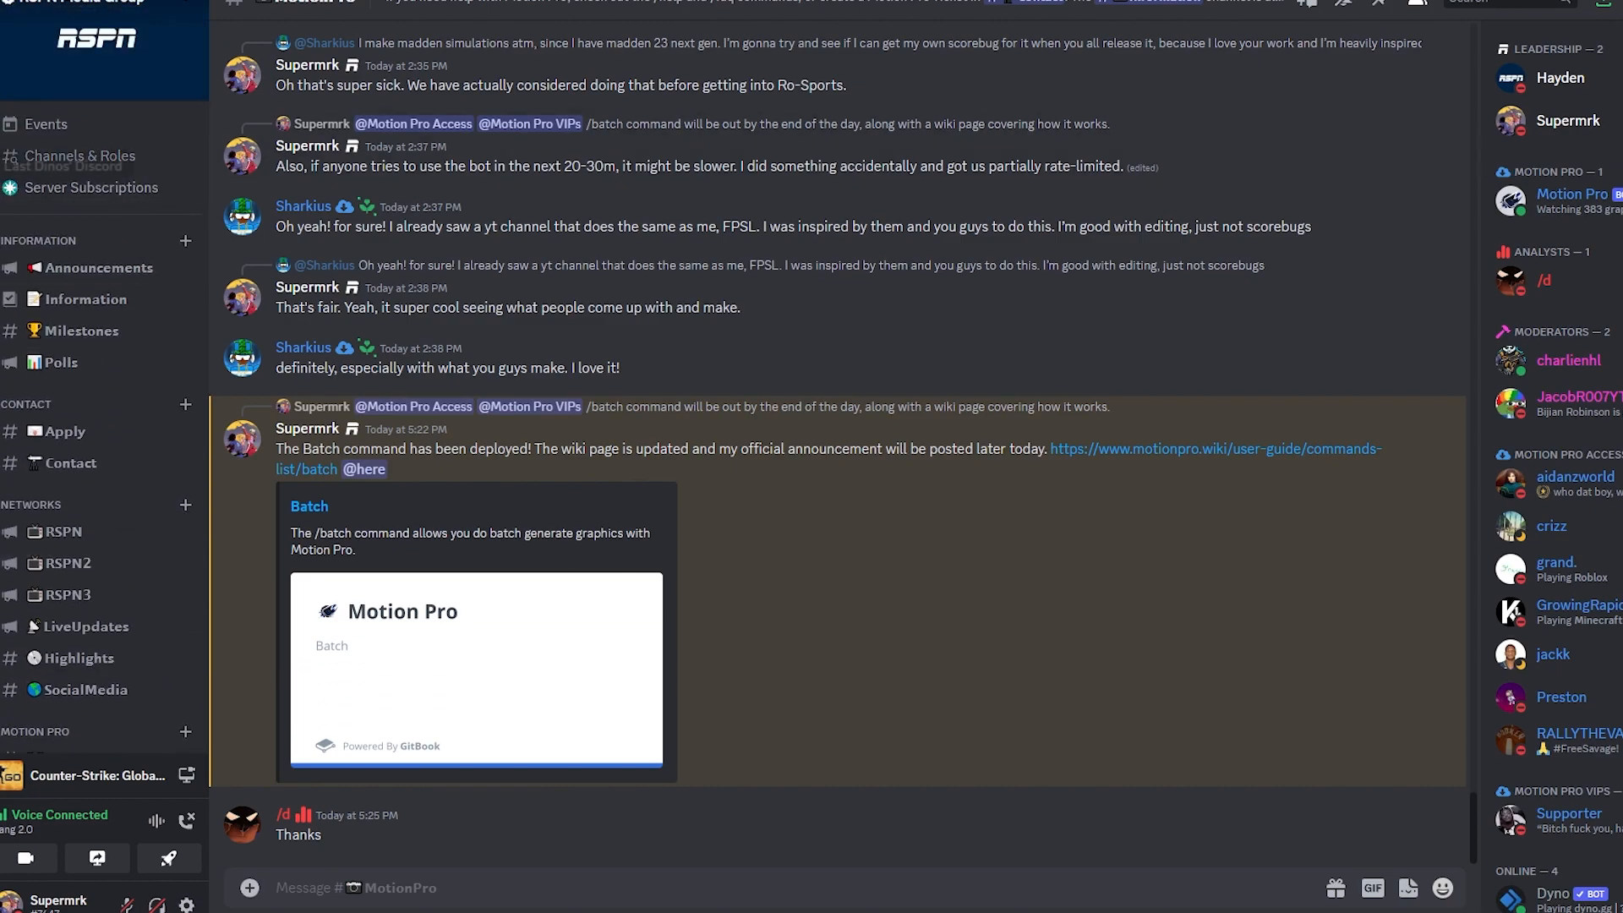
{"action": "left_click", "coordinate": [90, 189]}
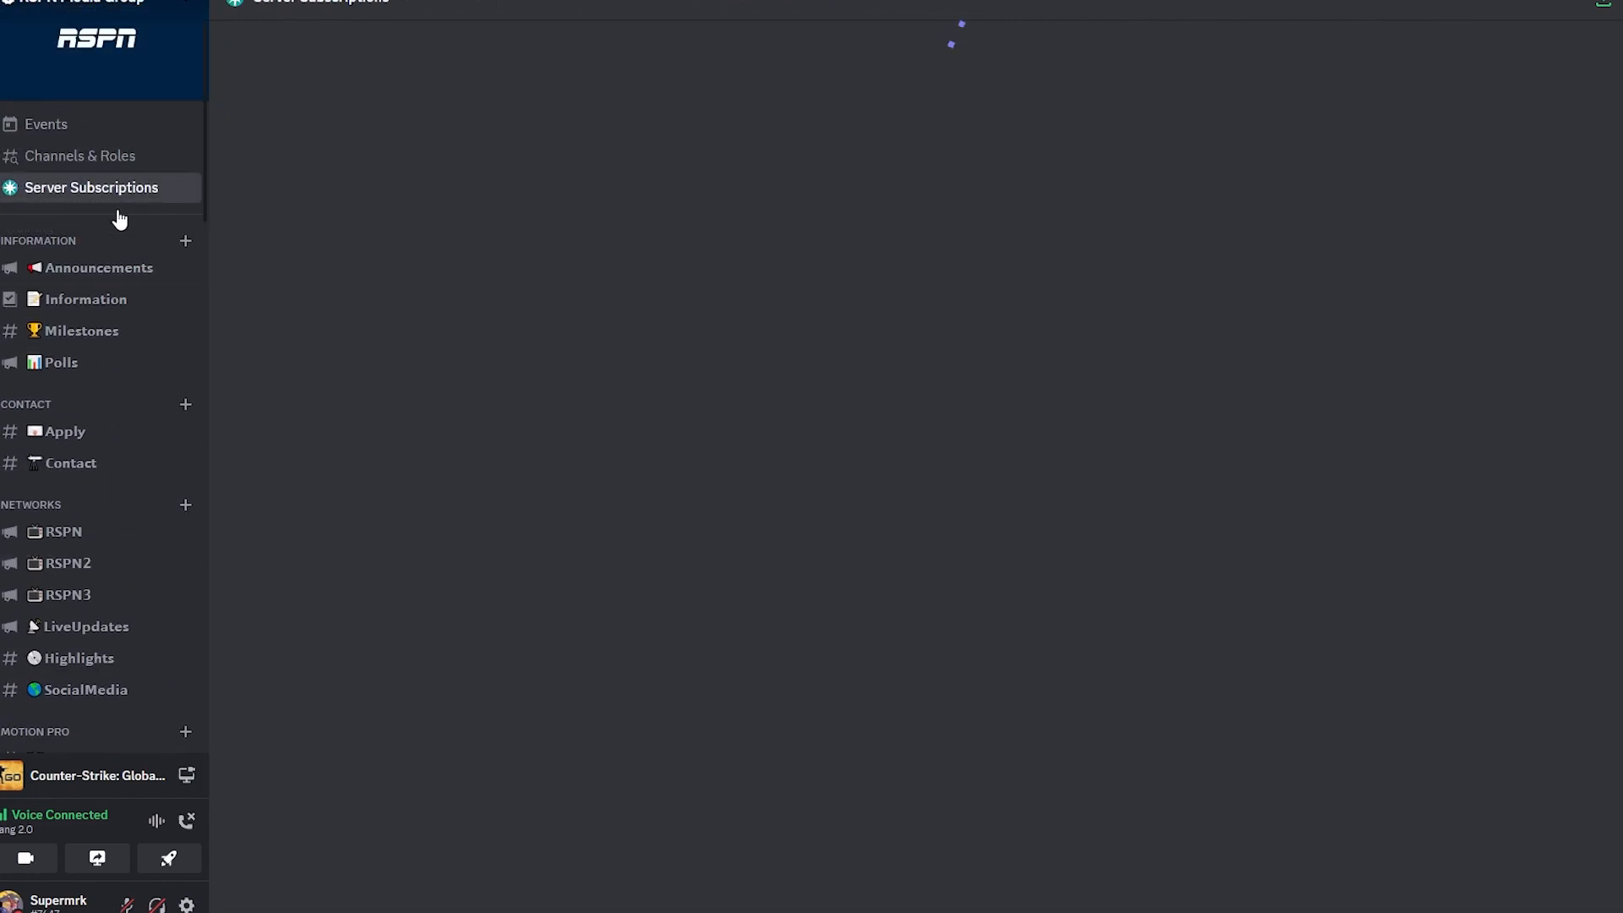
{"action": "scroll", "coordinate": [93, 507], "scroll_direction": "down", "scroll_amount": 5}
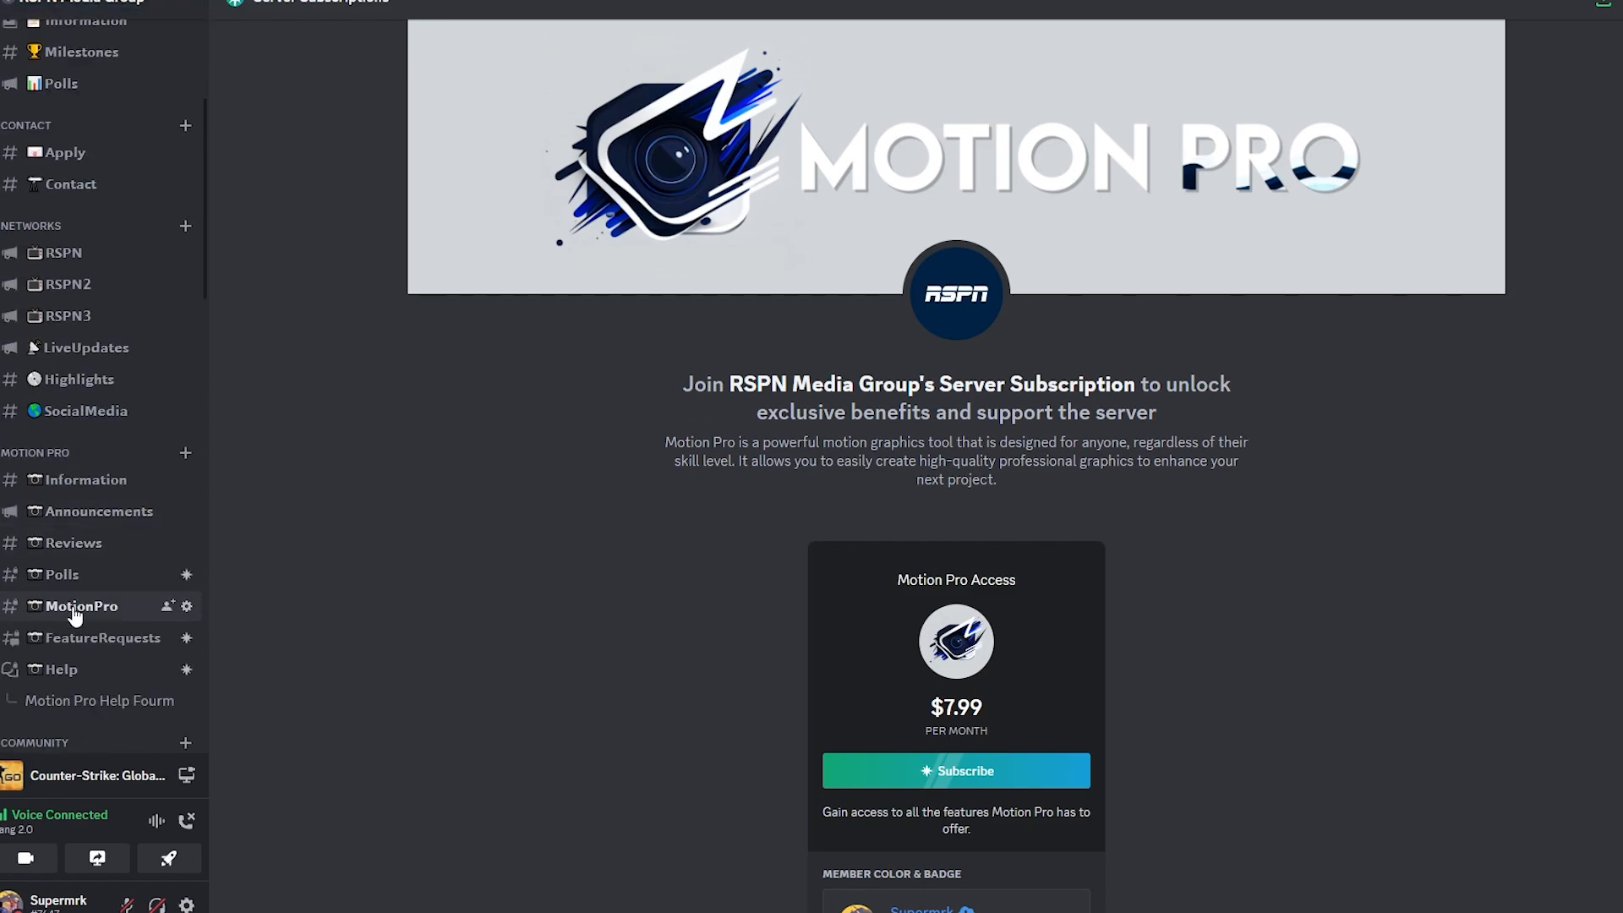
- Run /batch in the MotionPro channel with package Old CBS NFL and graphic Team Lowerthird, without attaching a CSV file
{"action": "left_click", "coordinate": [75, 616]}
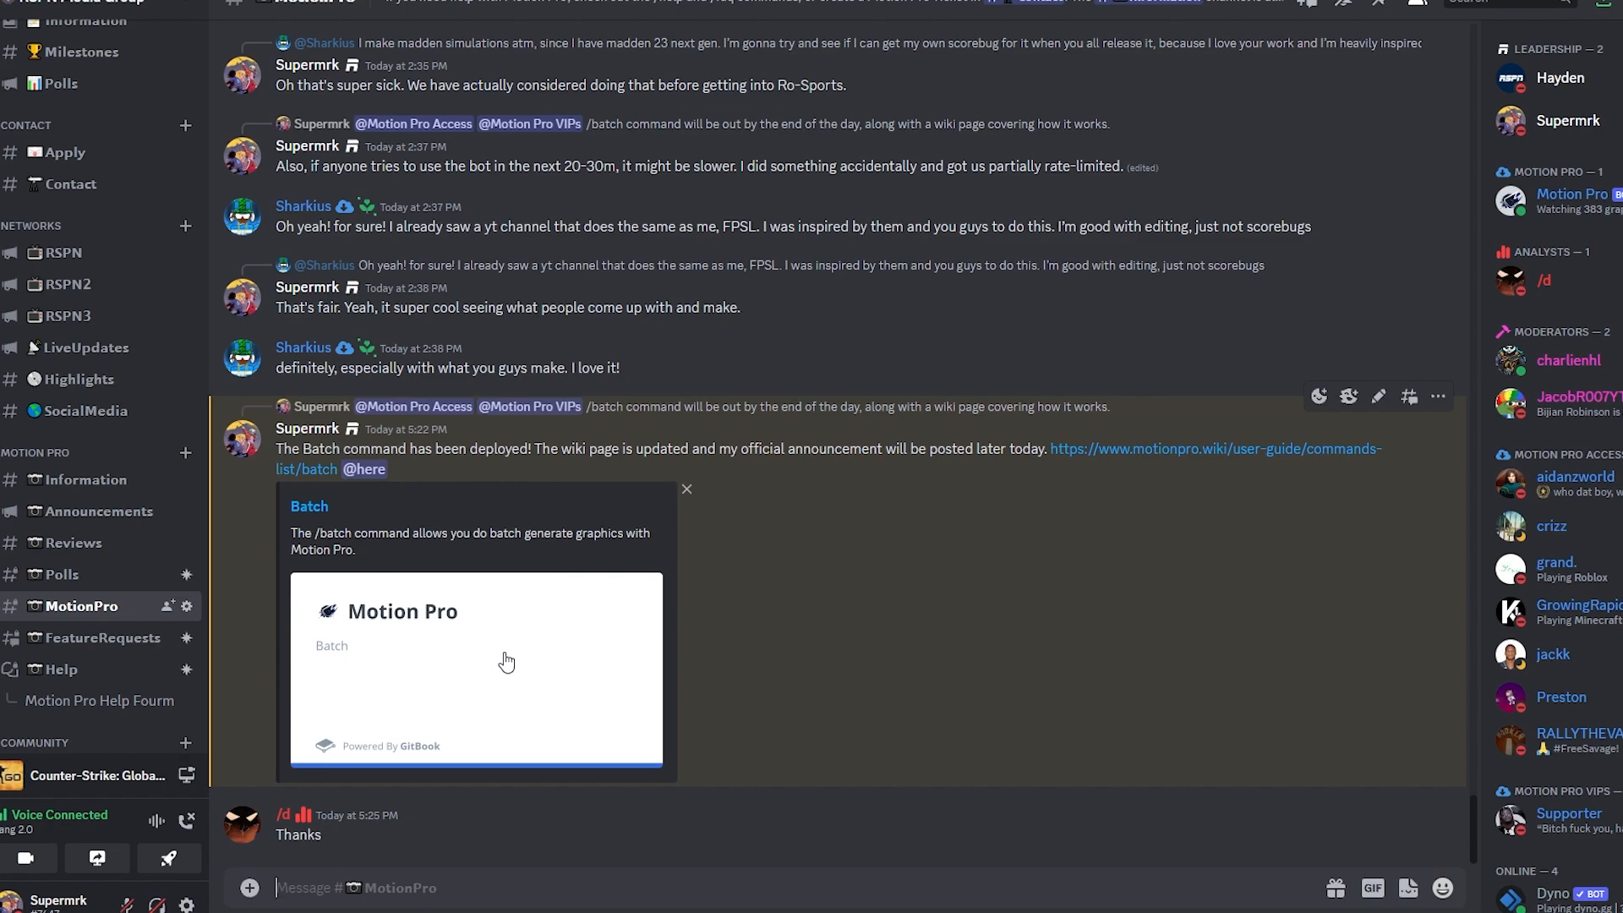
{"action": "type", "text": "/"}
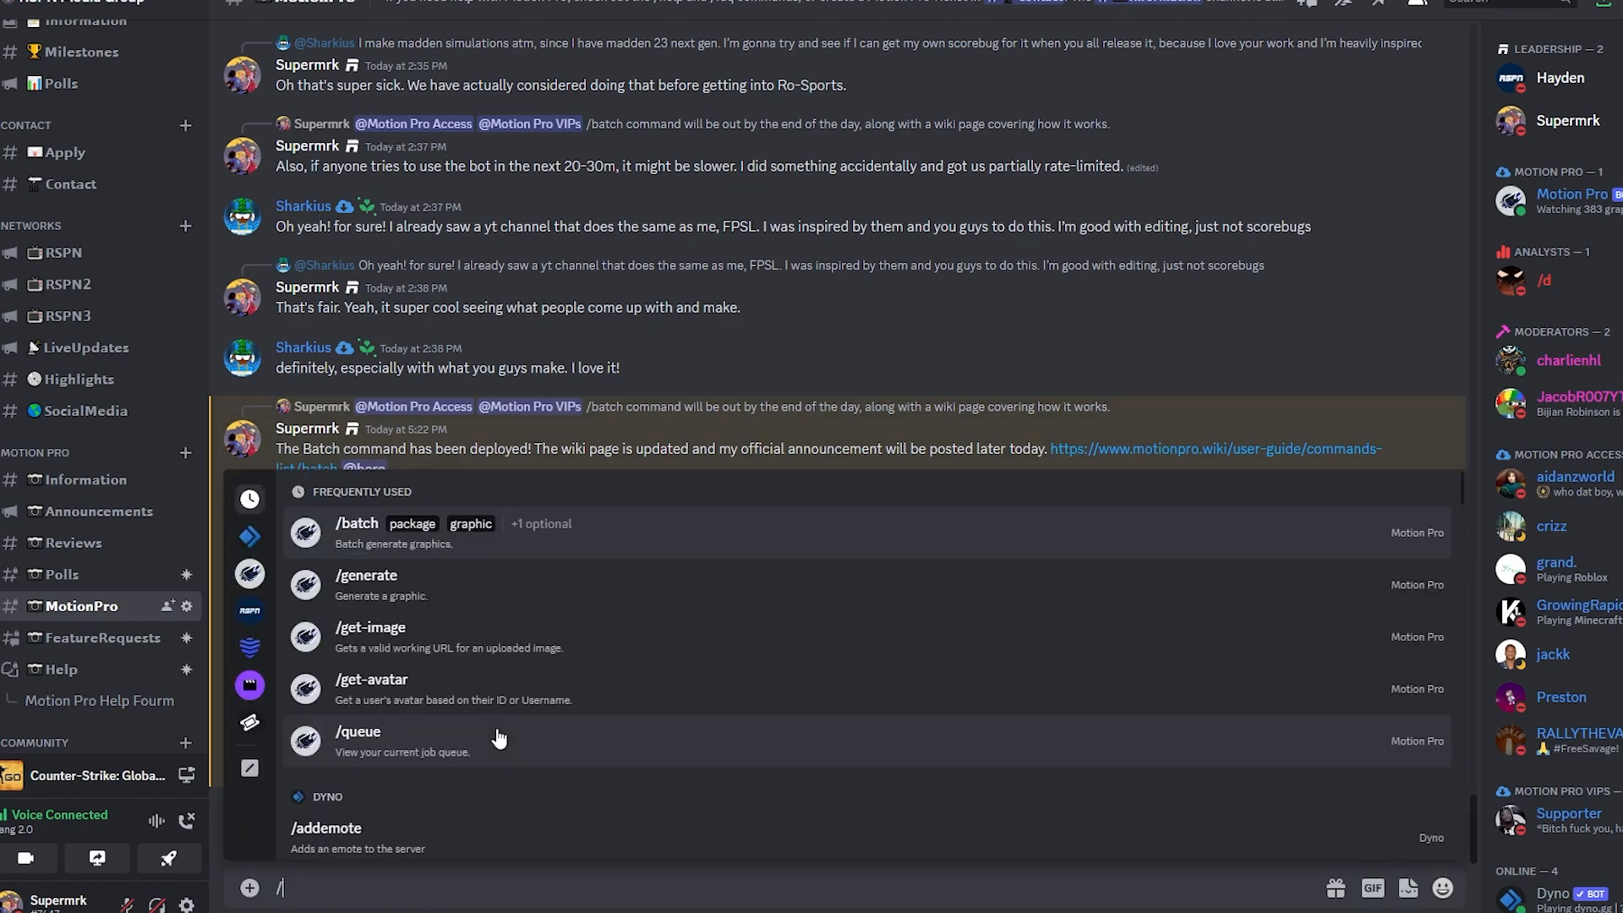
{"action": "key", "text": "Return"}
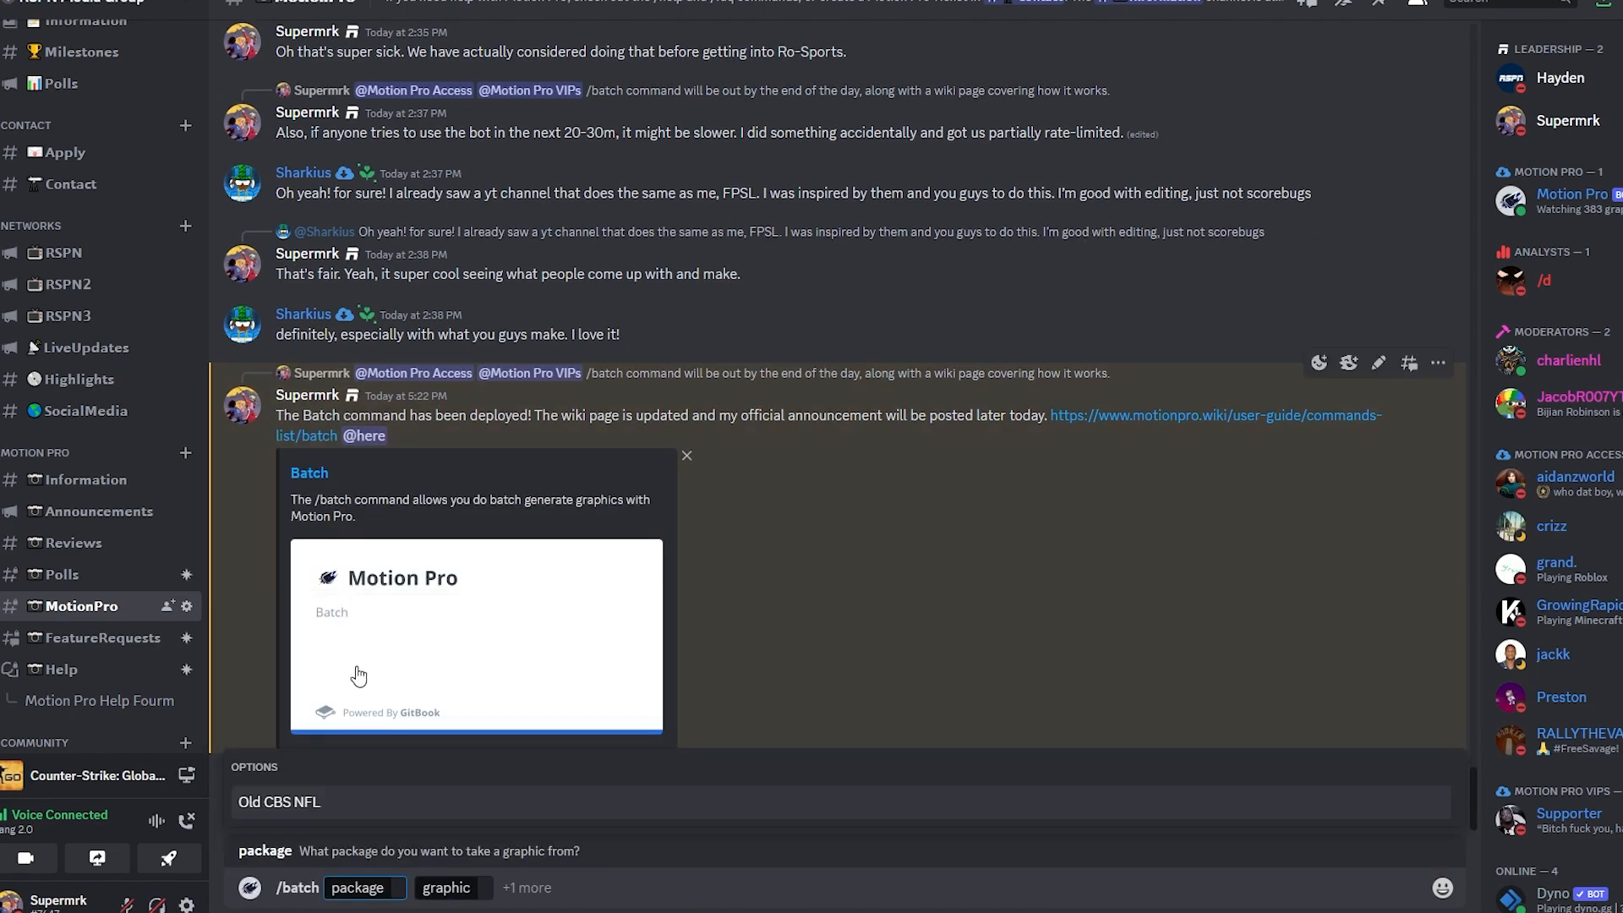
{"action": "left_click", "coordinate": [342, 807]}
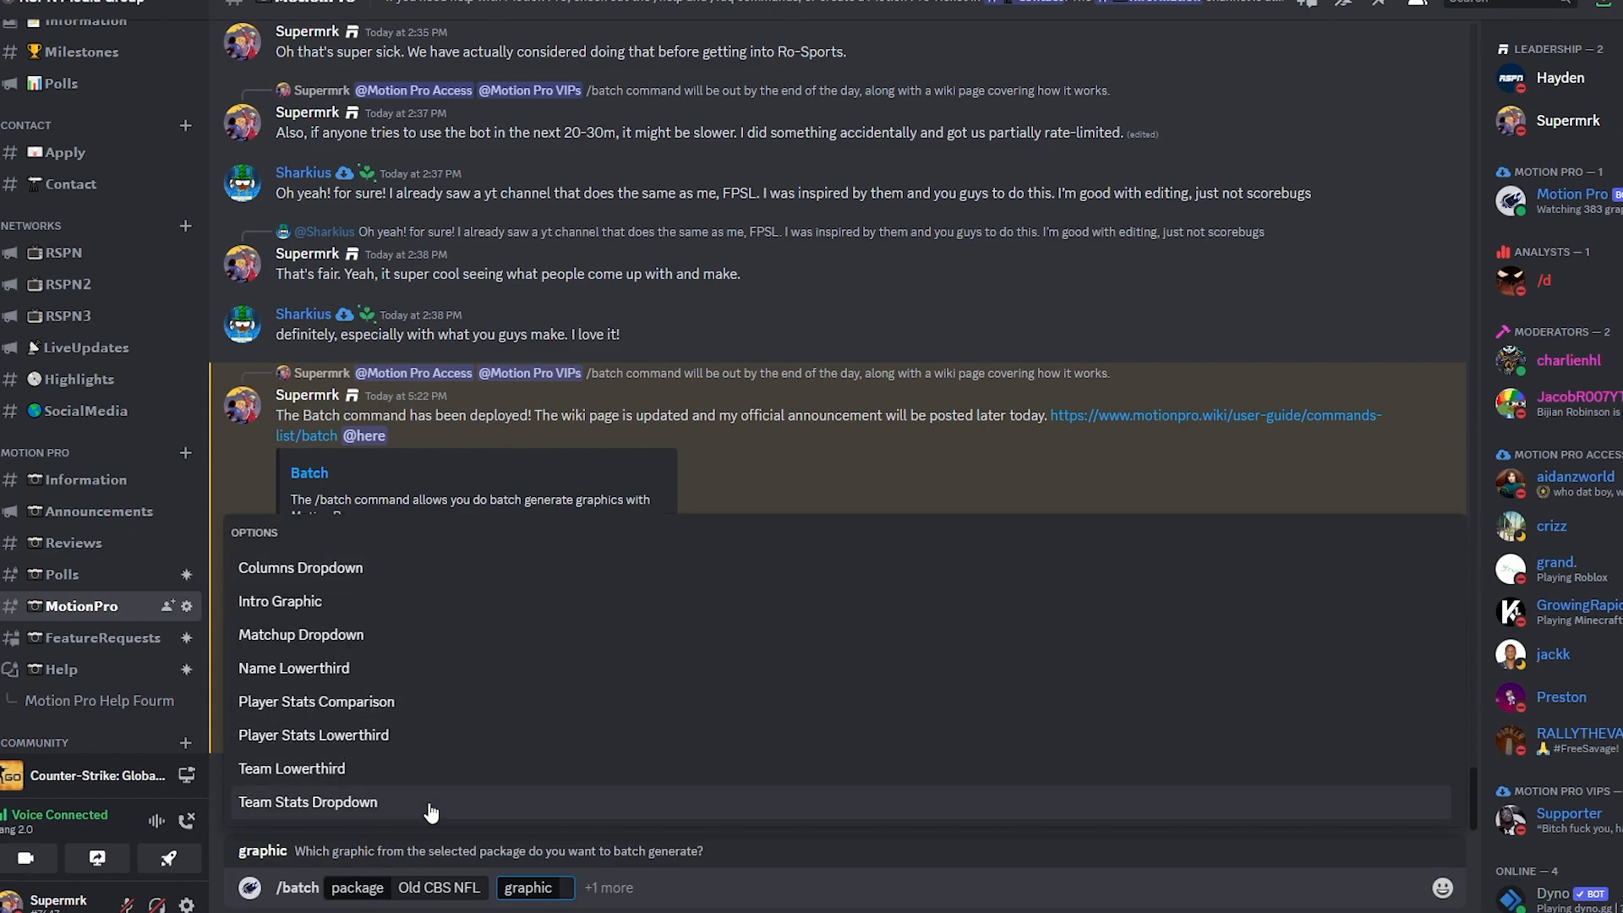
{"action": "left_click", "coordinate": [306, 771]}
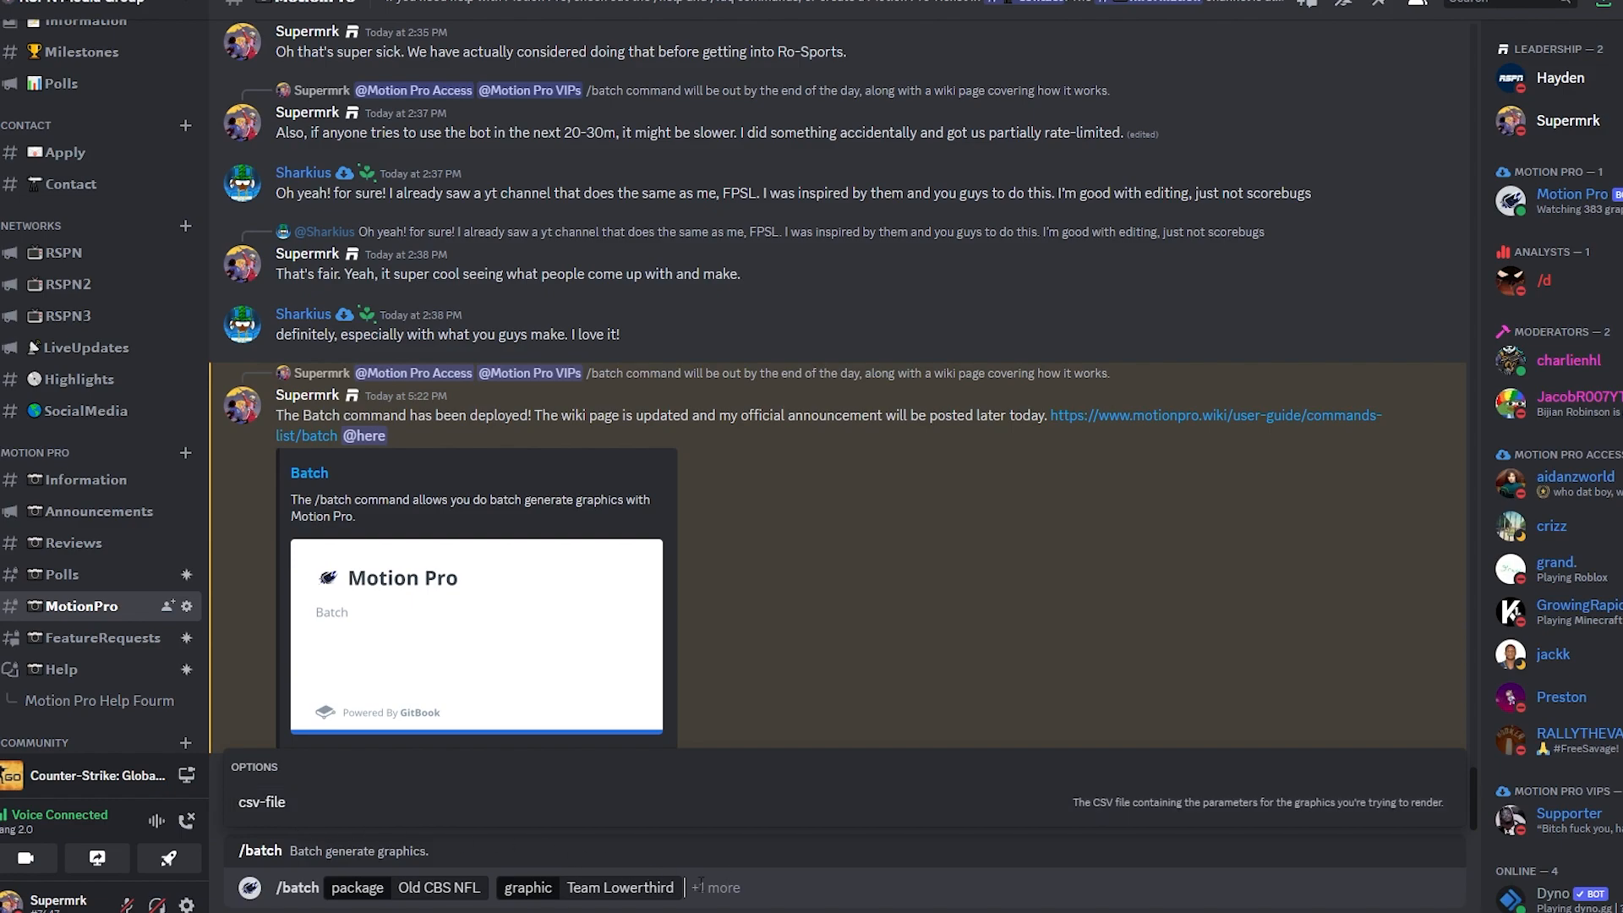
{"action": "key", "text": "Return"}
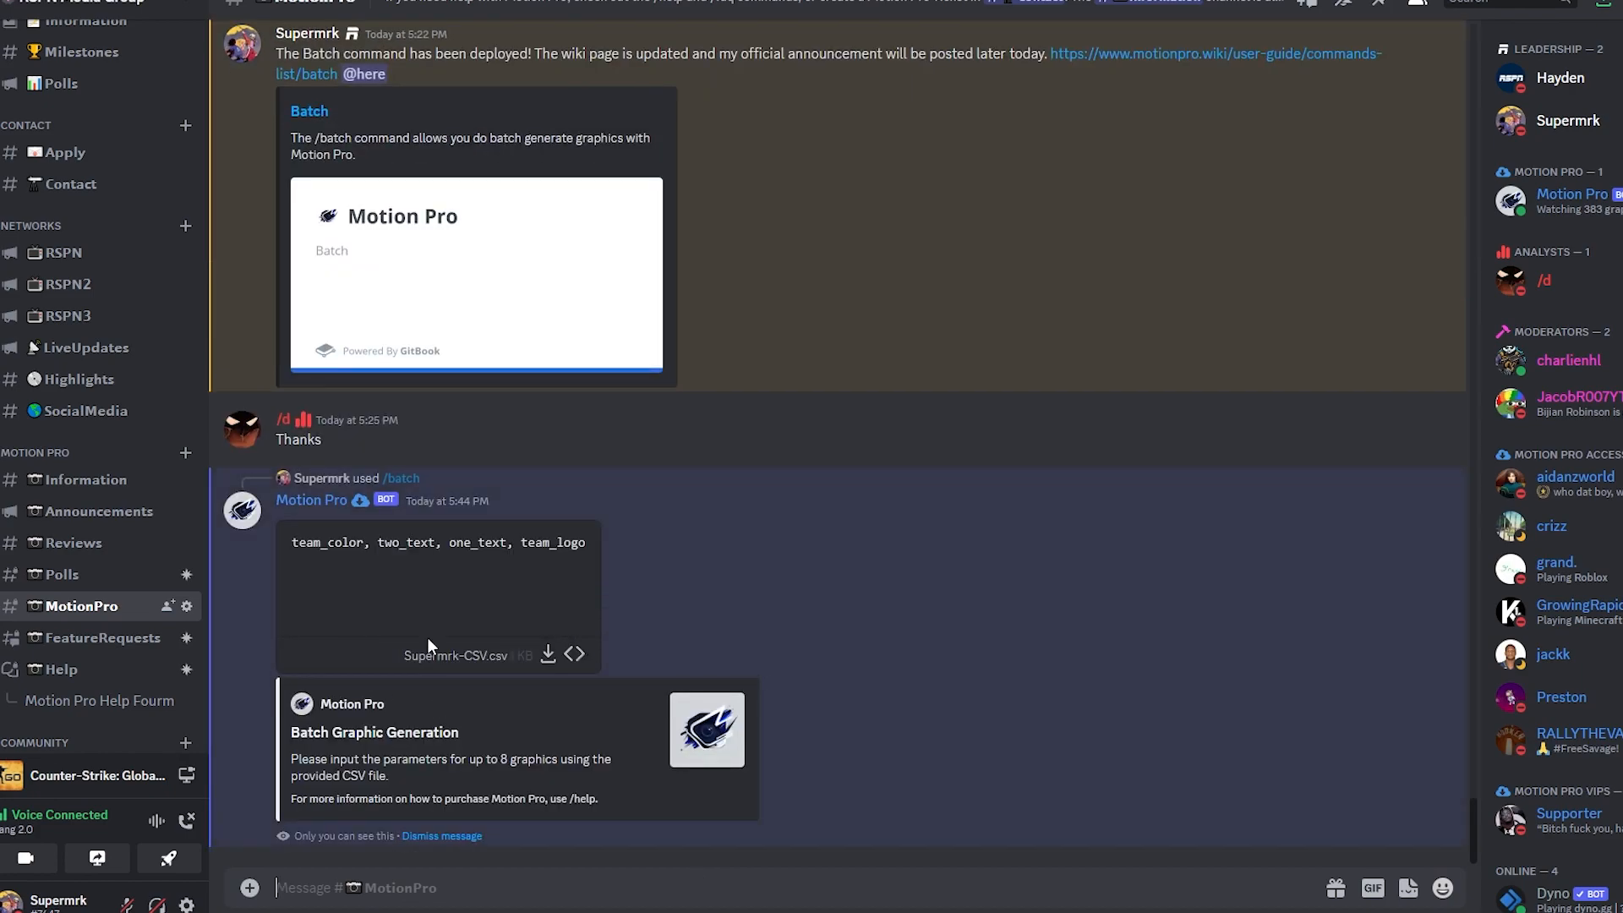
- Download the blank CSV template from the Motion Pro bot's reply and open the downloaded file to inspect it
{"action": "left_click", "coordinate": [544, 657]}
{"action": "left_click", "coordinate": [651, 384]}
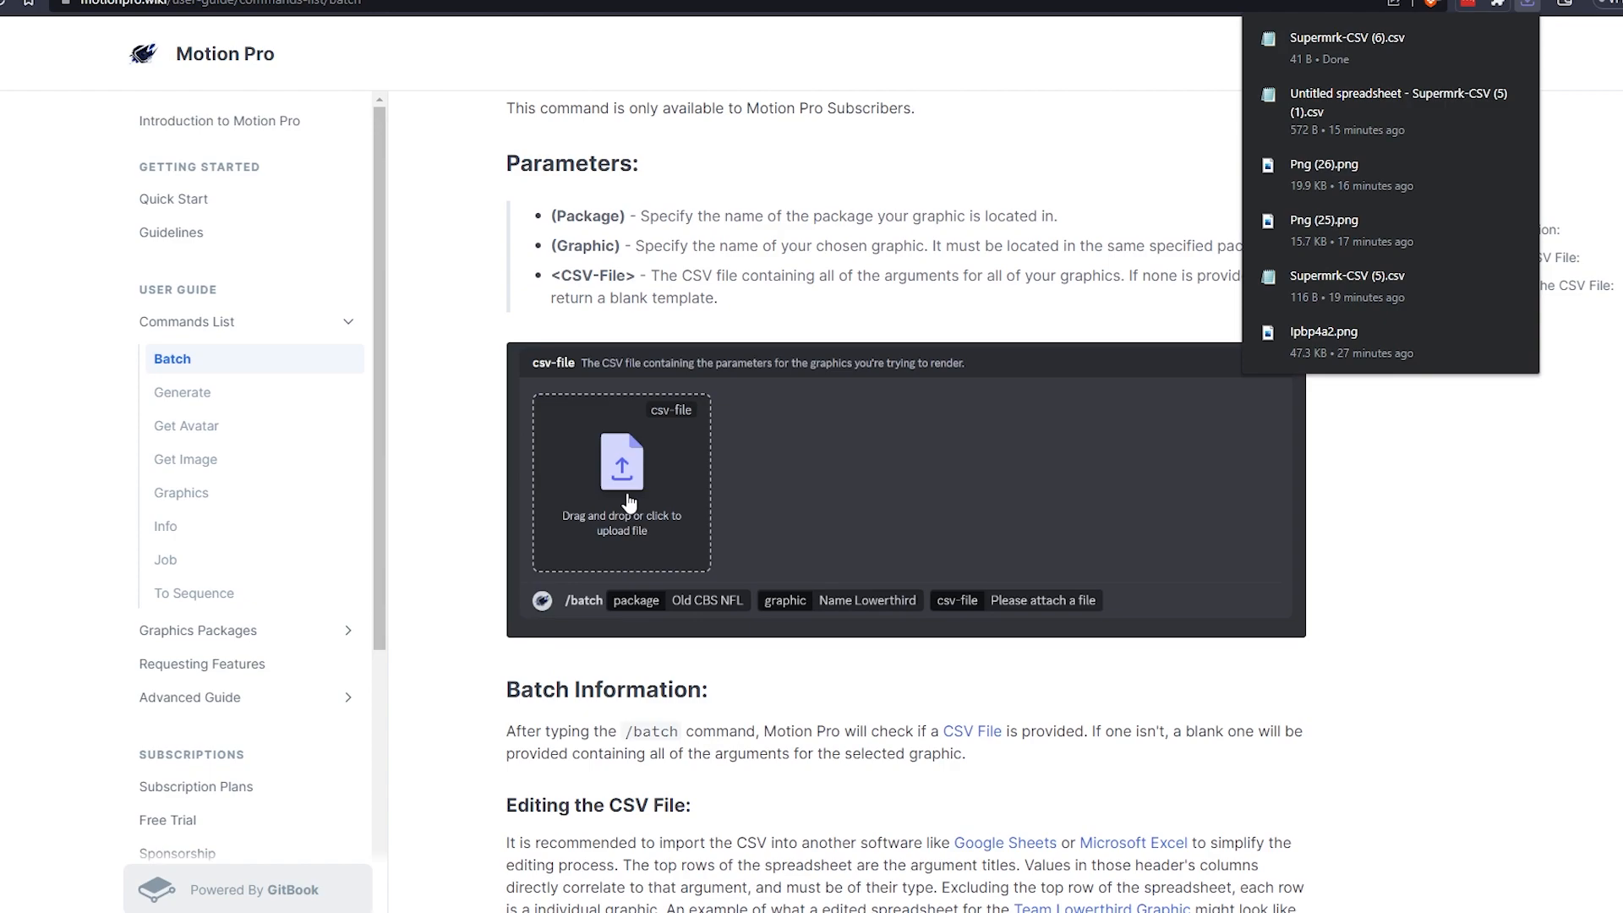
{"action": "left_click", "coordinate": [1318, 36]}
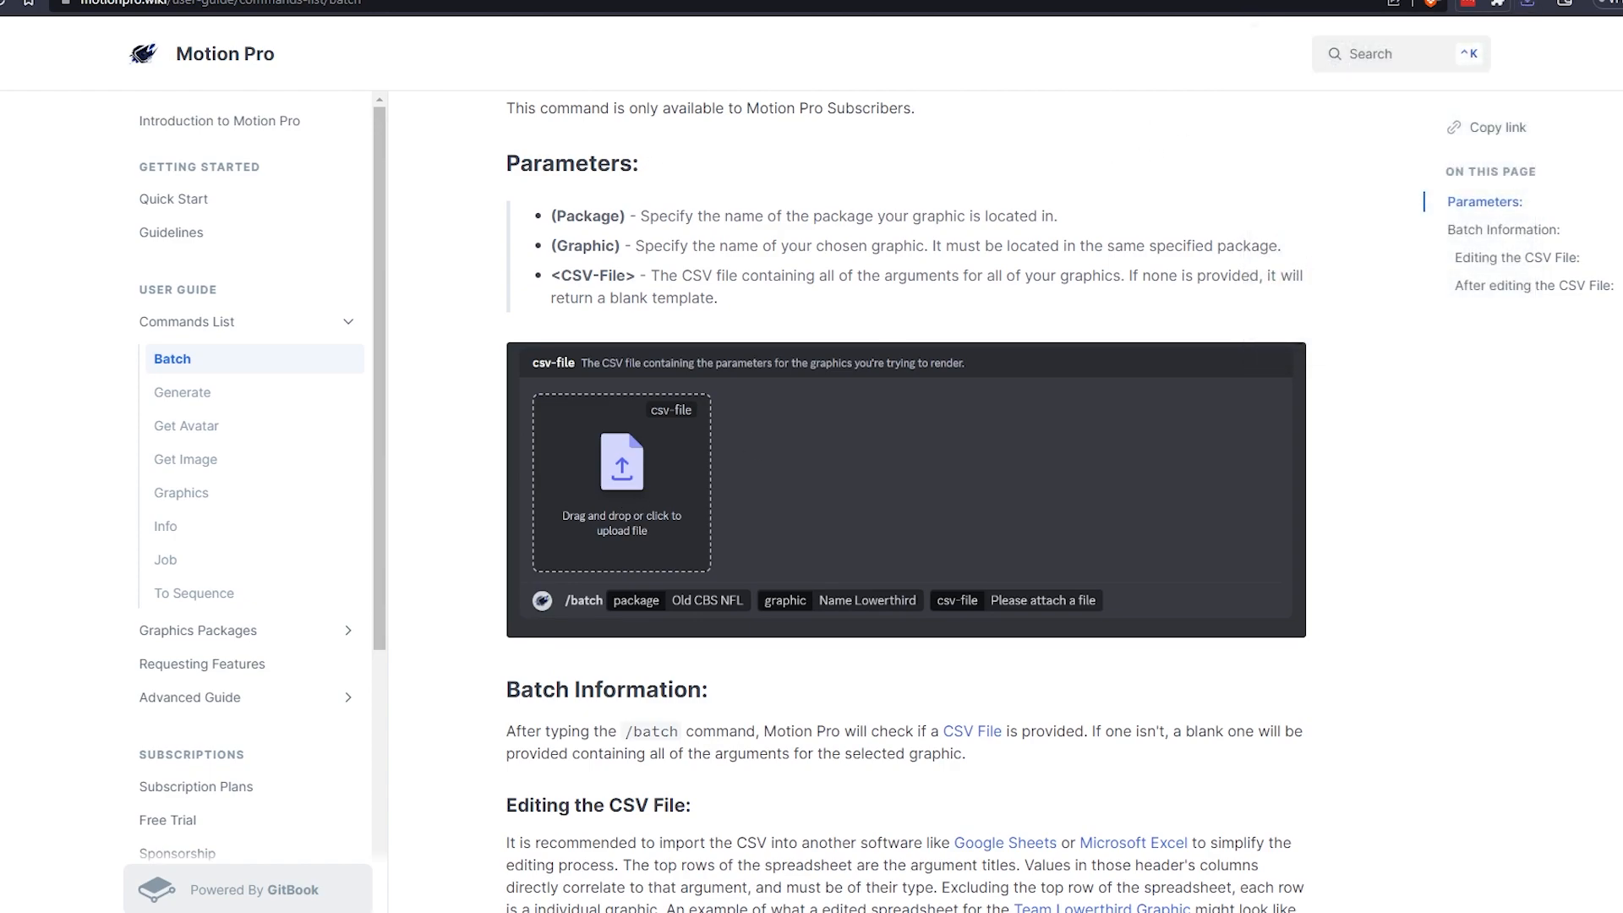
{"action": "left_click_drag", "start_coordinate": [652, 94], "coordinate": [290, 95]}
{"action": "left_click", "coordinate": [559, 148]}
{"action": "left_click", "coordinate": [1132, 53]}
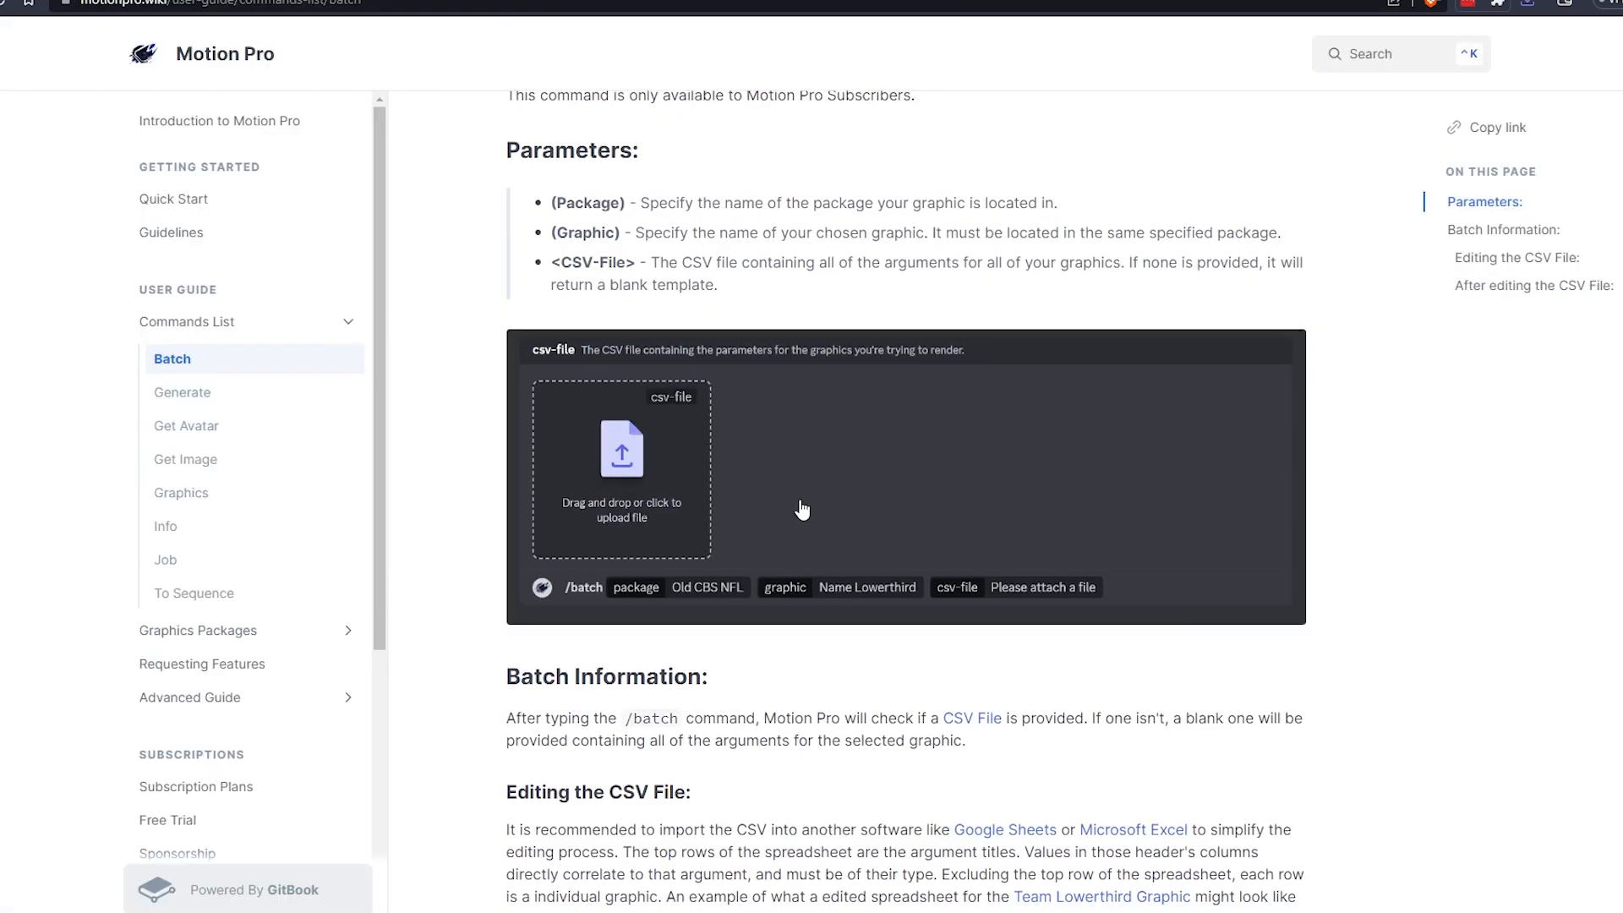
- Review the CSV editing instructions on the Batch wiki page, expanding the Google Sheets and Microsoft Excel guides
{"action": "scroll", "coordinate": [740, 468], "scroll_direction": "down", "scroll_amount": 9}
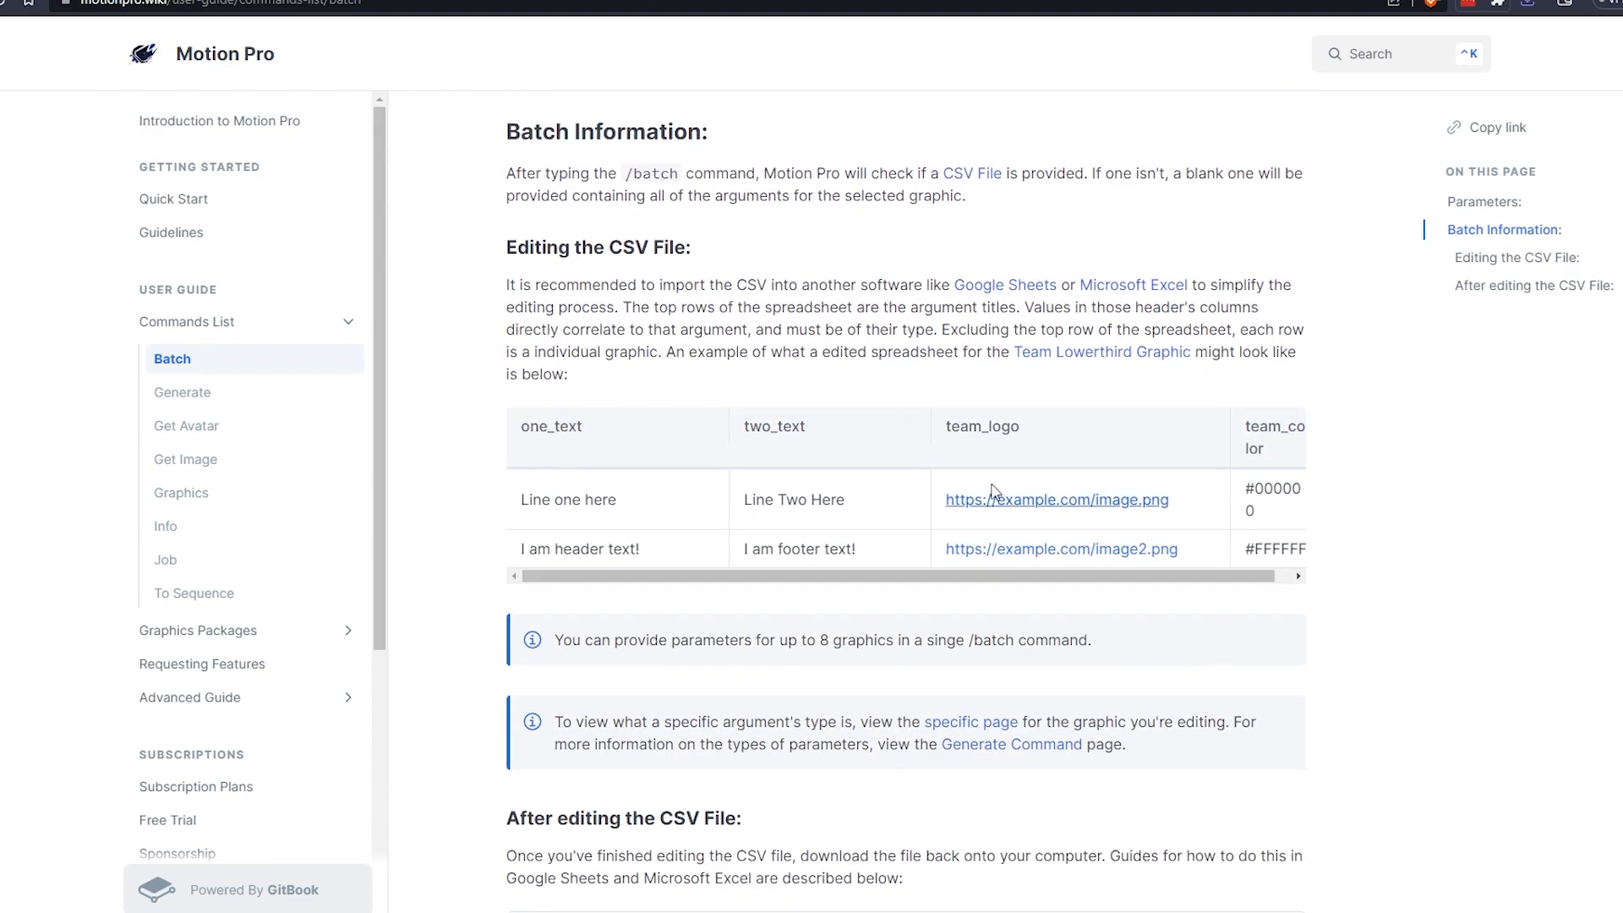
{"action": "scroll", "coordinate": [741, 468], "scroll_direction": "down", "scroll_amount": 3}
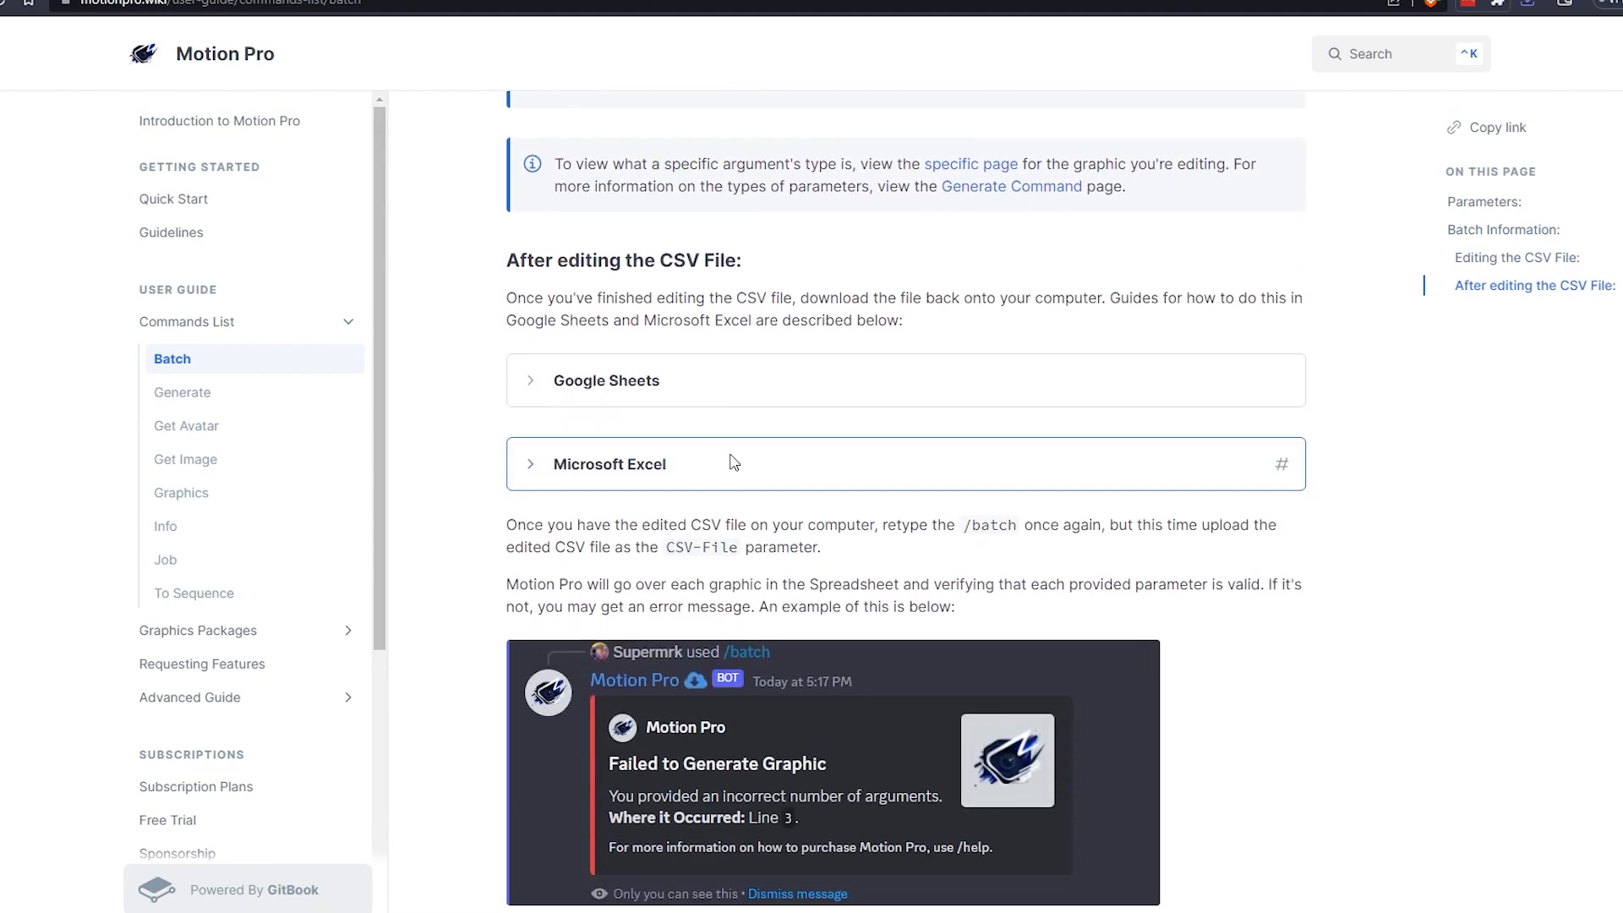
{"action": "left_click", "coordinate": [530, 464]}
{"action": "left_click", "coordinate": [532, 393]}
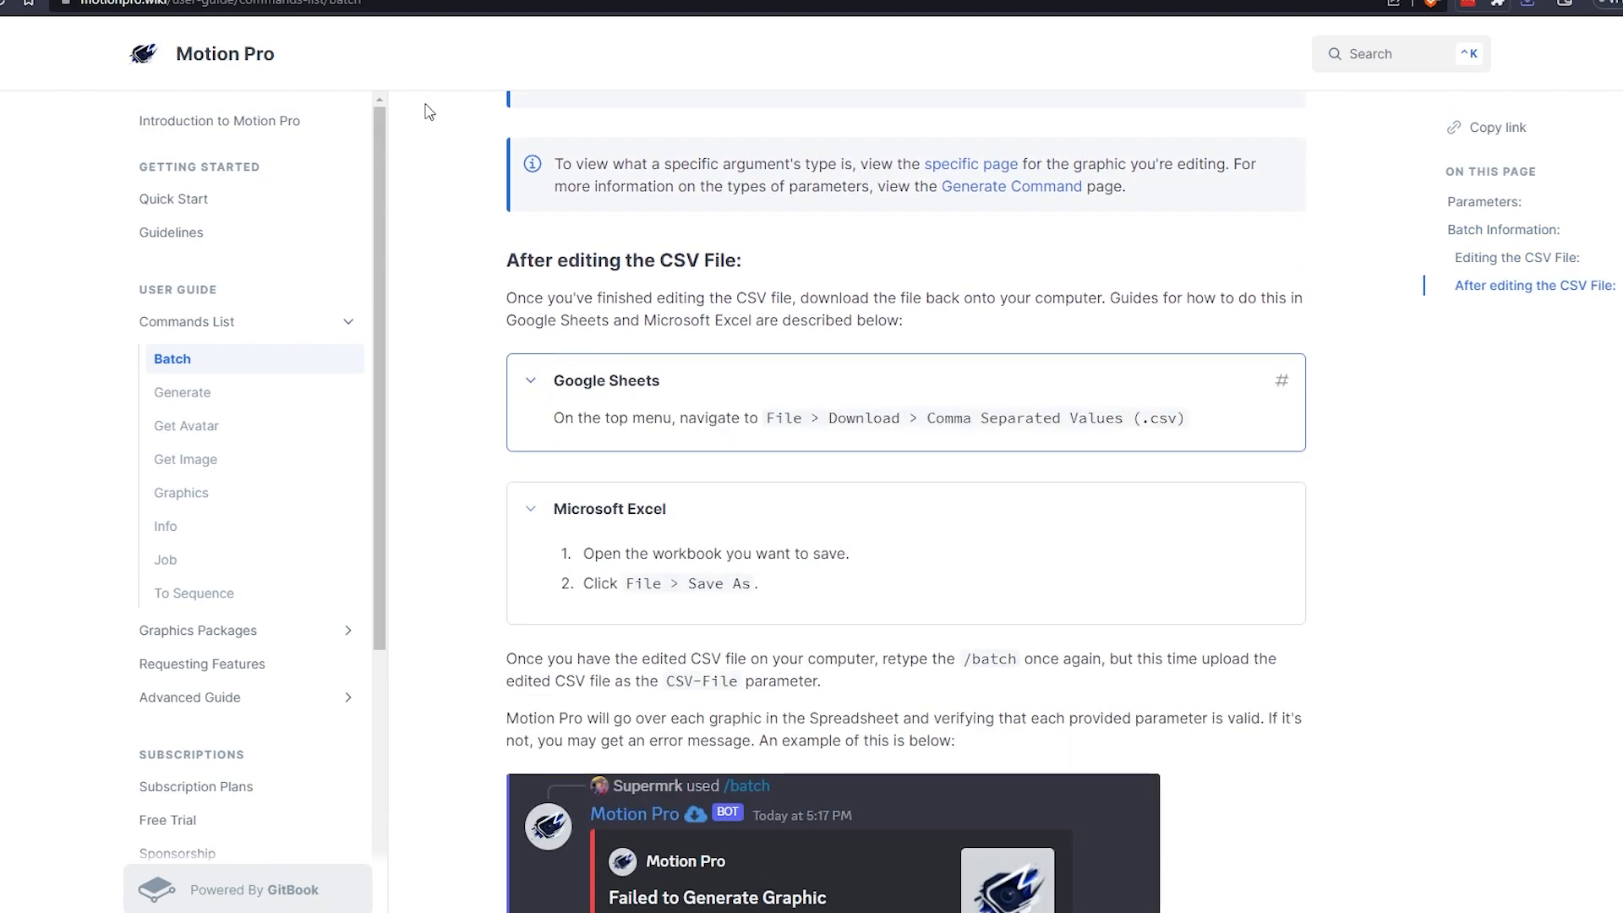
{"action": "scroll", "coordinate": [536, 353], "scroll_direction": "up", "scroll_amount": 4}
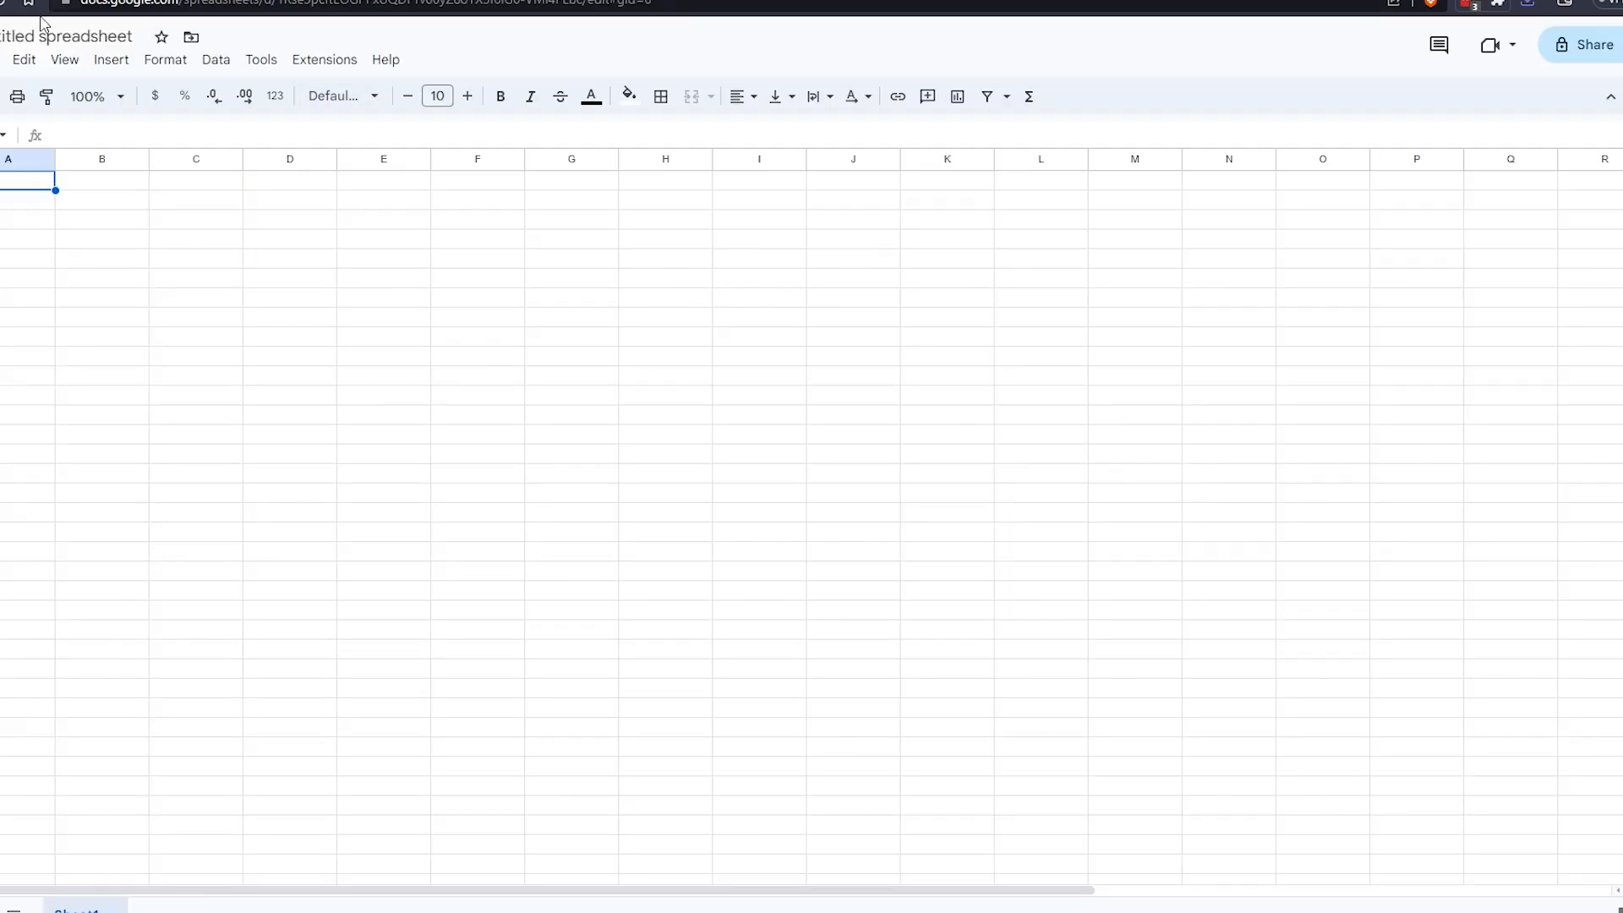
- Upload Supermrk-CSV (6).csv from the Downloads folder for import into the blank Google Sheets spreadsheet
{"action": "left_click", "coordinate": [2, 59]}
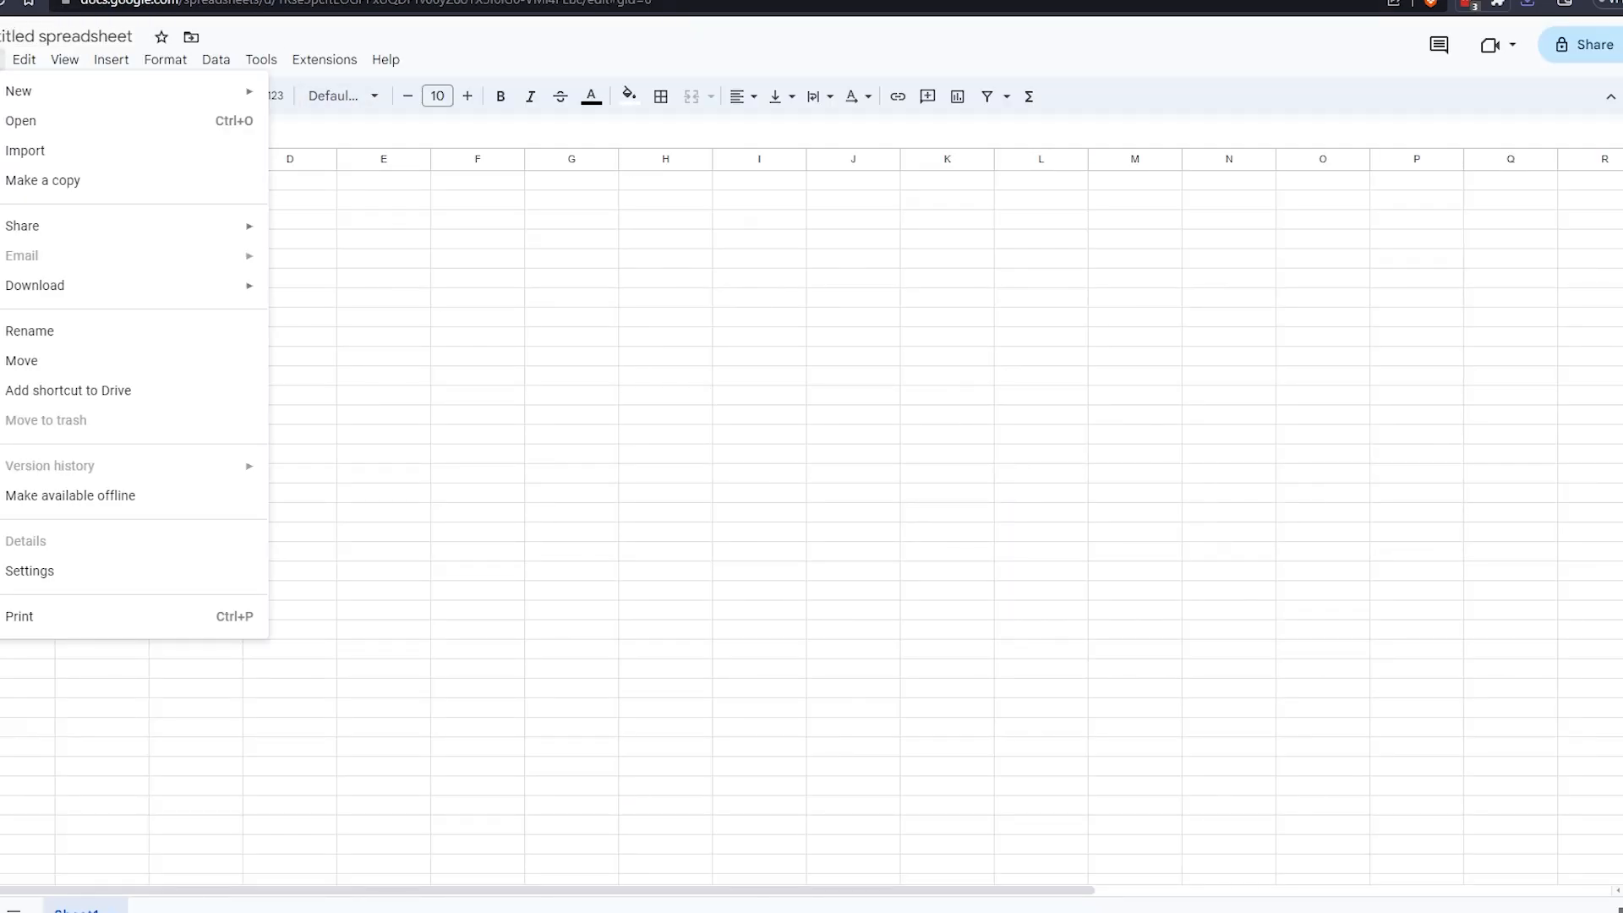
{"action": "left_click", "coordinate": [20, 152]}
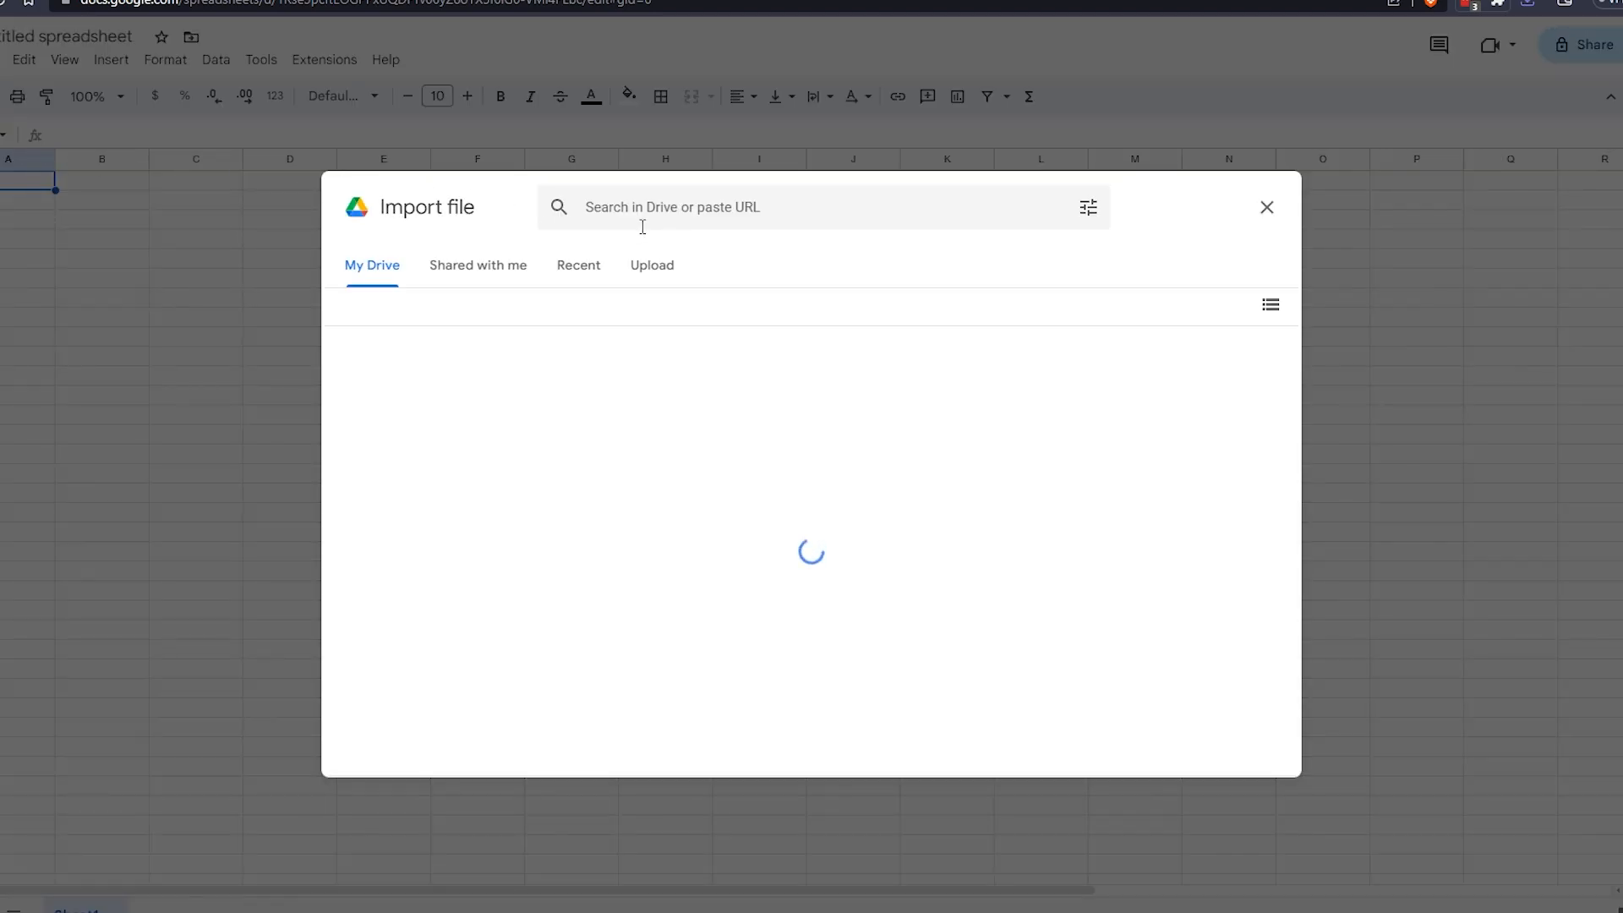
{"action": "left_click", "coordinate": [650, 266]}
{"action": "left_click", "coordinate": [818, 602]}
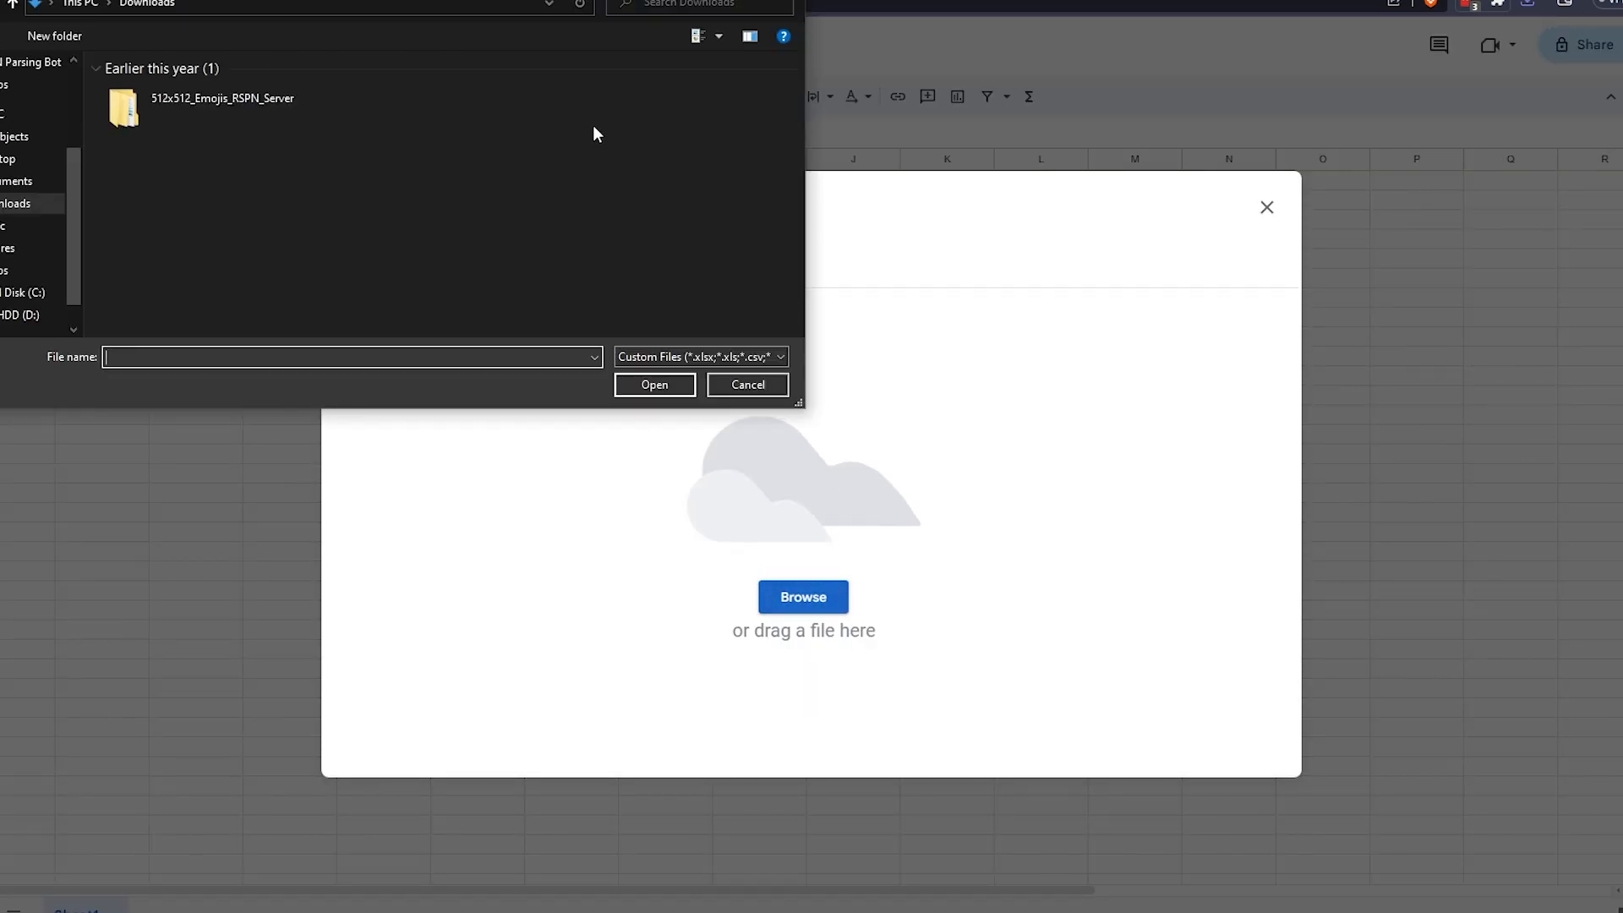
{"action": "left_click", "coordinate": [246, 101]}
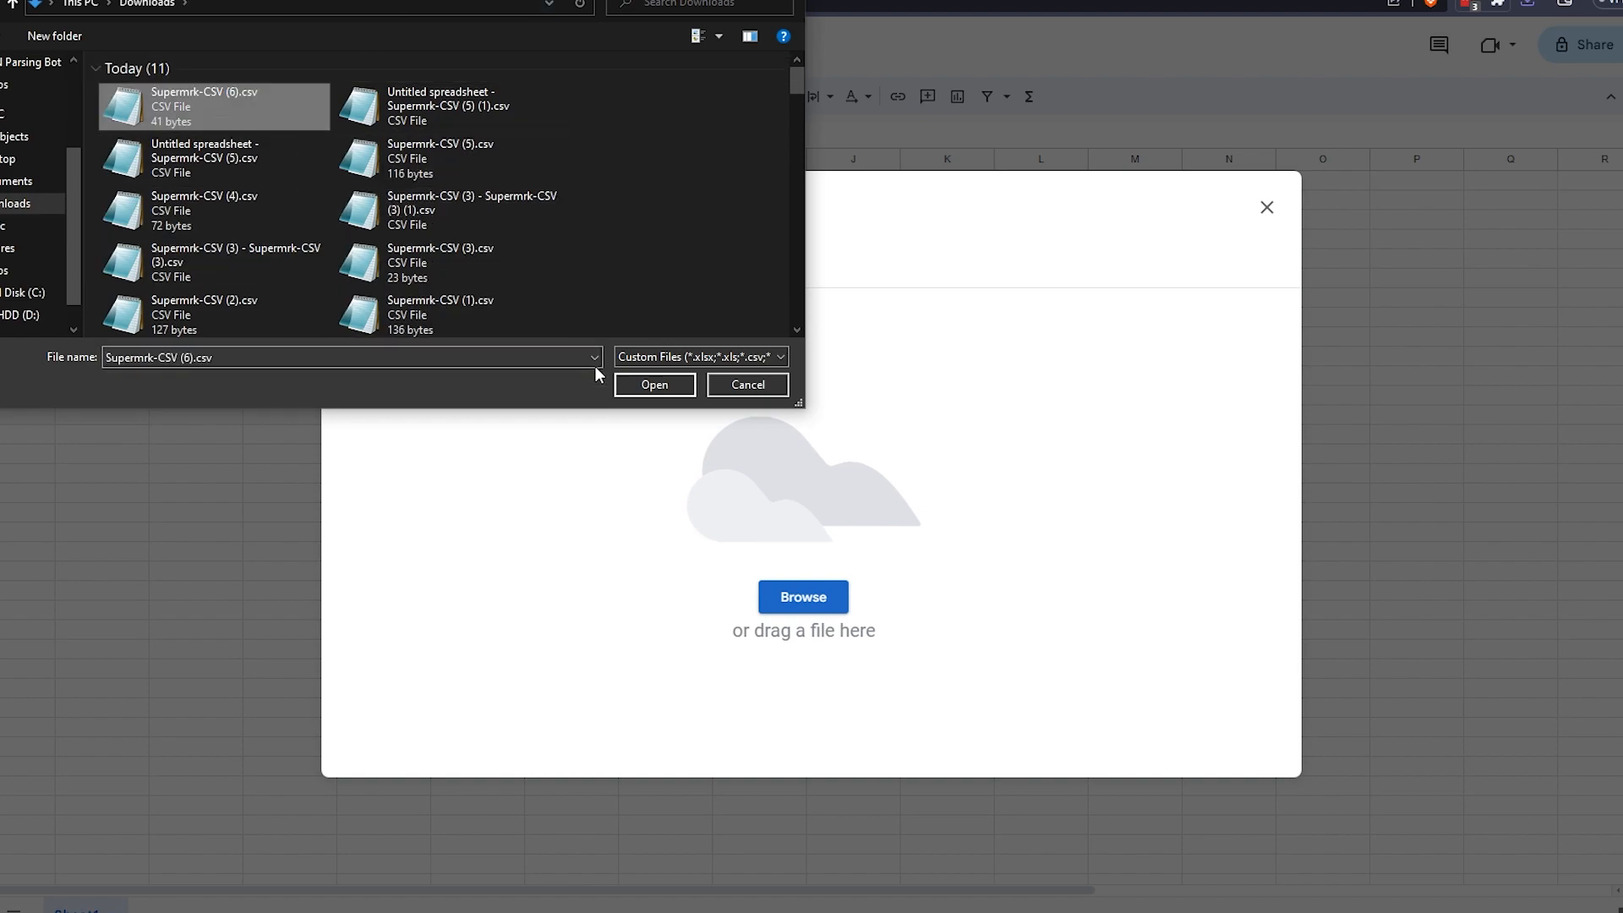
{"action": "left_click", "coordinate": [654, 385]}
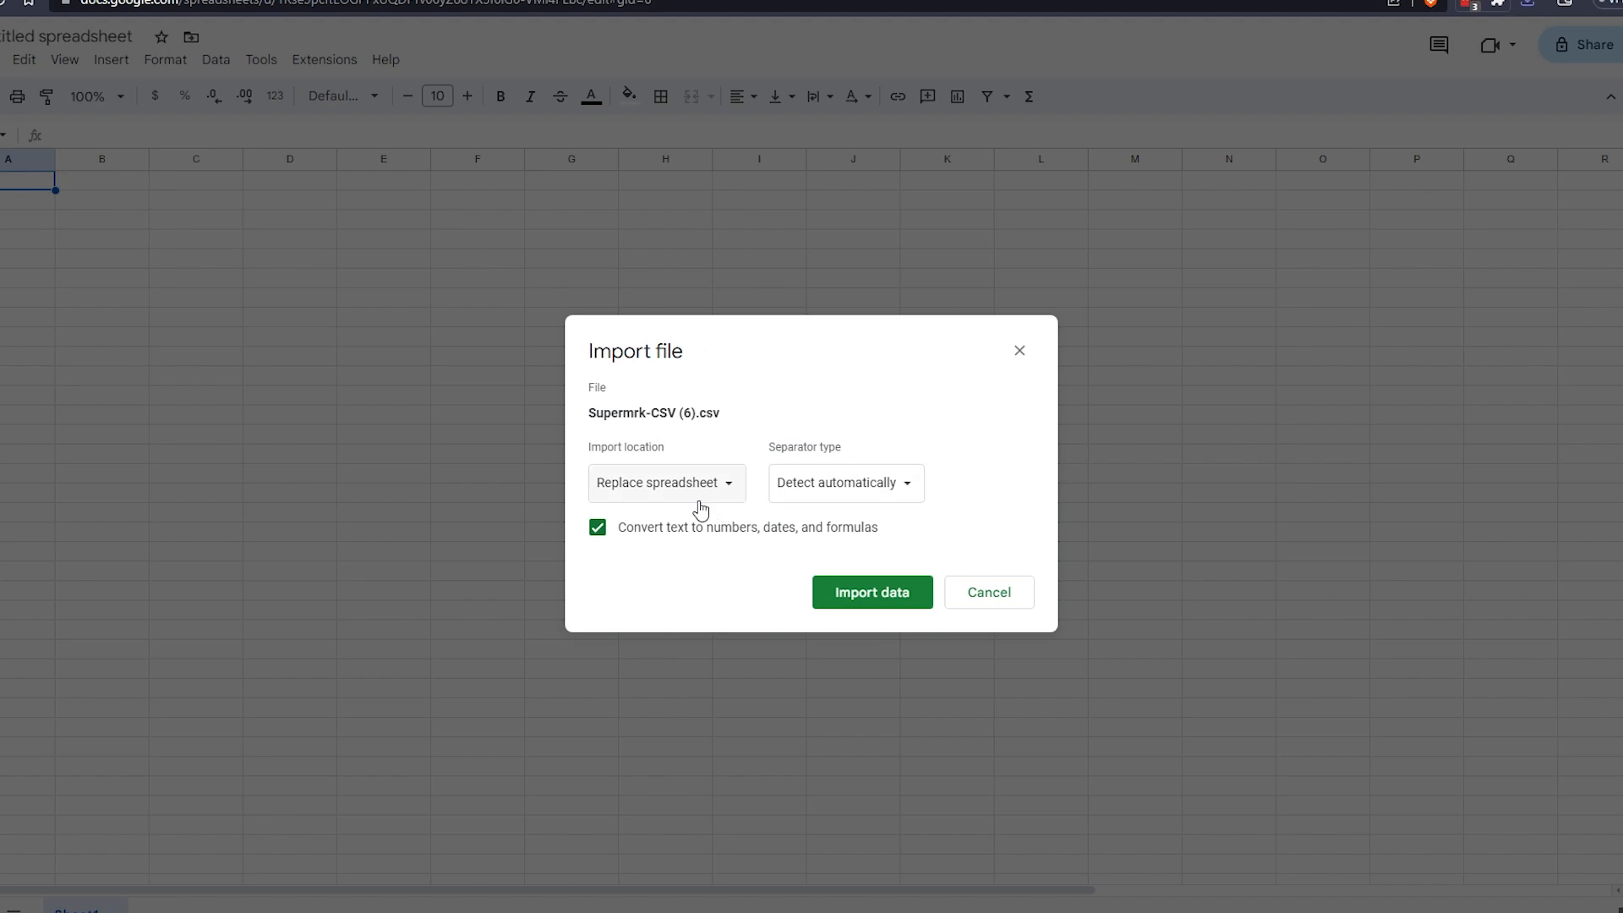
- Import the CSV data using Replace spreadsheet as the location and Detect automatically as the separator type
{"action": "left_click", "coordinate": [689, 497]}
{"action": "left_click", "coordinate": [698, 477]}
{"action": "left_click", "coordinate": [859, 485]}
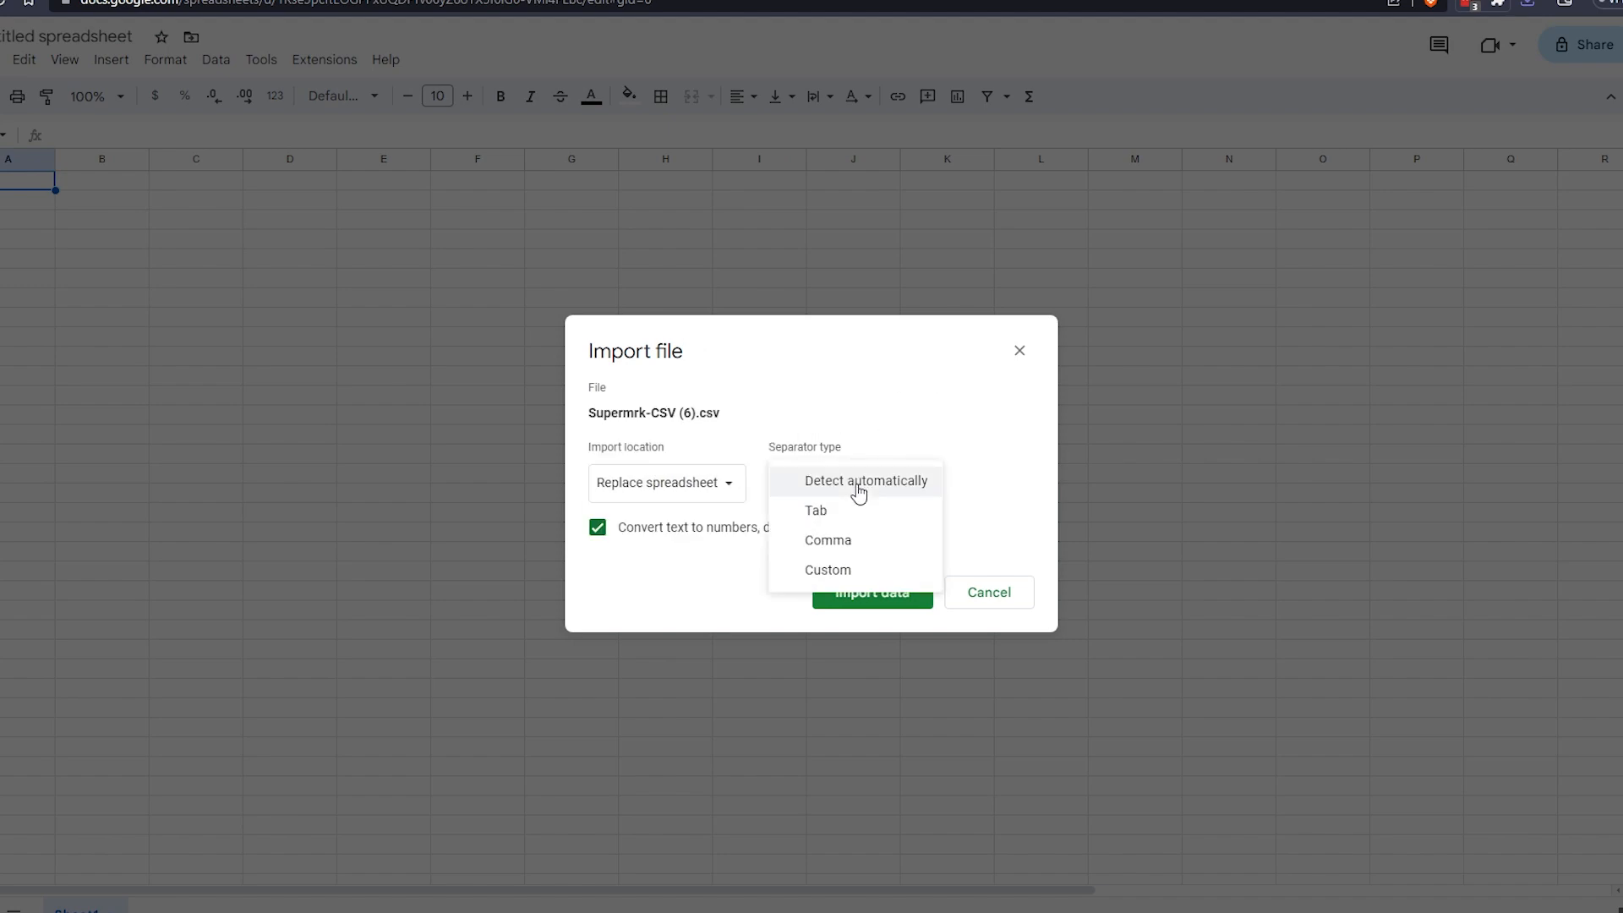
{"action": "left_click", "coordinate": [859, 486]}
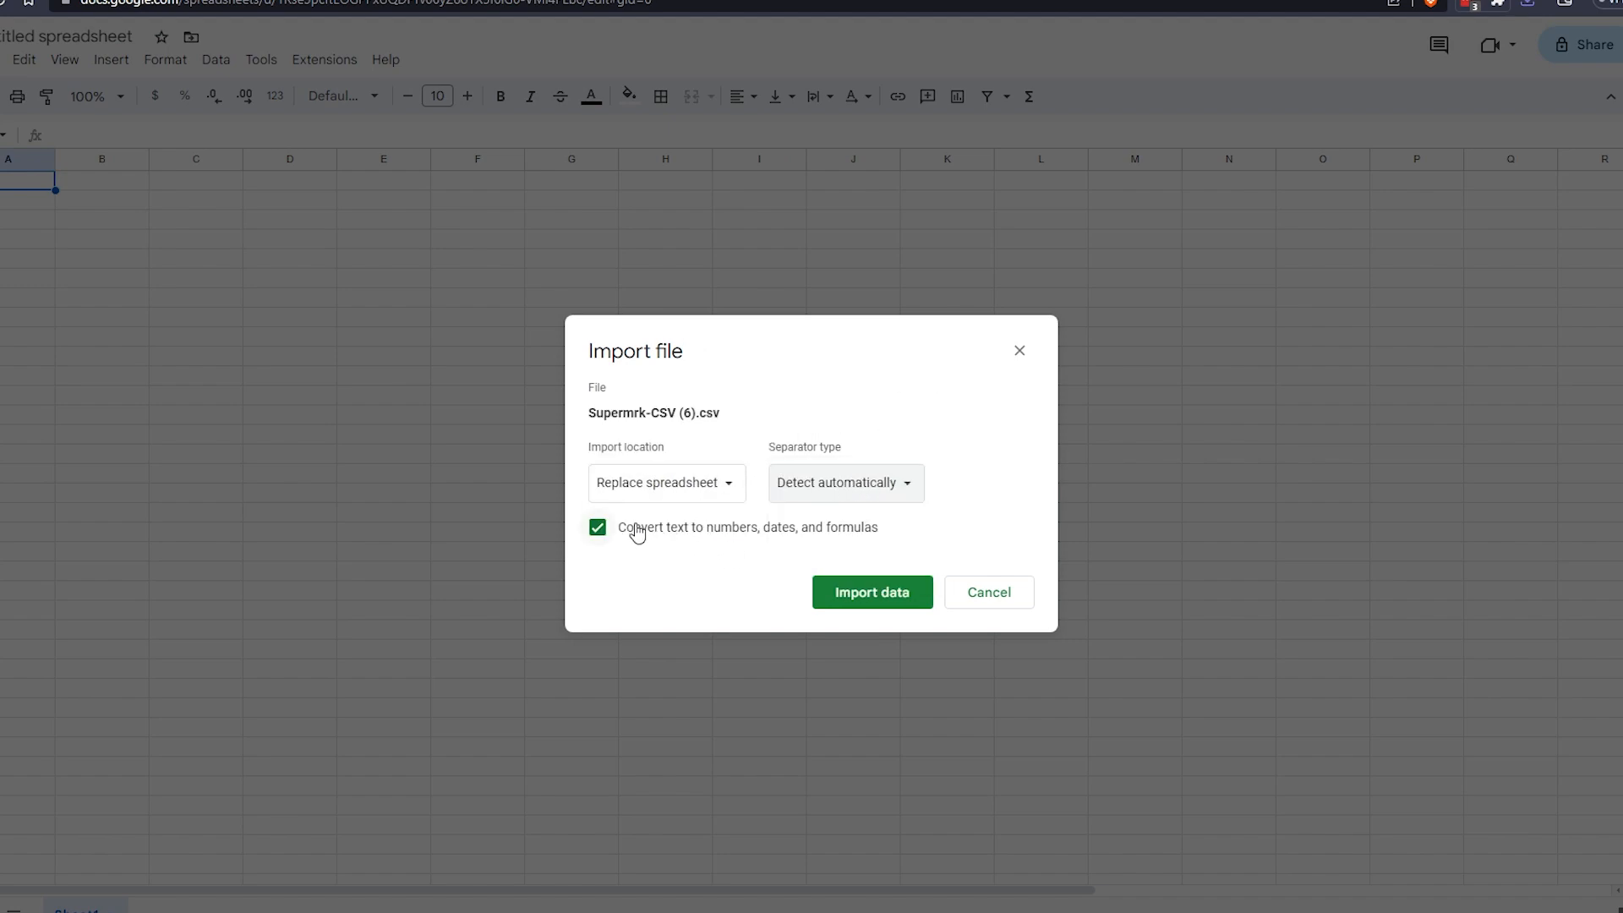
{"action": "left_click", "coordinate": [922, 602]}
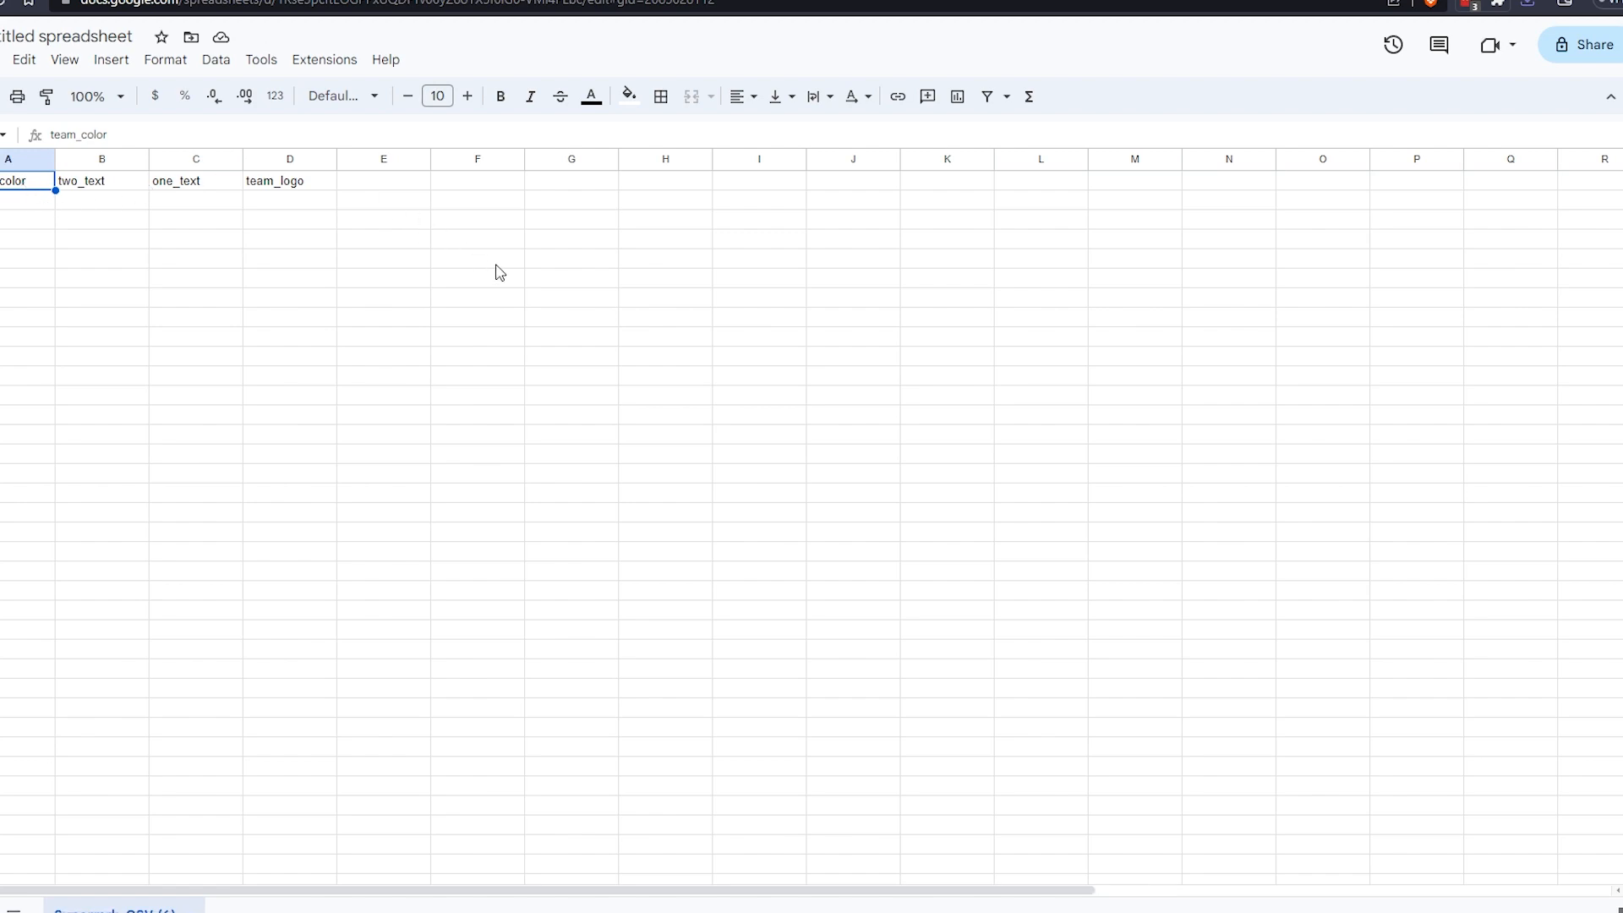
- Examine the imported argument headers in the first row of the spreadsheet
{"action": "left_click", "coordinate": [86, 185]}
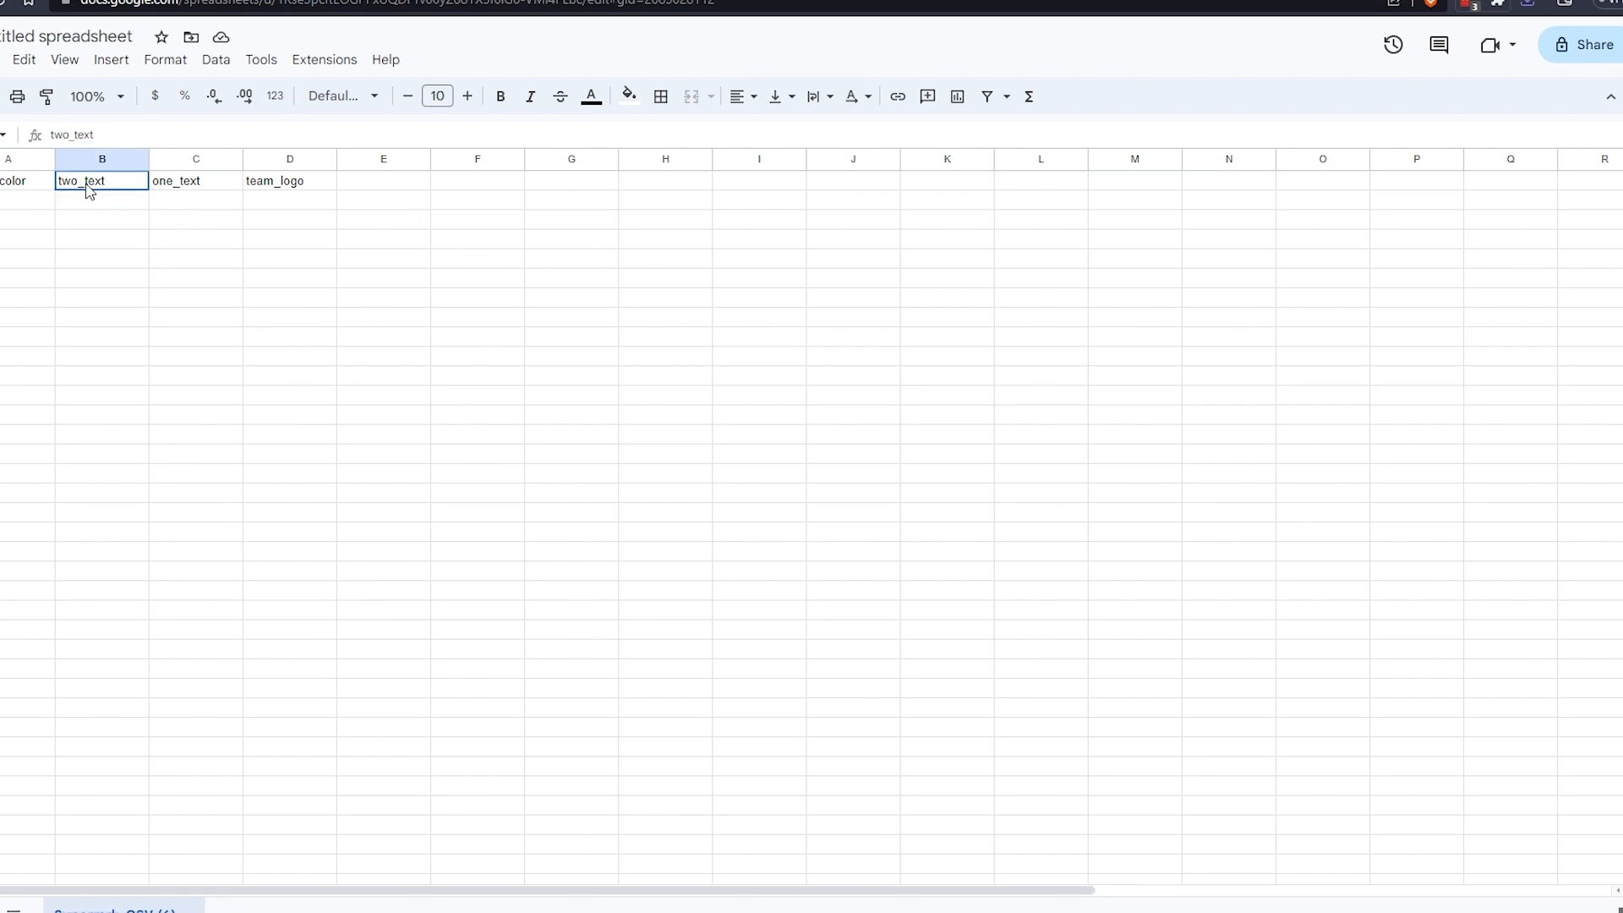
{"action": "left_click", "coordinate": [174, 192]}
{"action": "left_click", "coordinate": [272, 192]}
{"action": "left_click_drag", "start_coordinate": [419, 186], "coordinate": [272, 296]}
{"action": "left_click", "coordinate": [561, 323]}
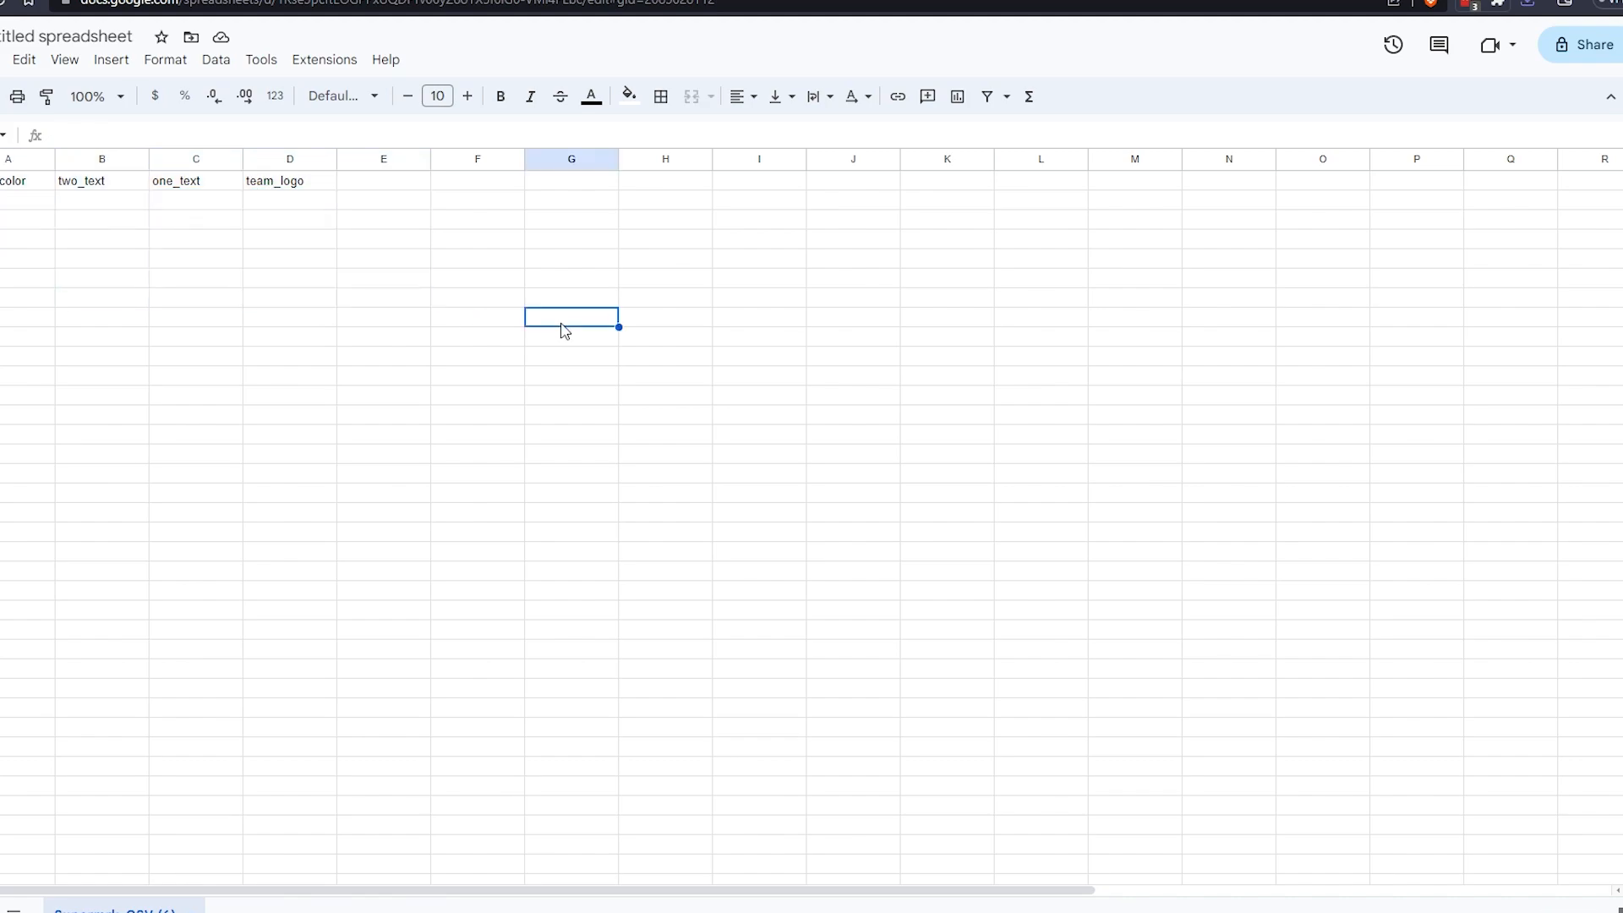
- Return to the Motion Pro wiki and open the Team Lowerthird page within the Old CBS NFL graphics package
{"action": "left_click", "coordinate": [366, 1]}
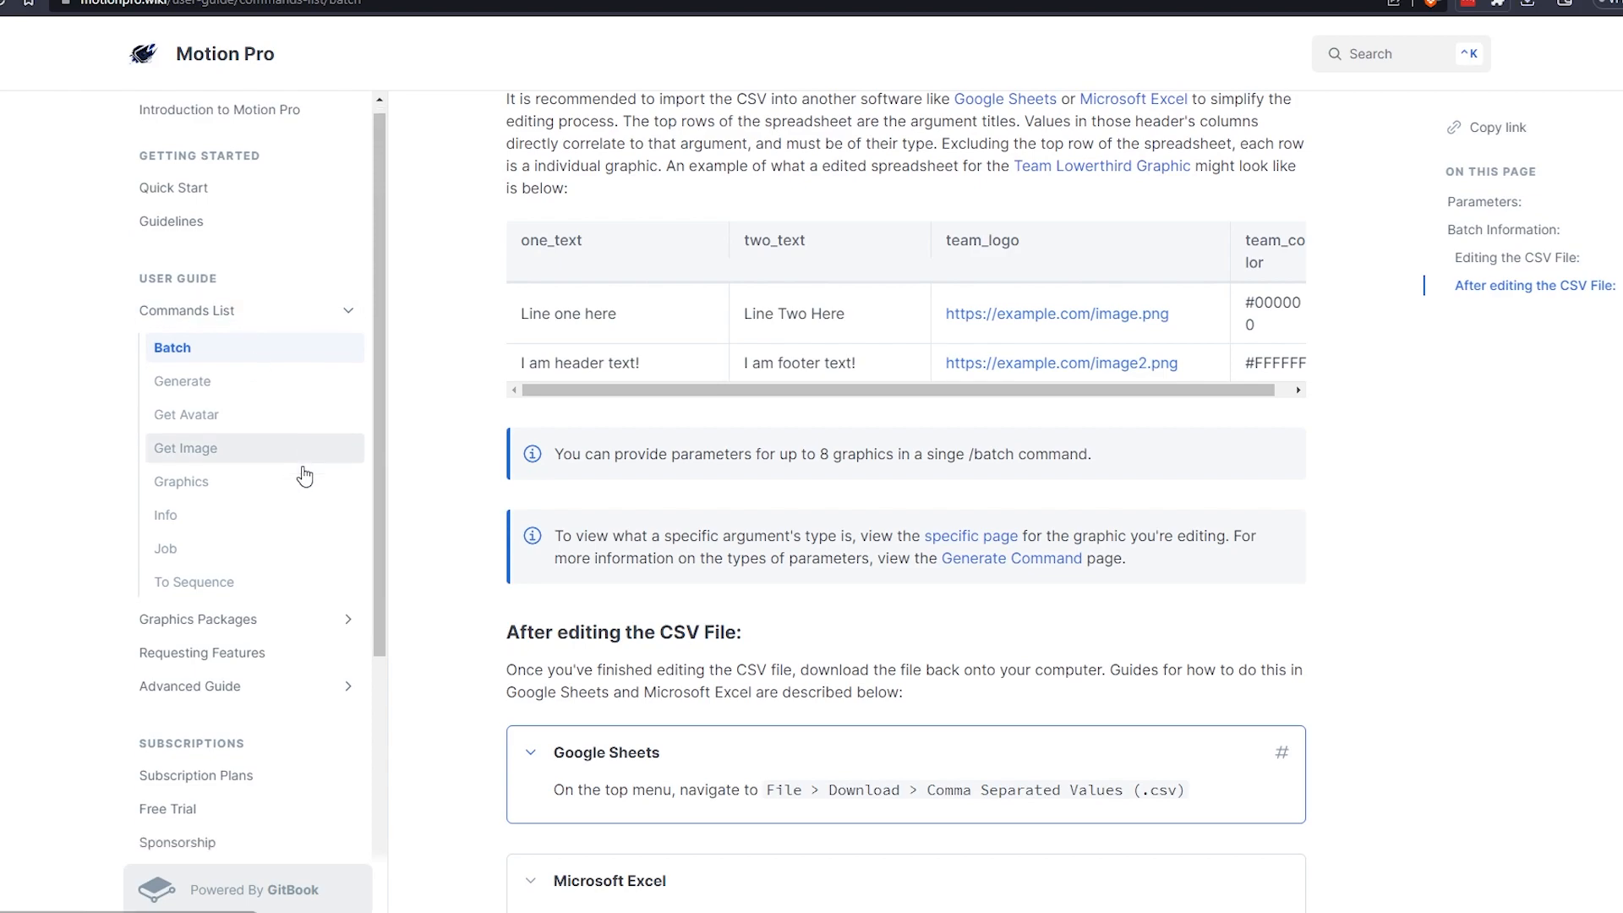
{"action": "scroll", "coordinate": [307, 475], "scroll_direction": "down", "scroll_amount": 2}
{"action": "left_click", "coordinate": [256, 448]}
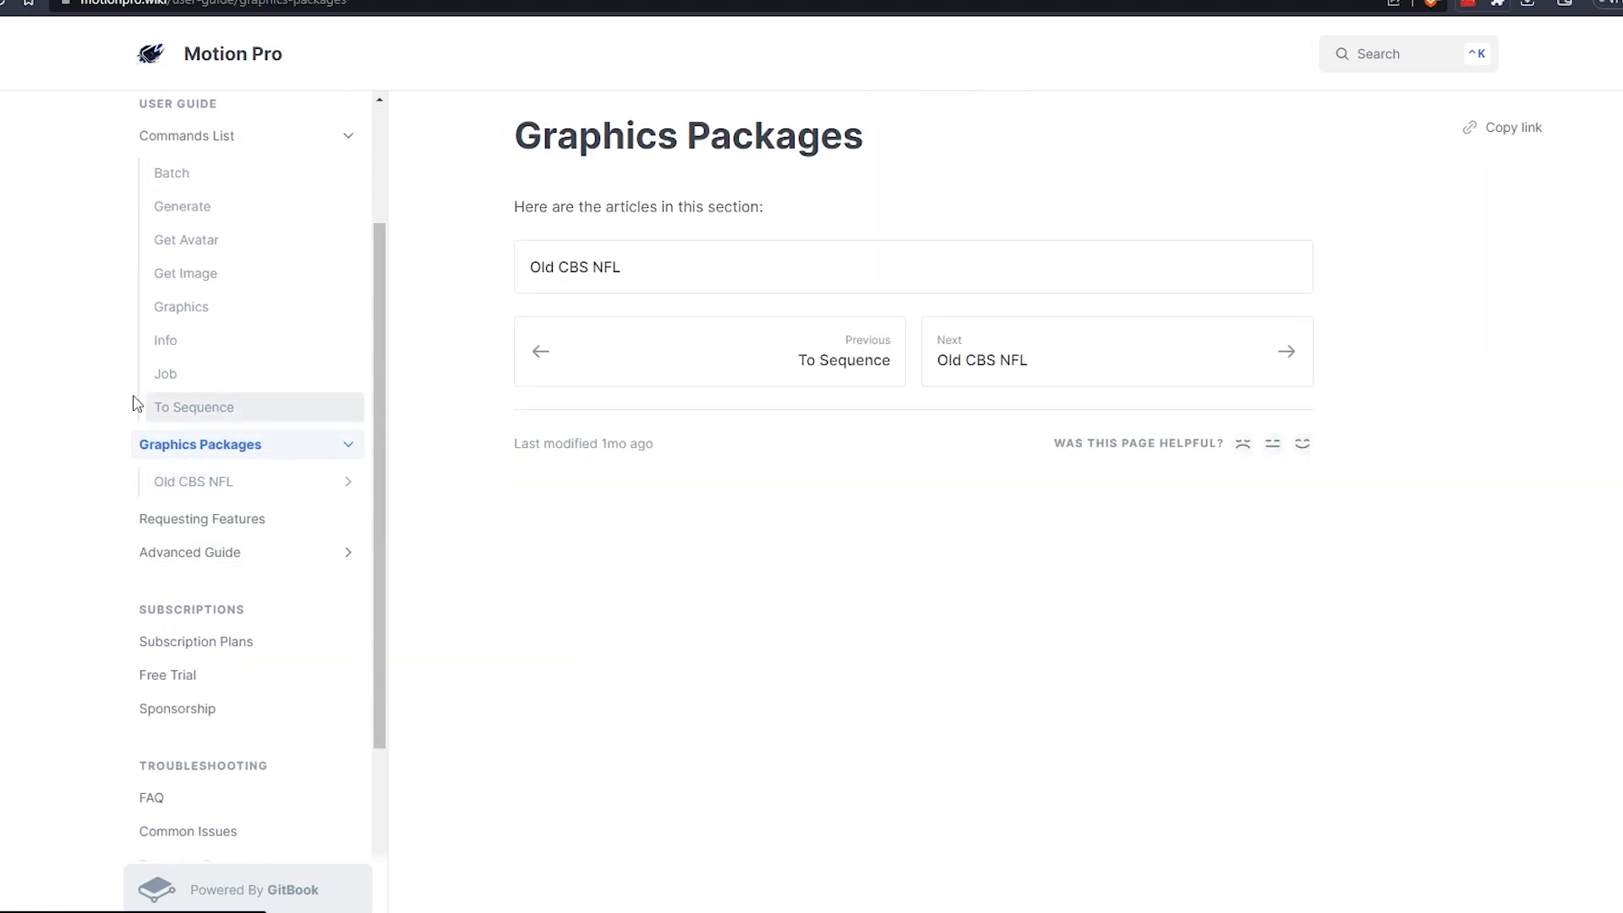
{"action": "left_click", "coordinate": [209, 483]}
{"action": "scroll", "coordinate": [188, 350], "scroll_direction": "down", "scroll_amount": 2}
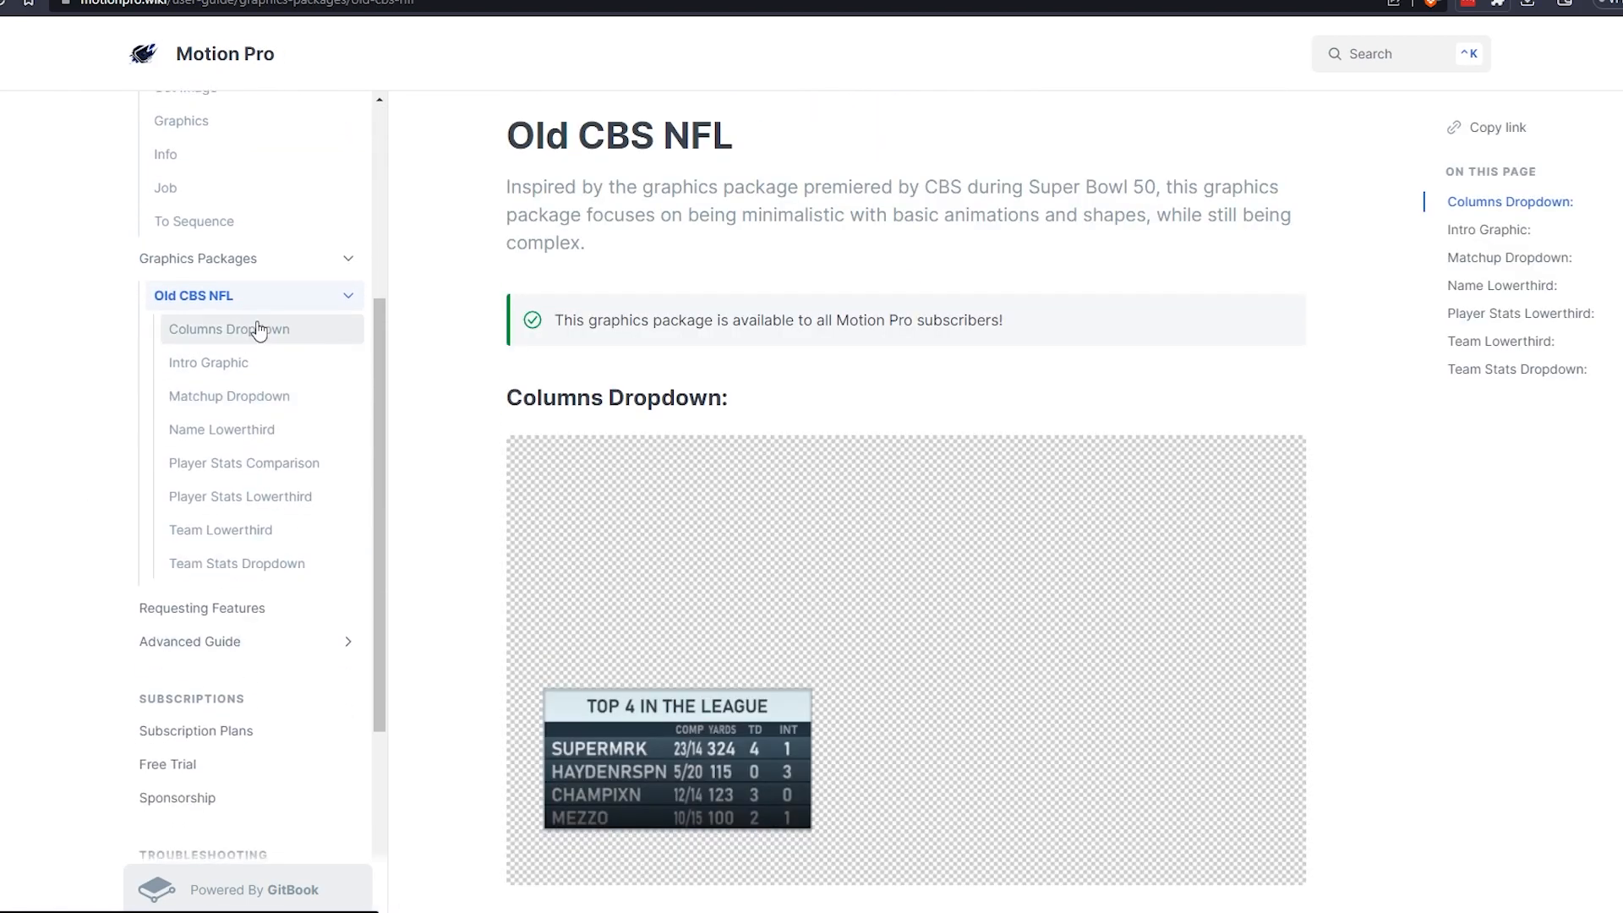
{"action": "left_click", "coordinate": [225, 545]}
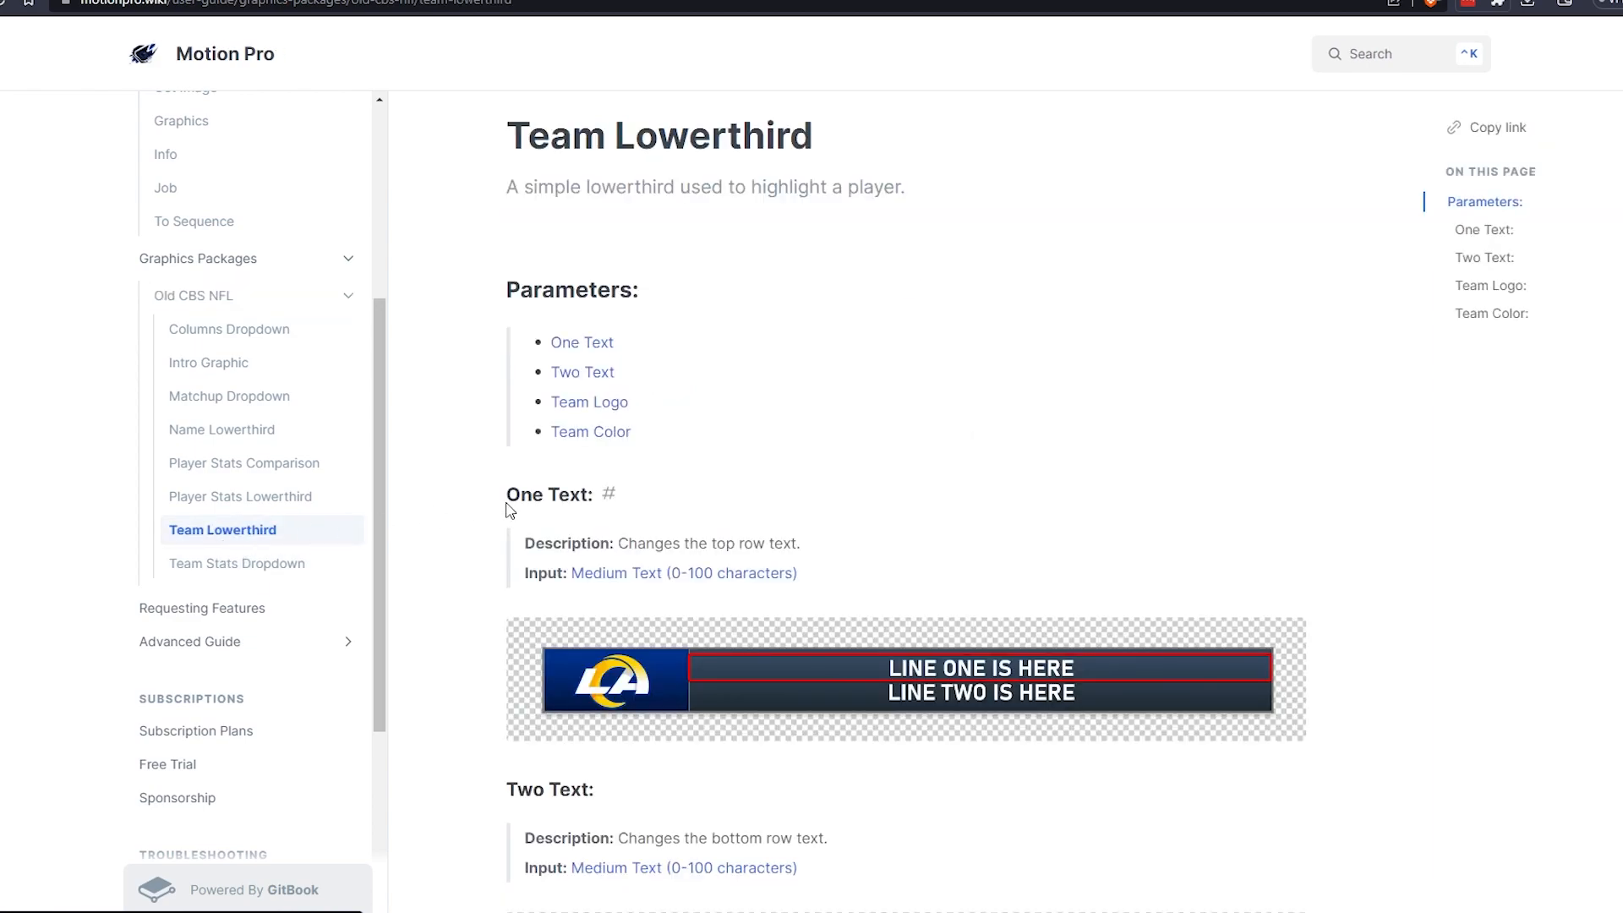
- Review the One Text, Two Text, Team Logo and Team Color descriptions and input formats on the Team Lowerthird page
{"action": "scroll", "coordinate": [507, 512], "scroll_direction": "down", "scroll_amount": 5}
{"action": "scroll", "coordinate": [714, 515], "scroll_direction": "up", "scroll_amount": 2}
{"action": "scroll", "coordinate": [590, 508], "scroll_direction": "down", "scroll_amount": 1}
{"action": "scroll", "coordinate": [594, 543], "scroll_direction": "up", "scroll_amount": 1}
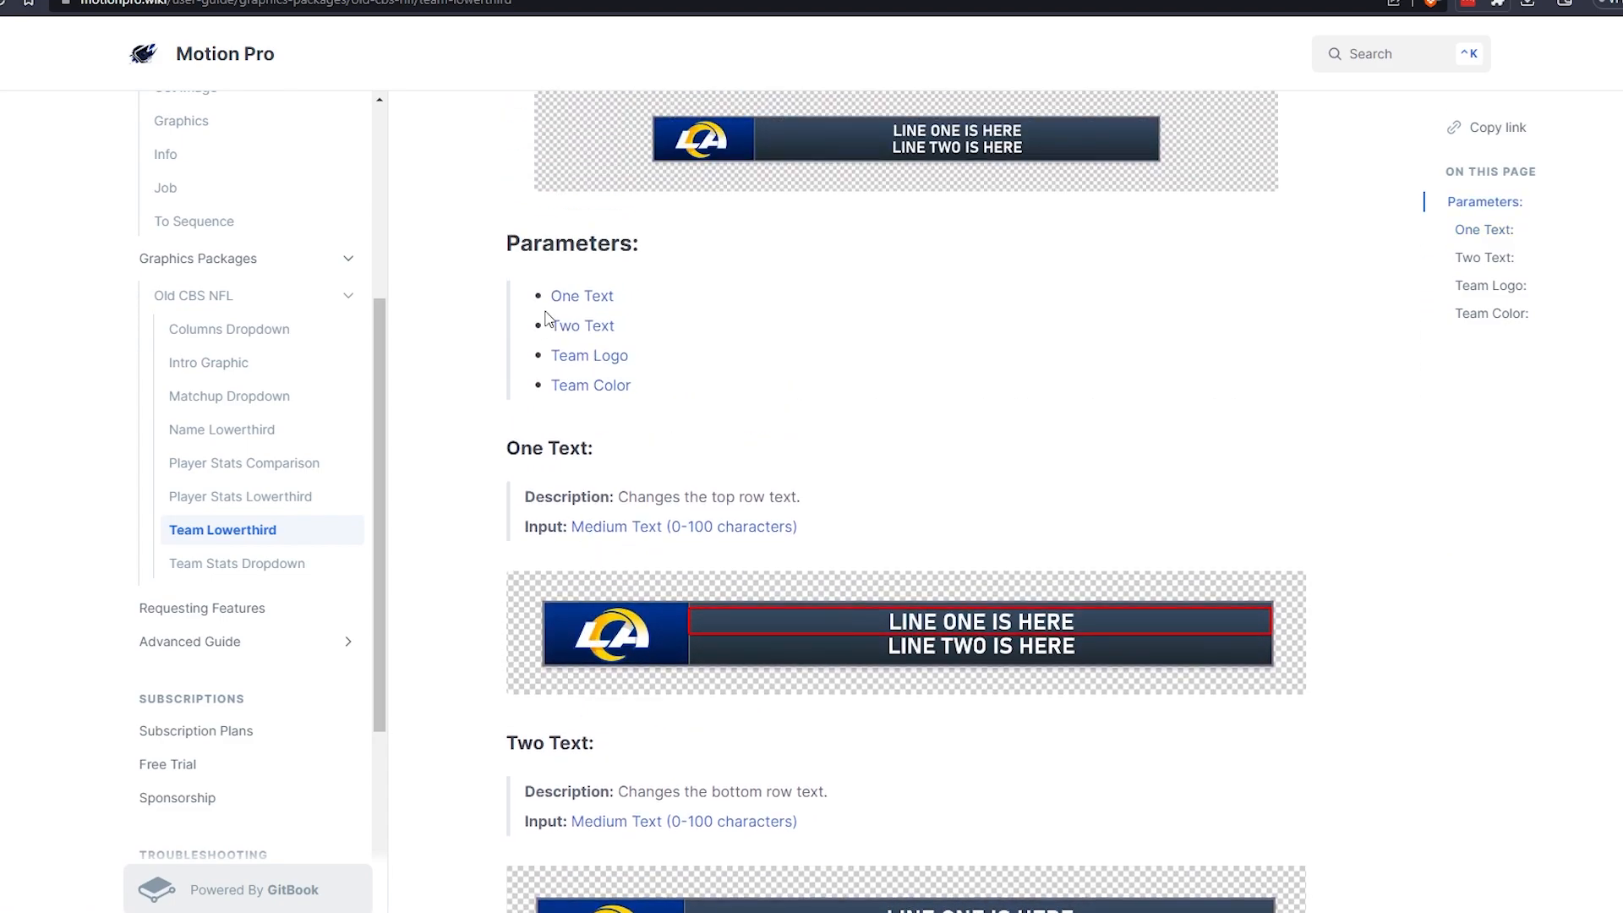
{"action": "left_click", "coordinate": [580, 296]}
{"action": "left_click", "coordinate": [575, 353]}
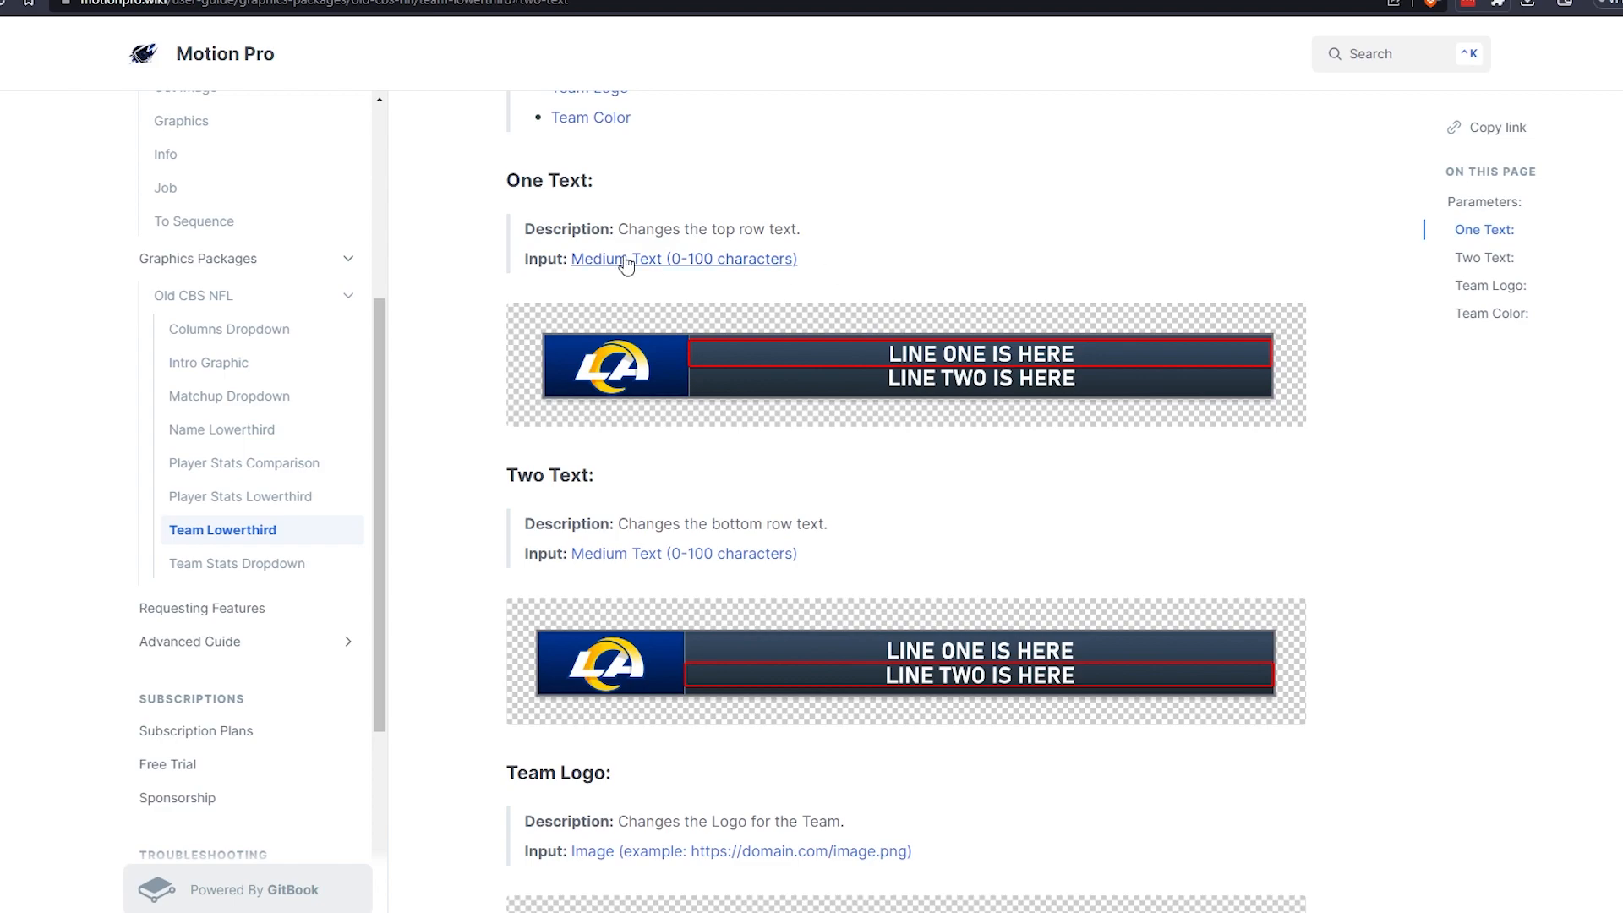
{"action": "scroll", "coordinate": [671, 586], "scroll_direction": "down", "scroll_amount": 3}
{"action": "scroll", "coordinate": [778, 585], "scroll_direction": "down", "scroll_amount": 3}
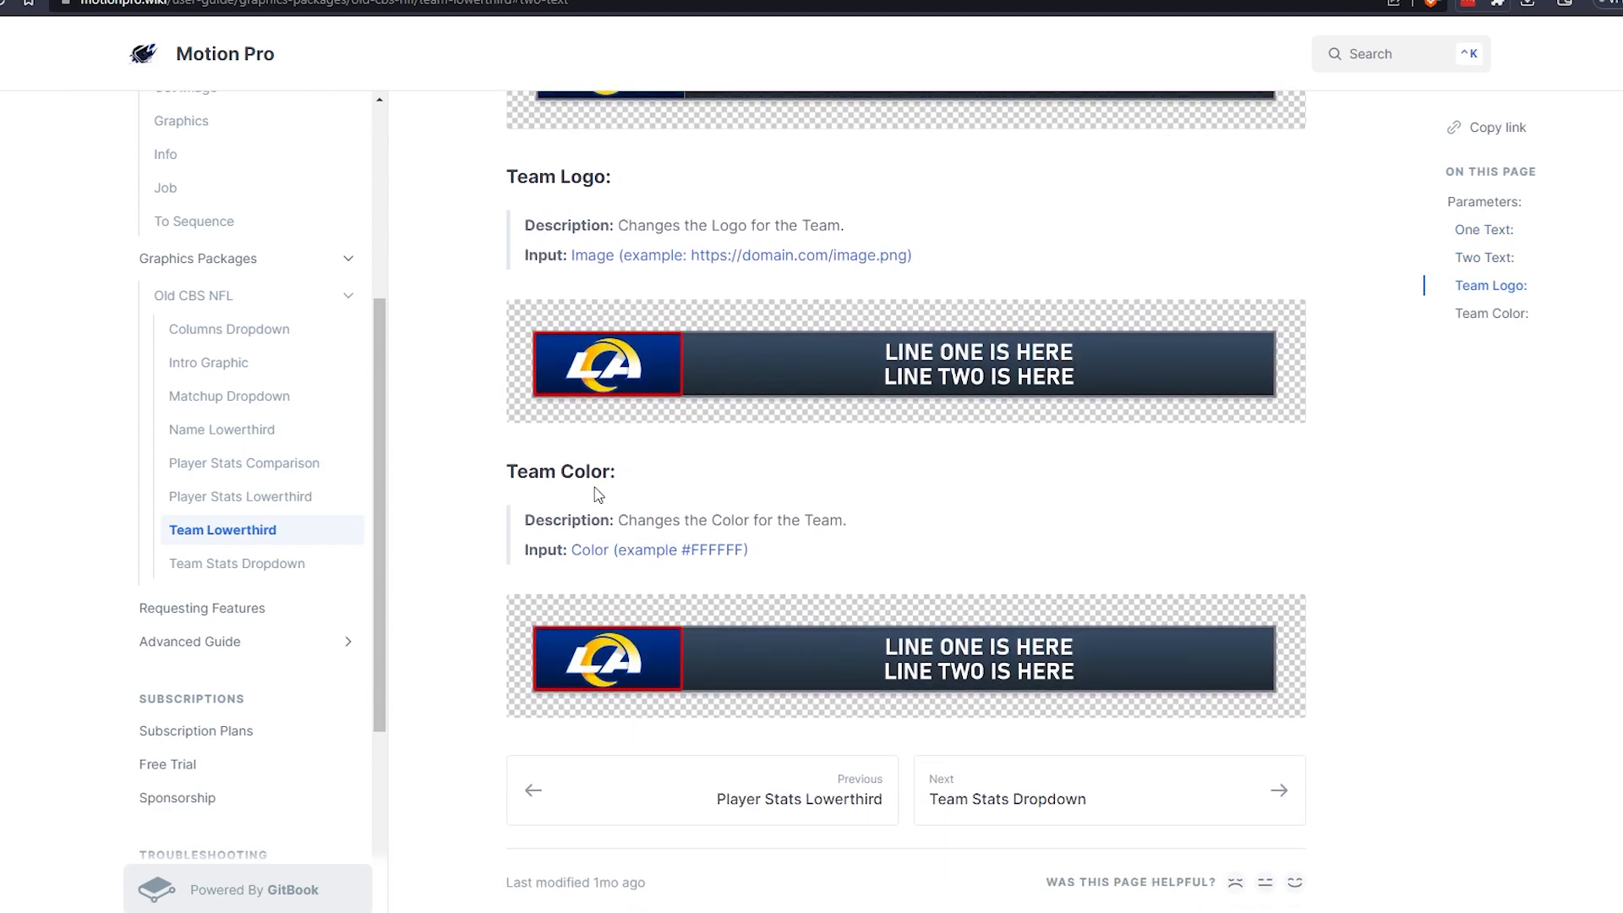
{"action": "scroll", "coordinate": [590, 602], "scroll_direction": "up", "scroll_amount": 7}
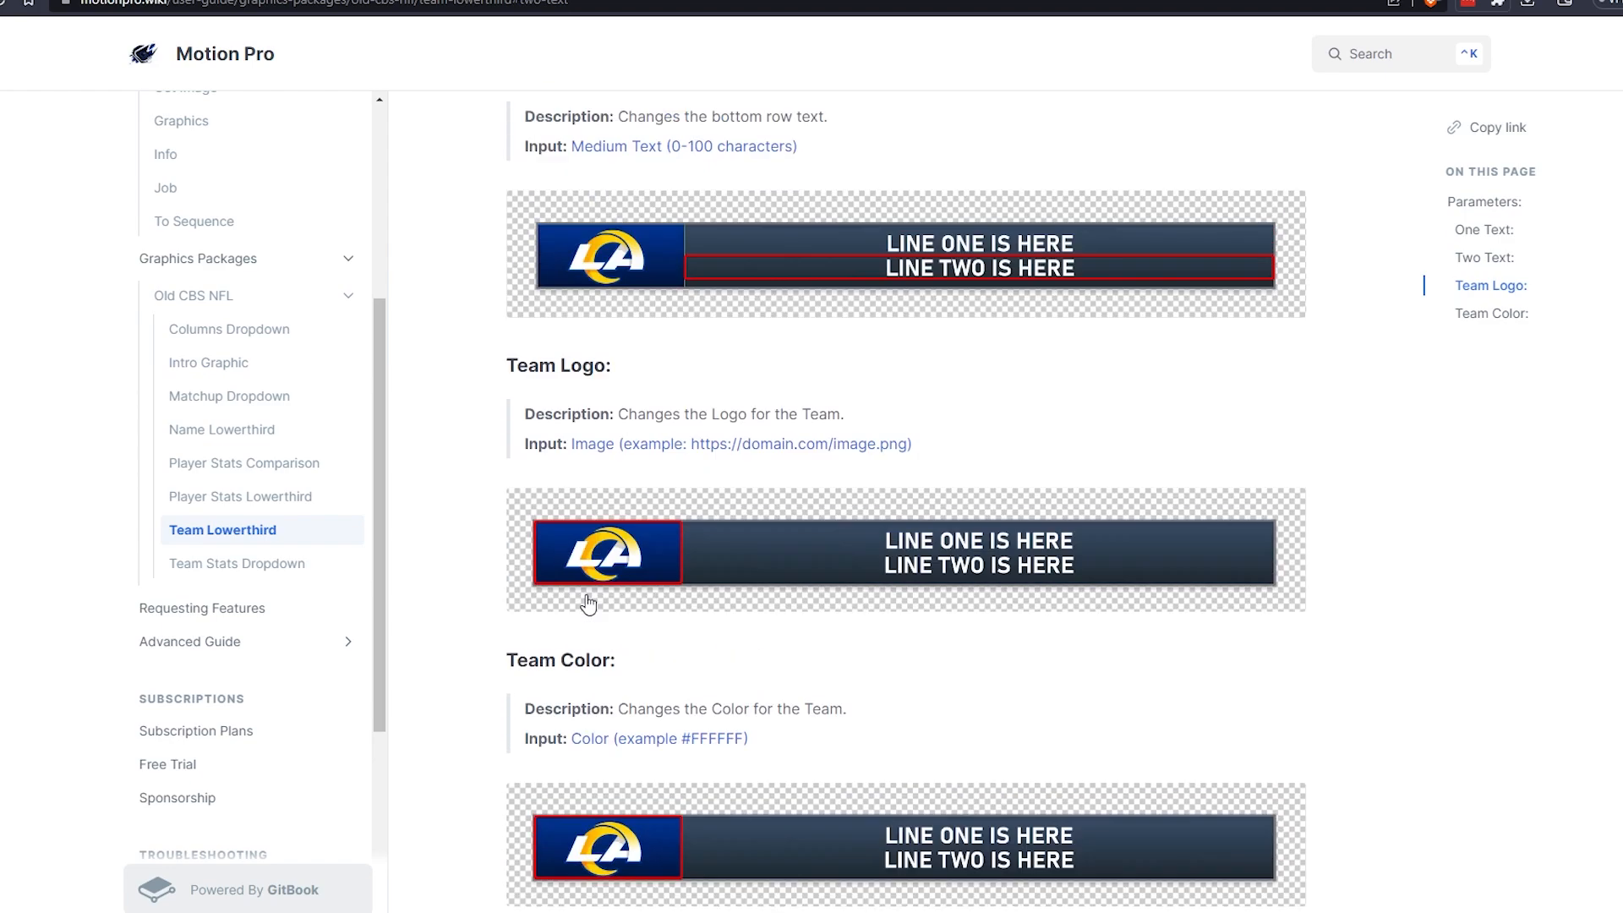
- Return to the spreadsheet and examine the team_color, two_text, one_text and team_logo headers and the empty rows beneath them
{"action": "left_click", "coordinate": [36, 2]}
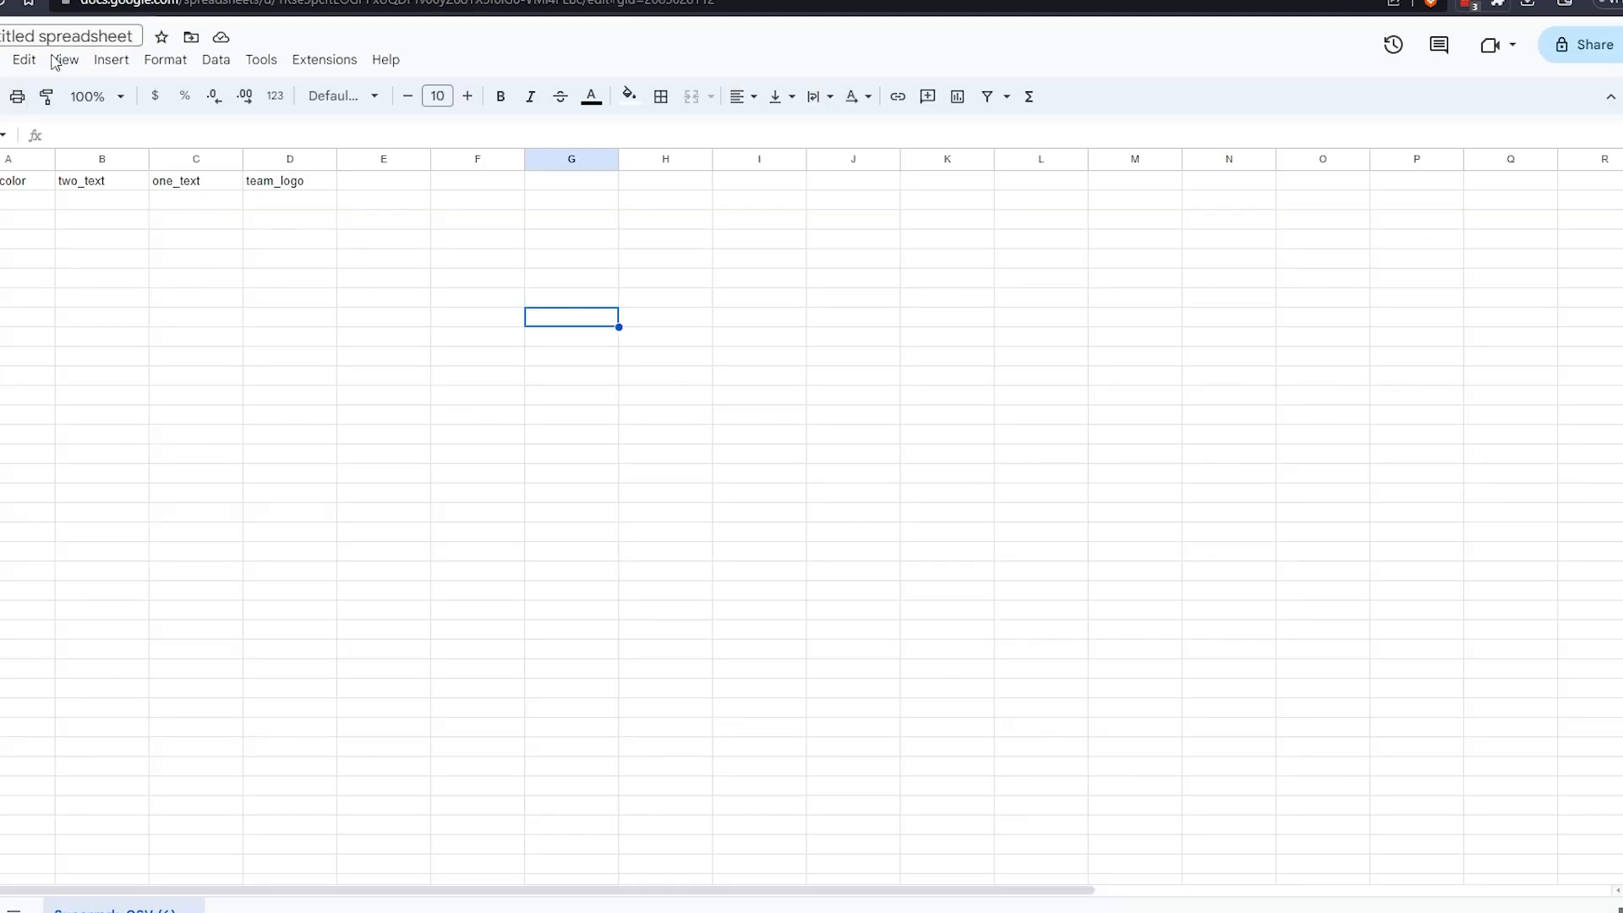
{"action": "left_click_drag", "start_coordinate": [8, 200], "coordinate": [261, 204]}
{"action": "left_click", "coordinate": [1, 222]}
{"action": "left_click_drag", "start_coordinate": [1, 223], "coordinate": [312, 224]}
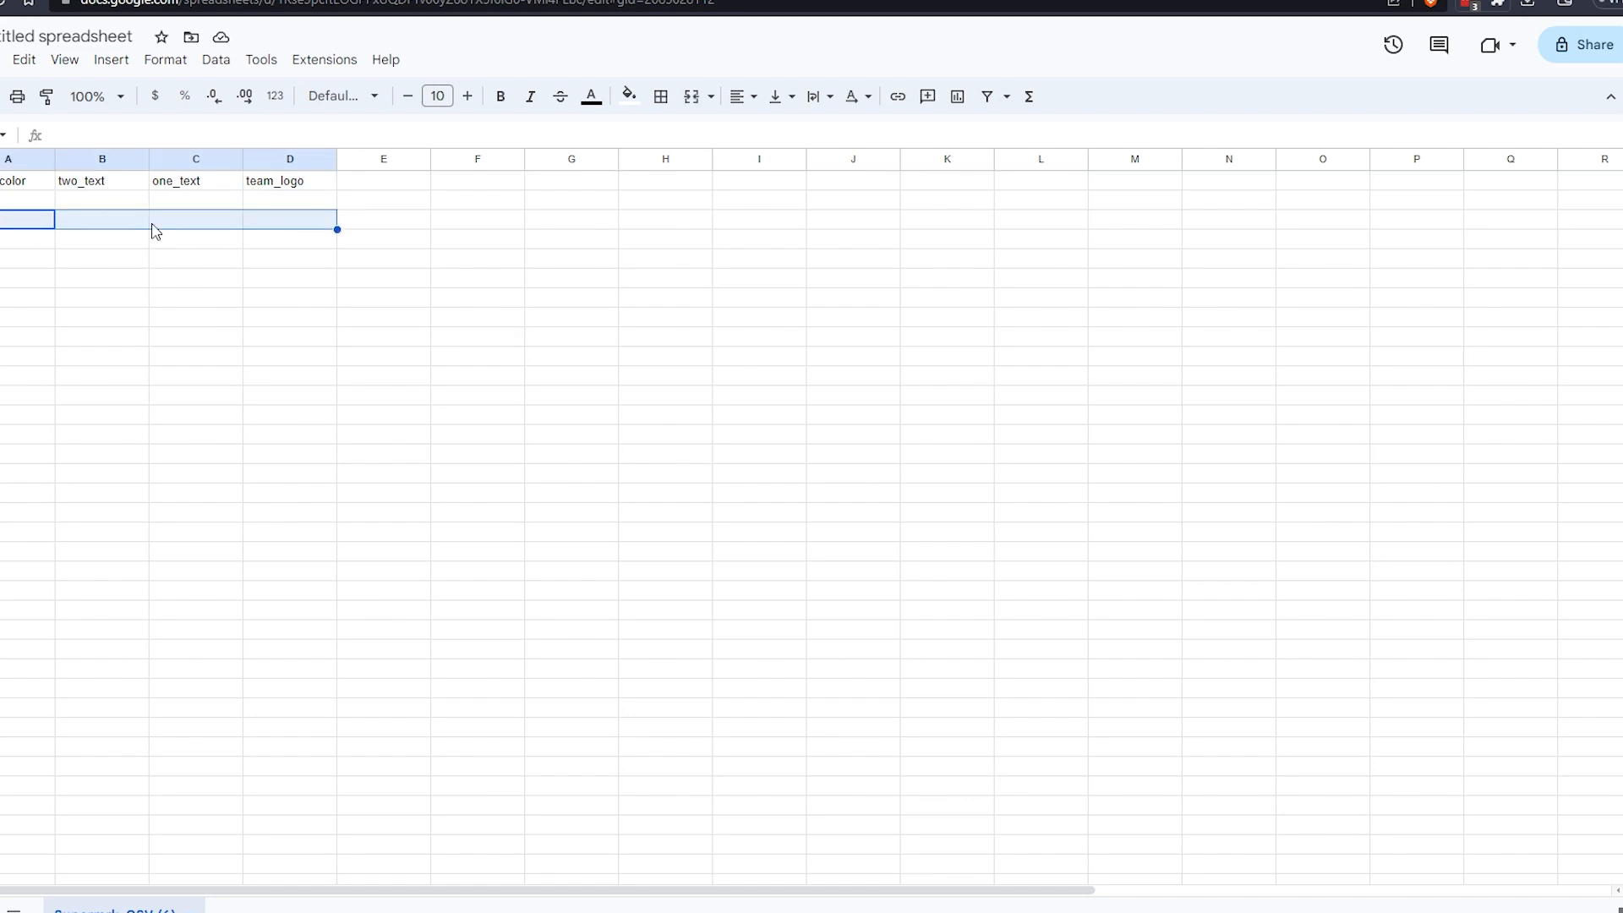
{"action": "left_click", "coordinate": [20, 291]}
{"action": "left_click", "coordinate": [18, 181]}
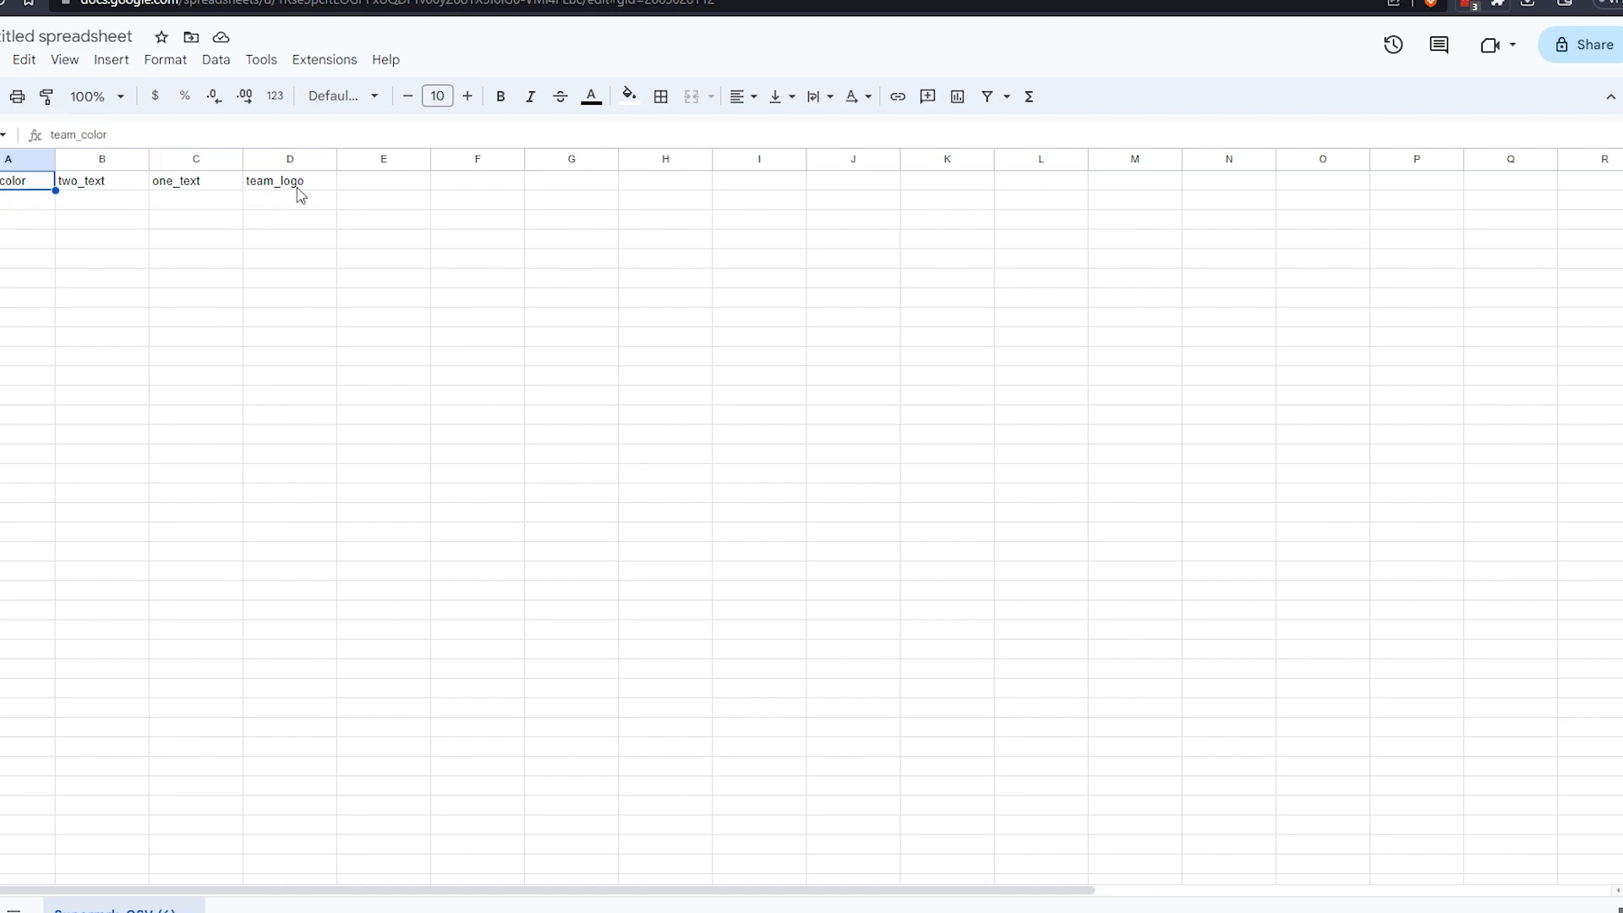
{"action": "left_click", "coordinate": [298, 185], "text": "shift"}
{"action": "left_click", "coordinate": [157, 256]}
{"action": "left_click", "coordinate": [19, 181]}
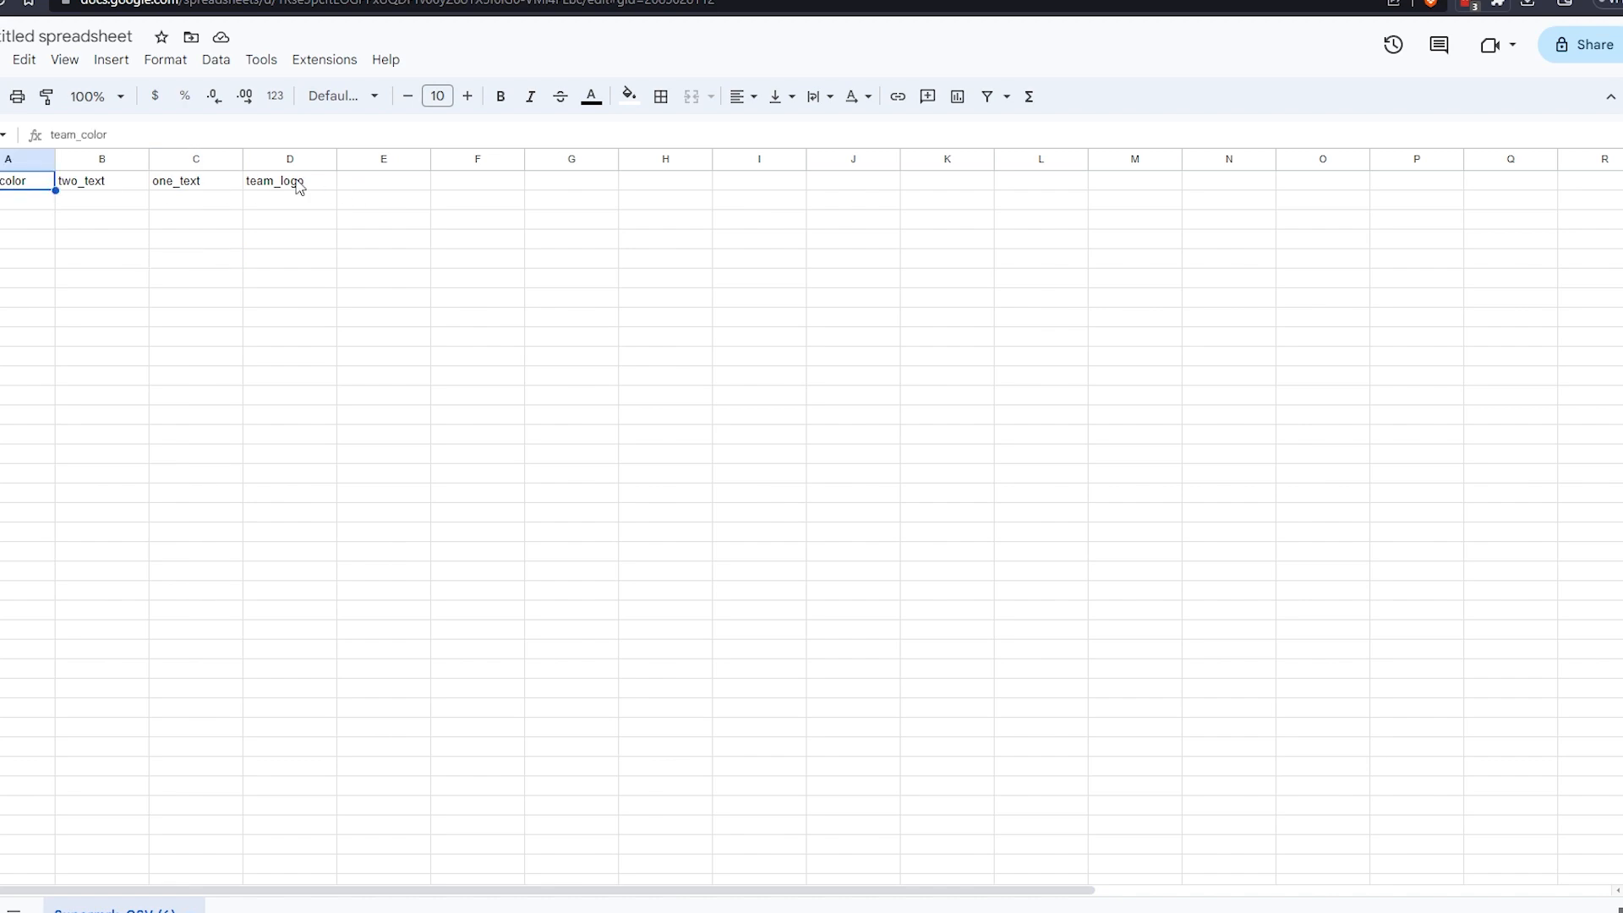
{"action": "left_click", "coordinate": [388, 243], "text": "shift"}
{"action": "left_click", "coordinate": [189, 265]}
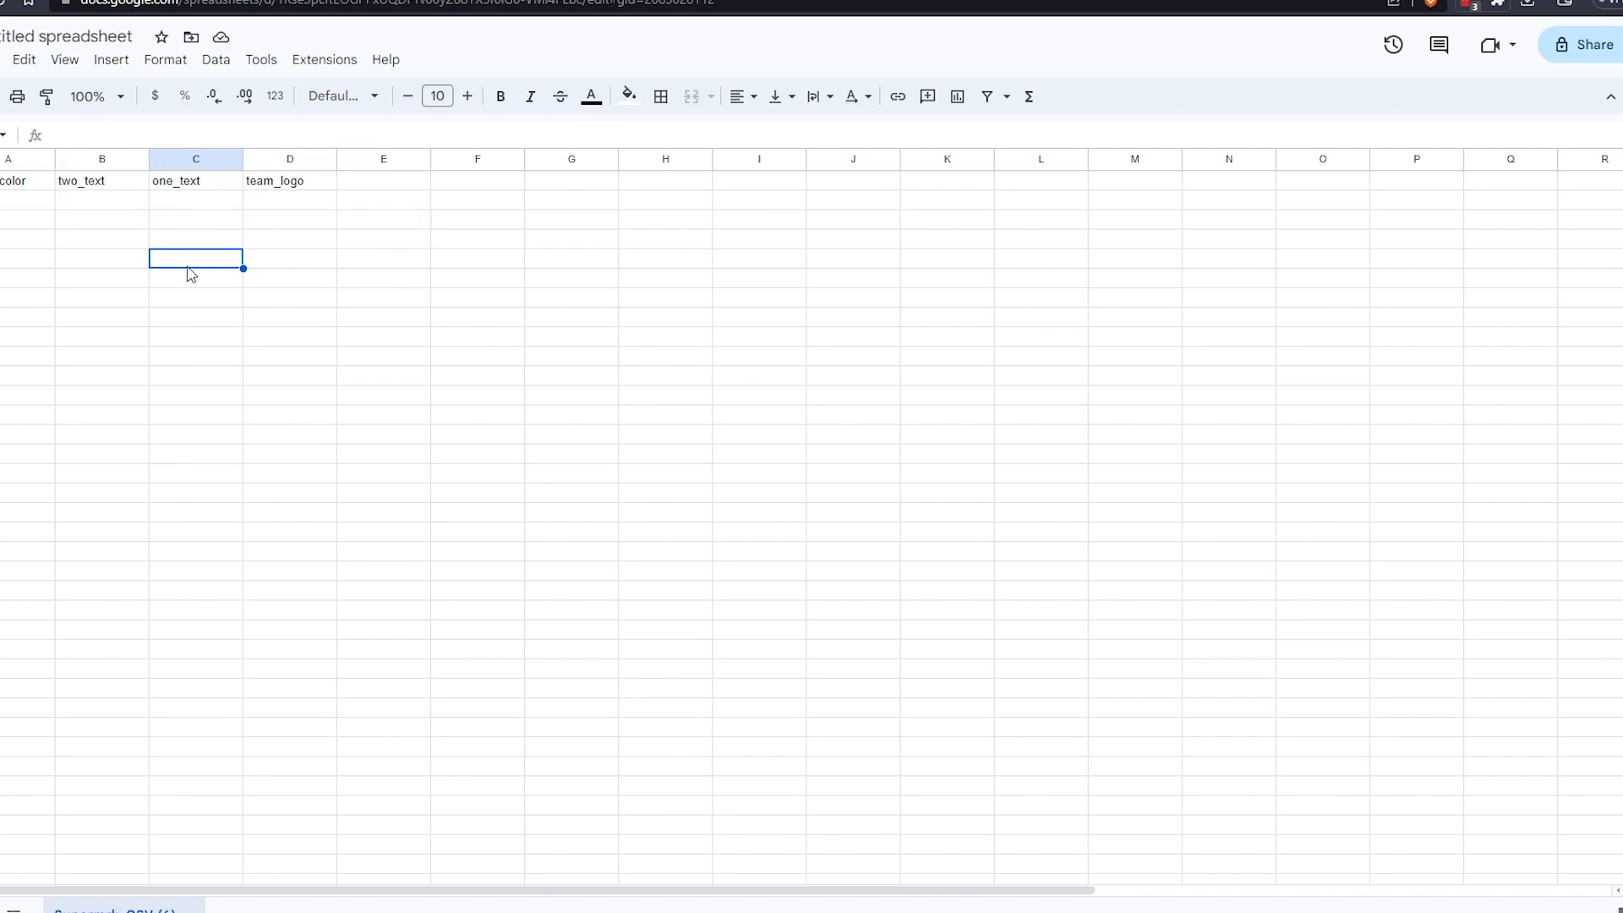
- Open the first team_color cell below the header, and search Google in a new tab for the Minnesota Vikings color palette
{"action": "left_click", "coordinate": [29, 203]}
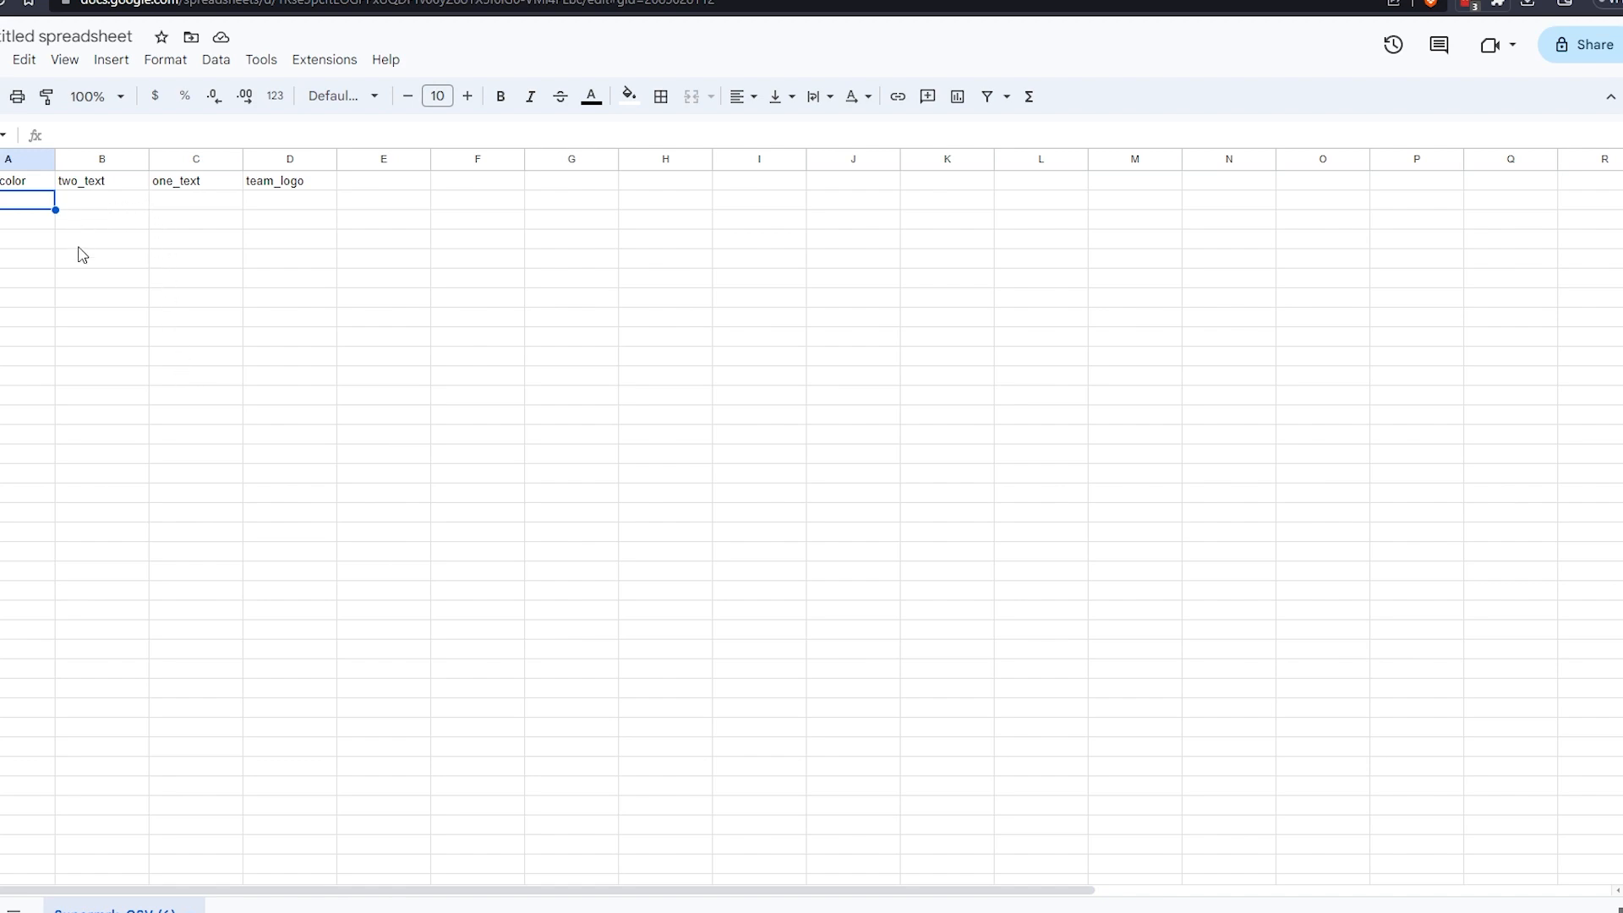
{"action": "double_click", "coordinate": [1, 204]}
{"action": "key", "text": "ctrl+t"}
{"action": "type", "text": "min"}
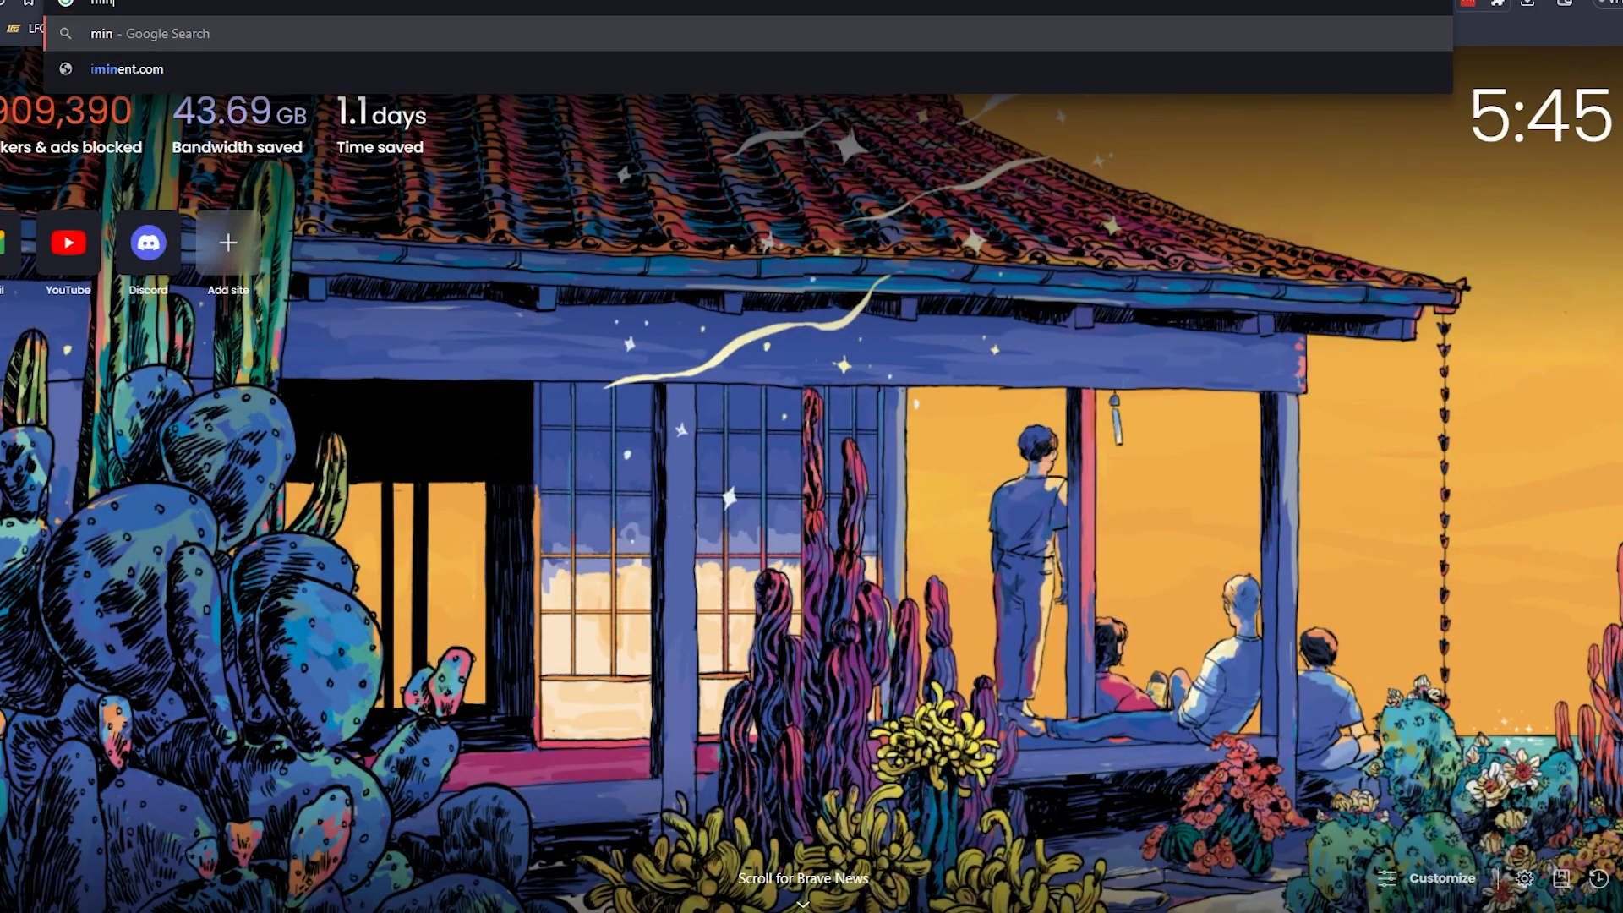
{"action": "type", "text": "nesota vik"}
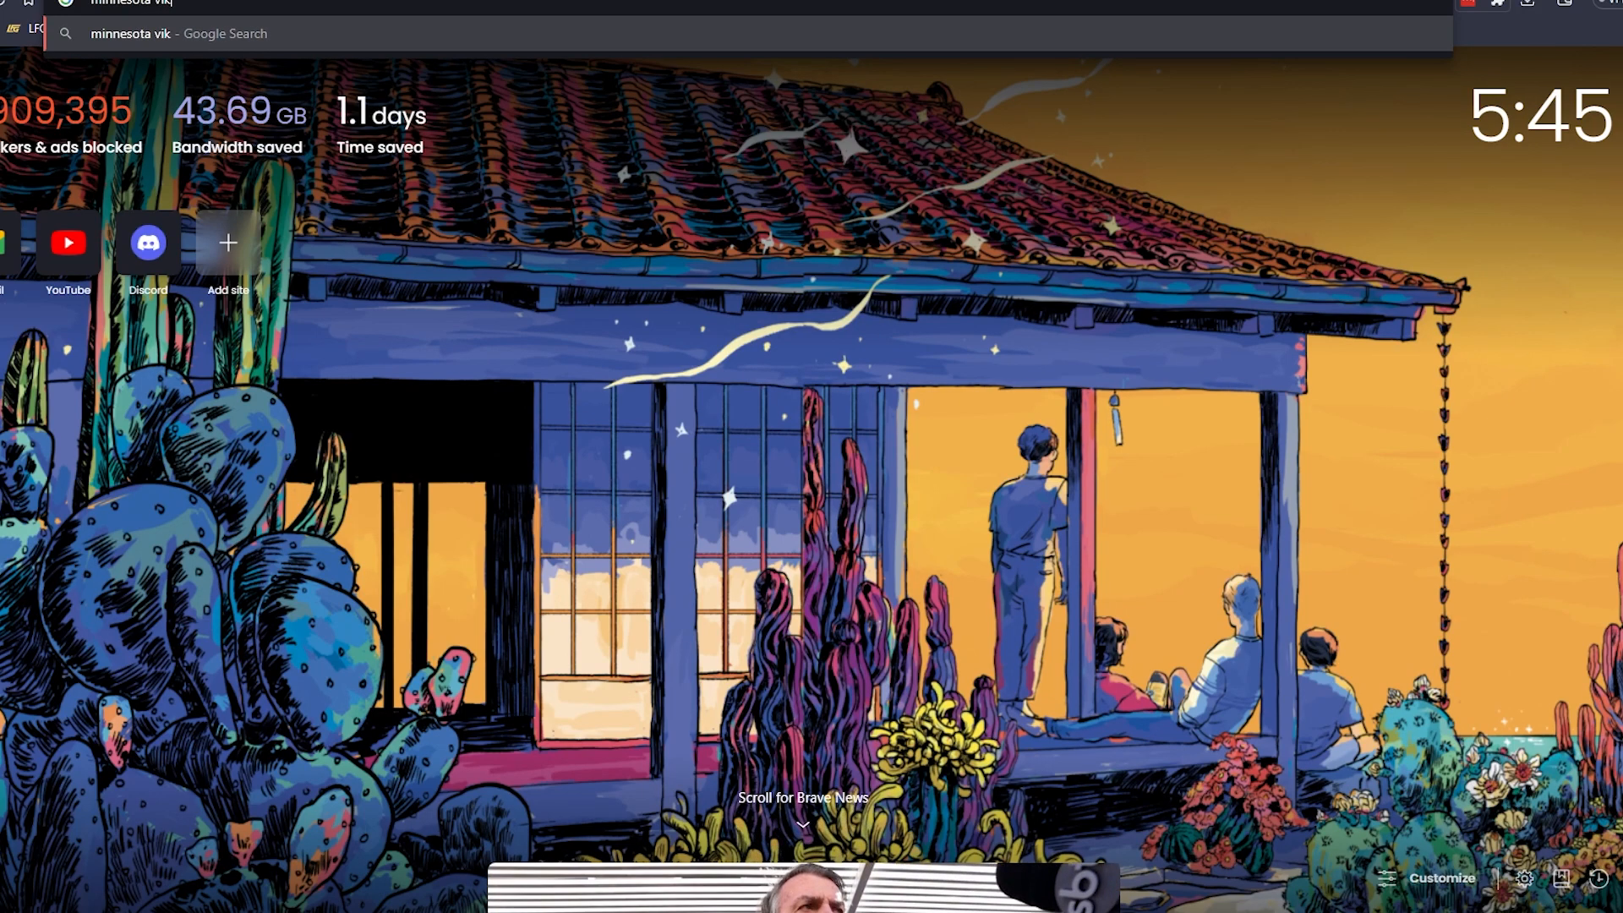
{"action": "type", "text": "ings color pallete"}
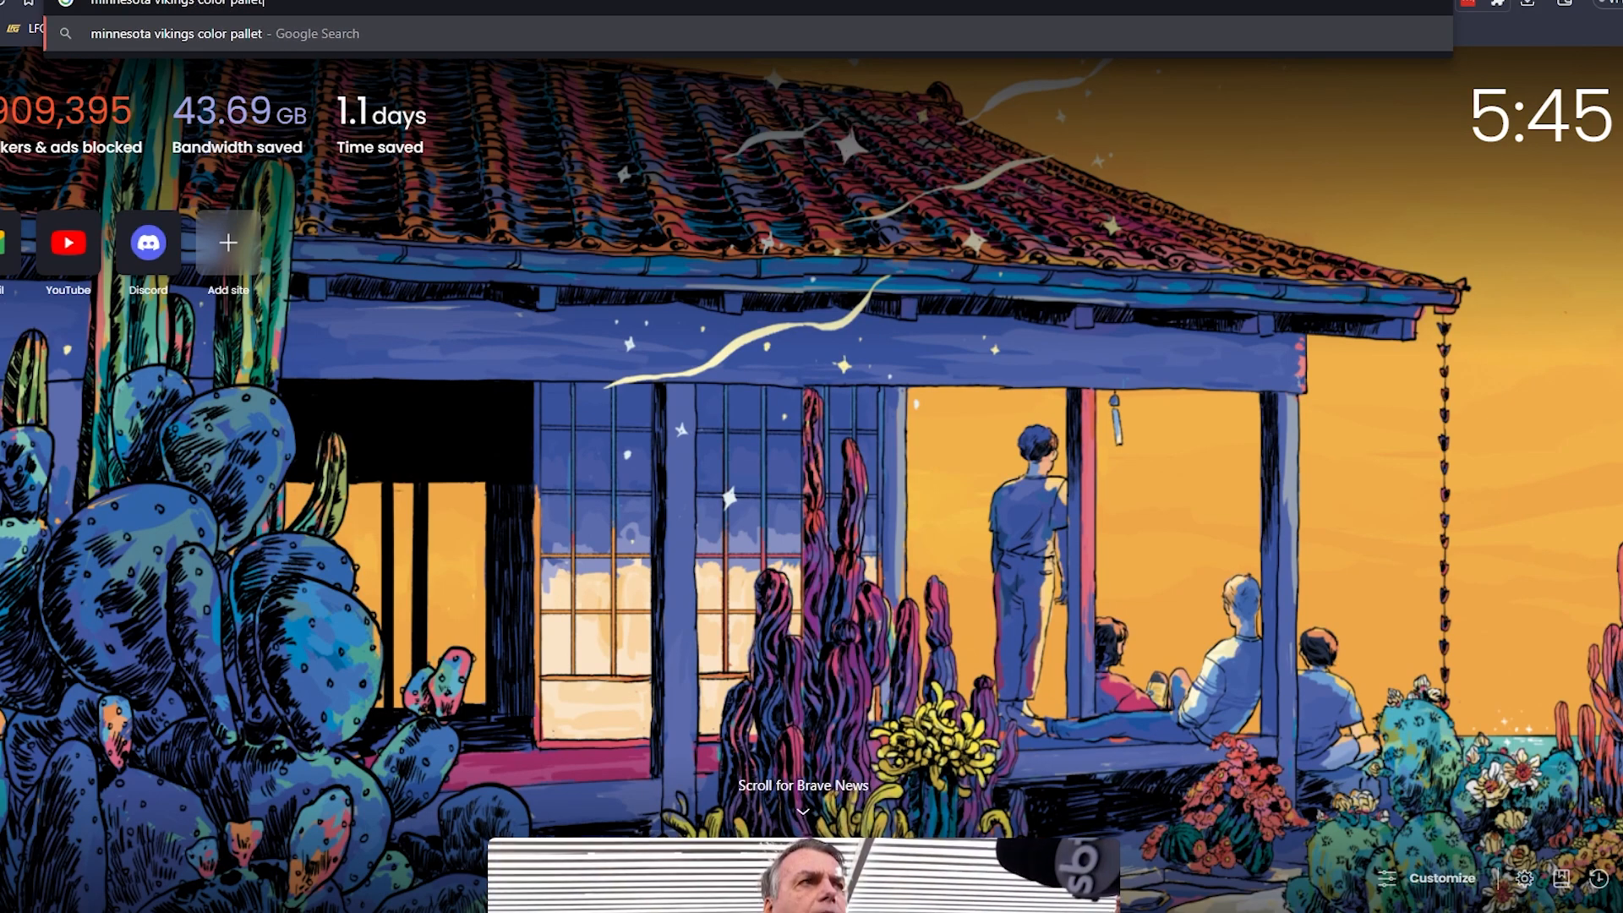
{"action": "key", "text": "Return"}
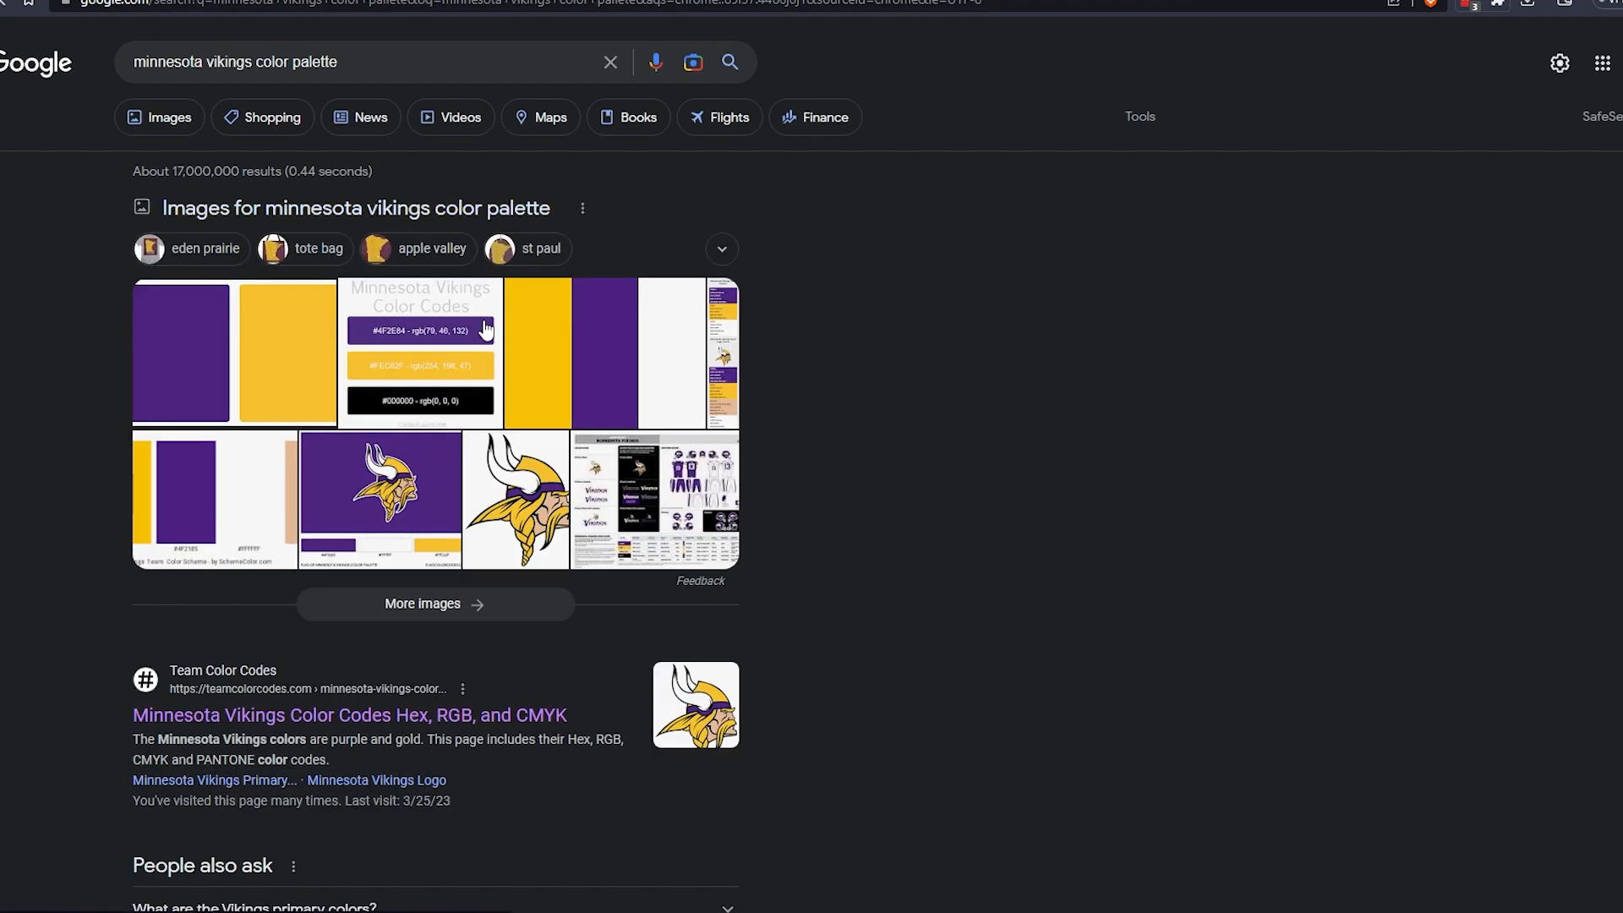
- Place the color search results beside the spreadsheet and enter #4F2E84 in the first team_color cell
{"action": "scroll", "coordinate": [442, 203], "scroll_direction": "down", "scroll_amount": 1}
{"action": "left_click", "coordinate": [469, 343]}
{"action": "left_click_drag", "start_coordinate": [1555, 76], "coordinate": [1622, 81]}
{"action": "left_click", "coordinate": [73, 163]}
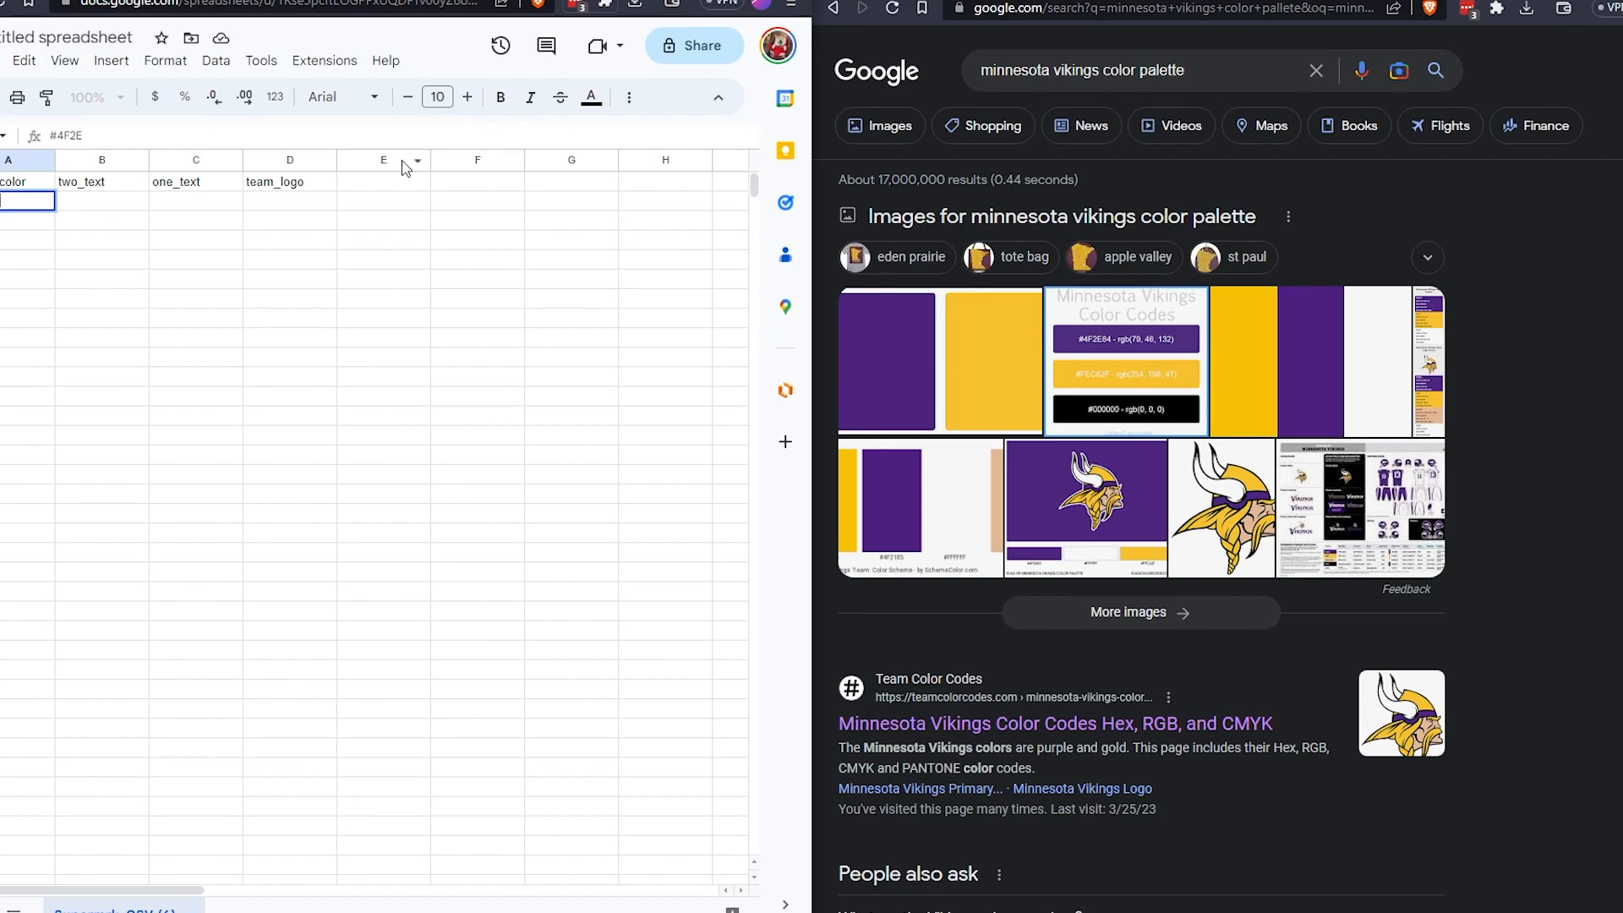
{"action": "left_click", "coordinate": [197, 257]}
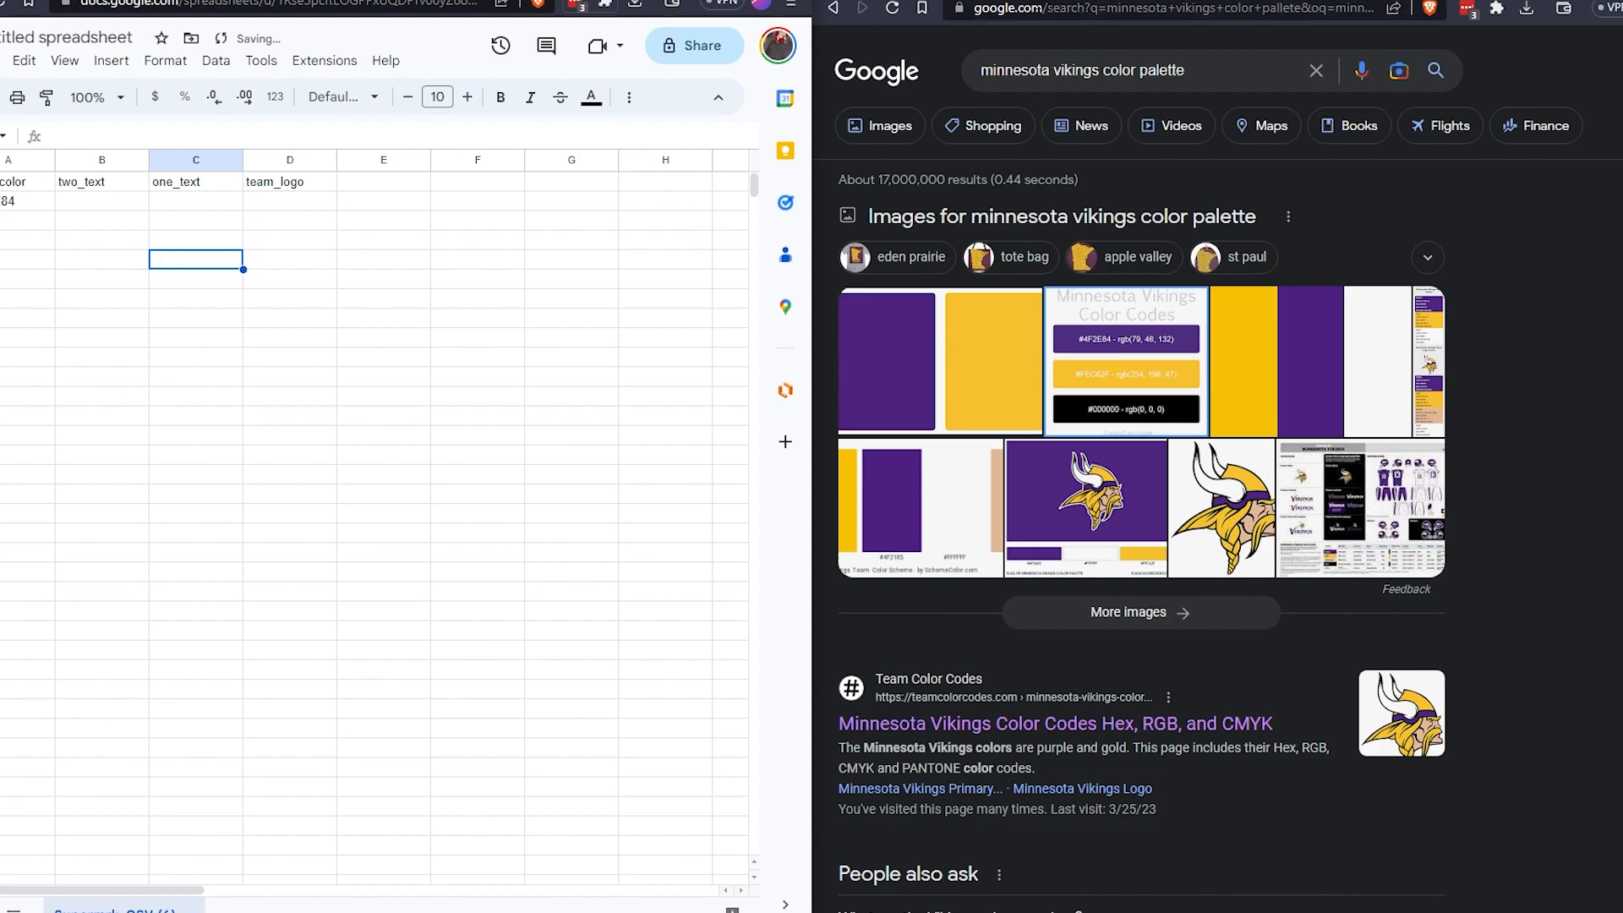
- Check the One Text example in the wiki and enter "The top text is here!" in the first one_text cell
{"action": "left_click", "coordinate": [85, 203]}
{"action": "left_click", "coordinate": [182, 203]}
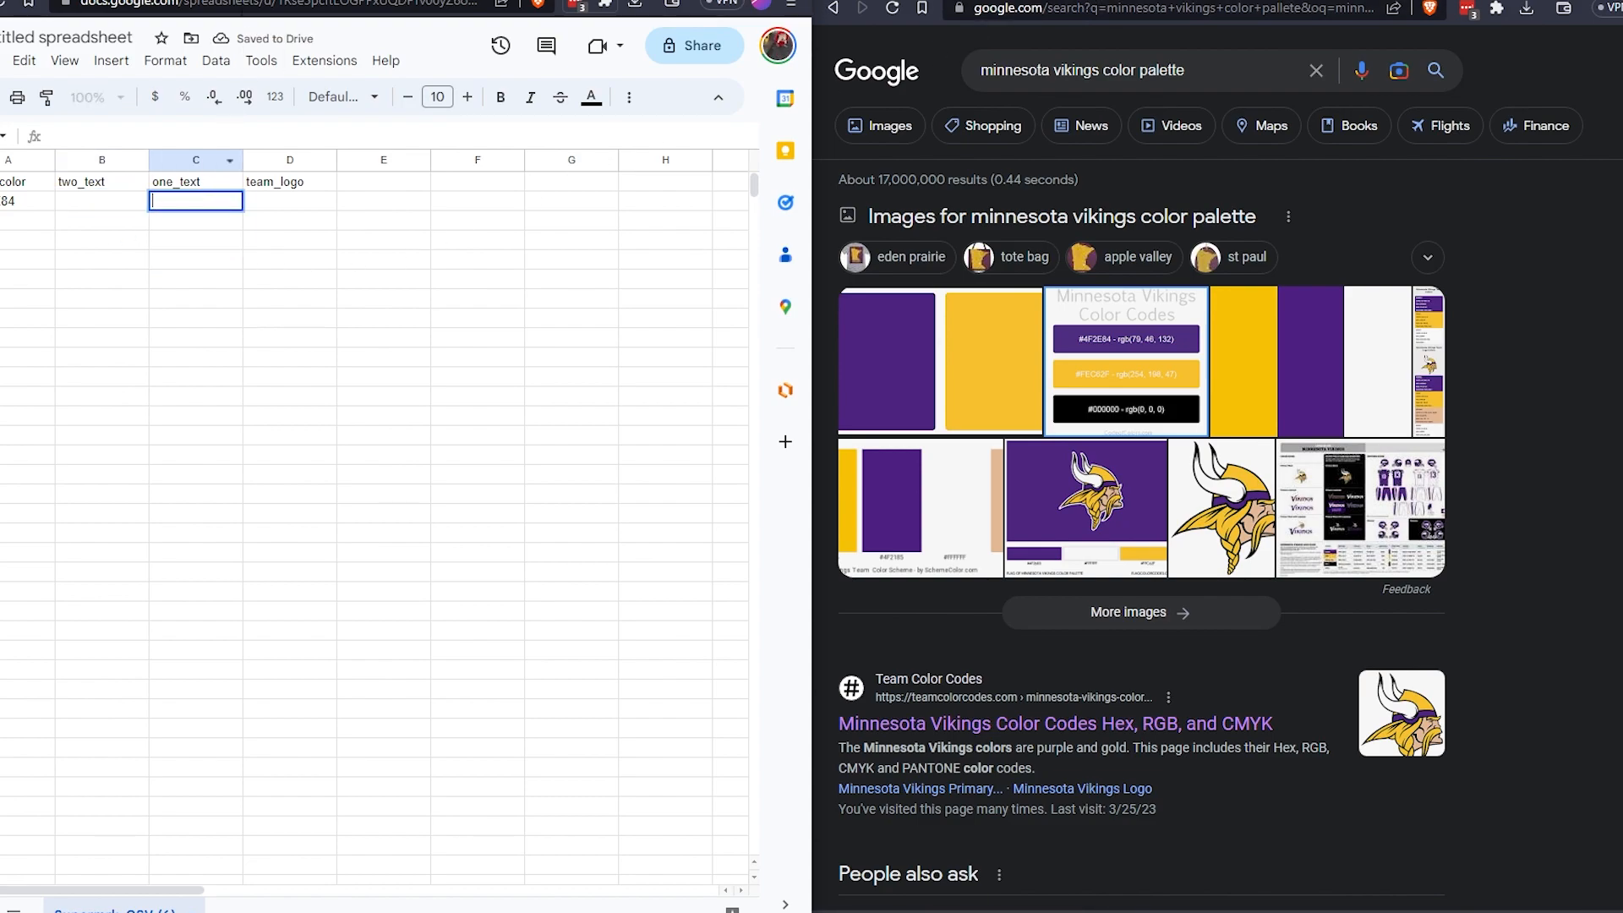
{"action": "key", "text": "ctrl+Tab"}
{"action": "left_click", "coordinate": [563, 337]}
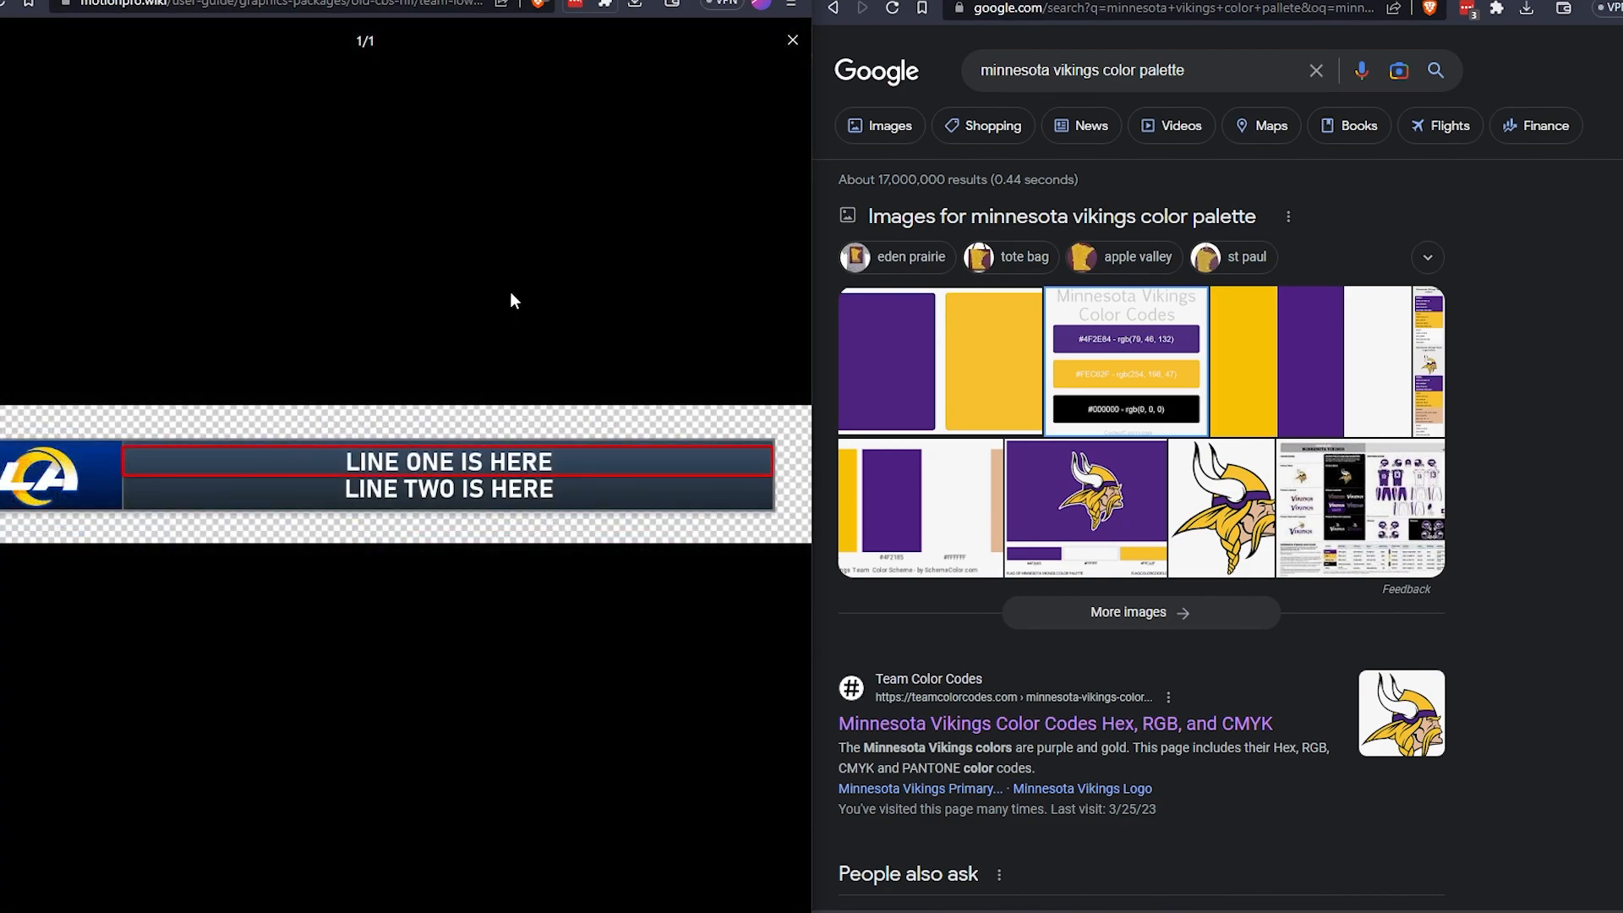
{"action": "left_click", "coordinate": [792, 40]}
{"action": "key", "text": "ctrl+shift+Tab"}
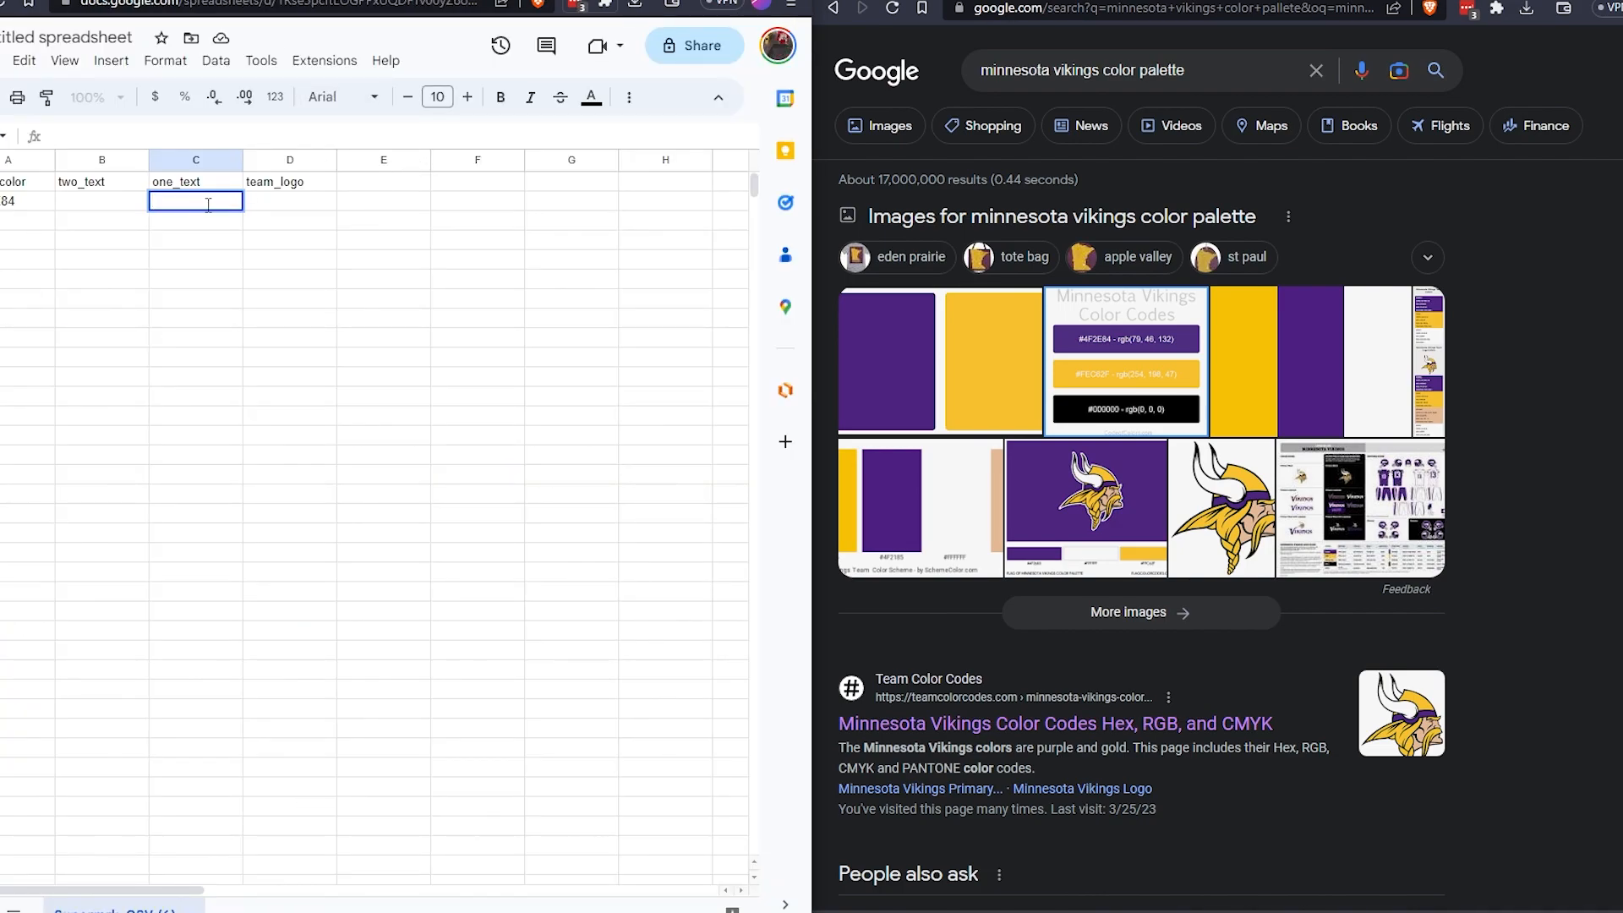
{"action": "type", "text": "The top text is here!"}
{"action": "left_click", "coordinate": [187, 258]}
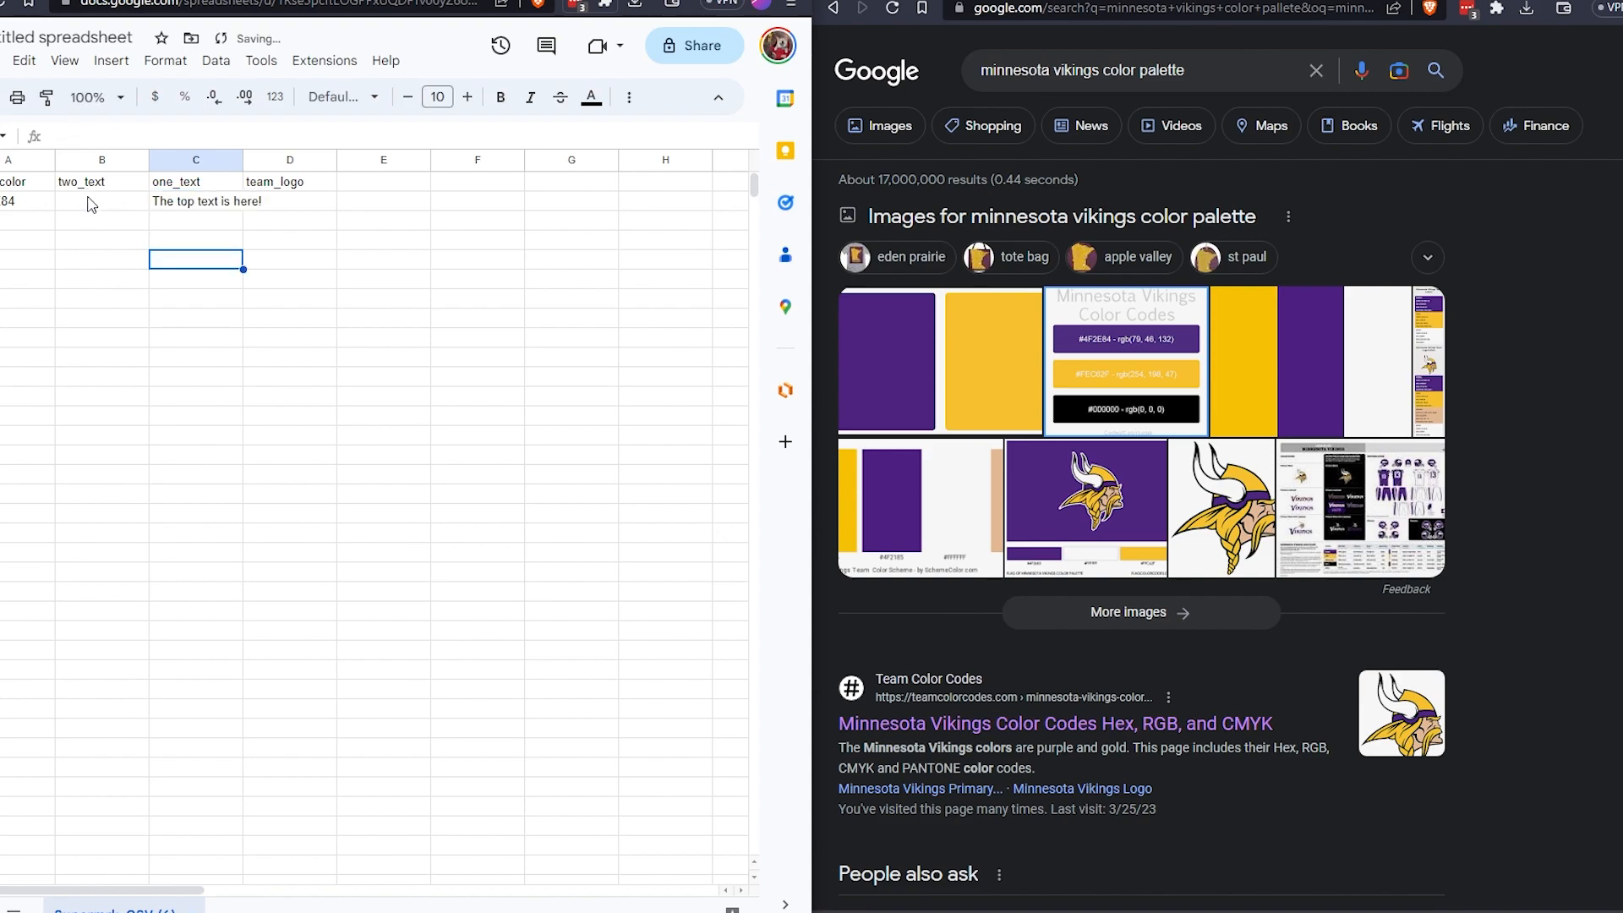
- Widen the two_text column and enter "The bottom text is here!" in its first cell below the header
{"action": "left_click_drag", "start_coordinate": [149, 160], "coordinate": [197, 160]}
{"action": "double_click", "coordinate": [111, 199]}
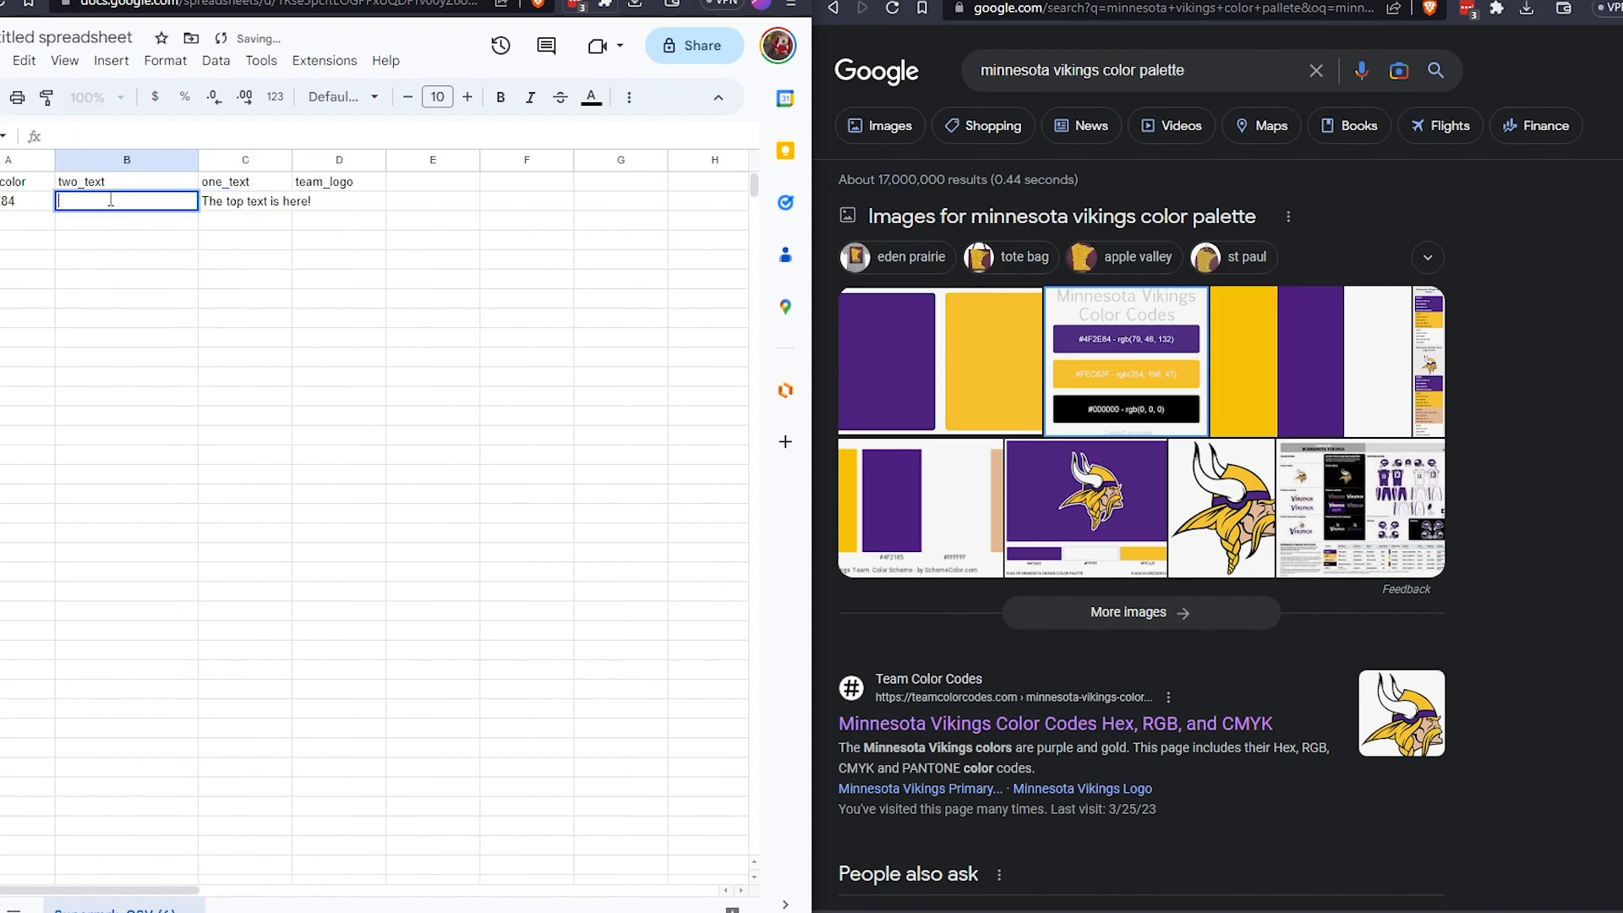
{"action": "type", "text": "The bot"}
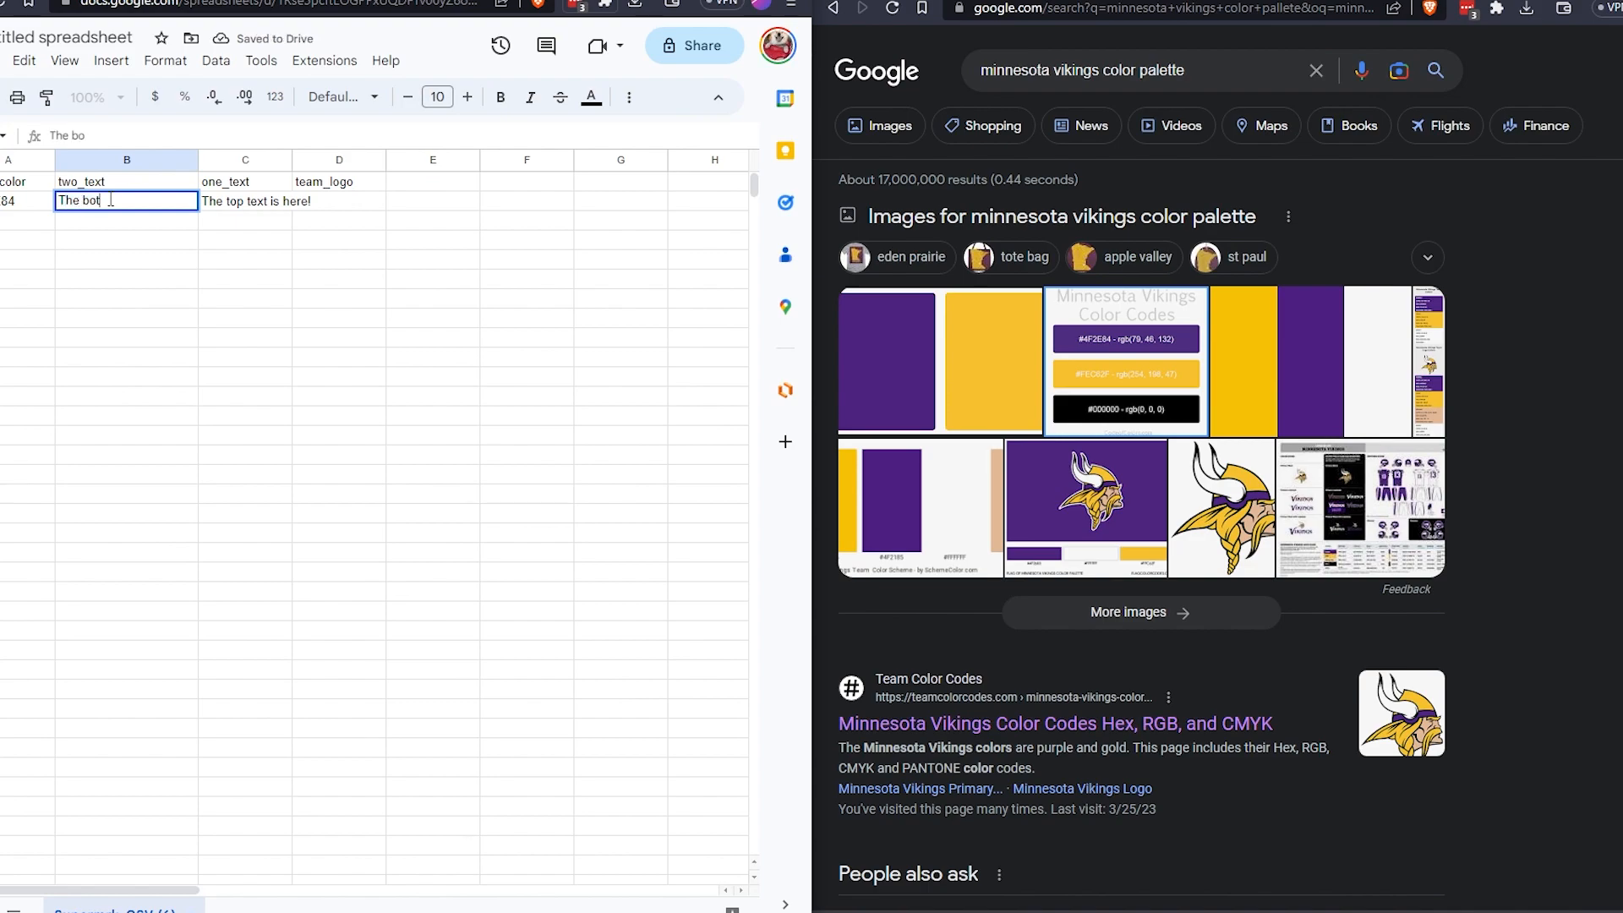
{"action": "type", "text": "tom text is here"}
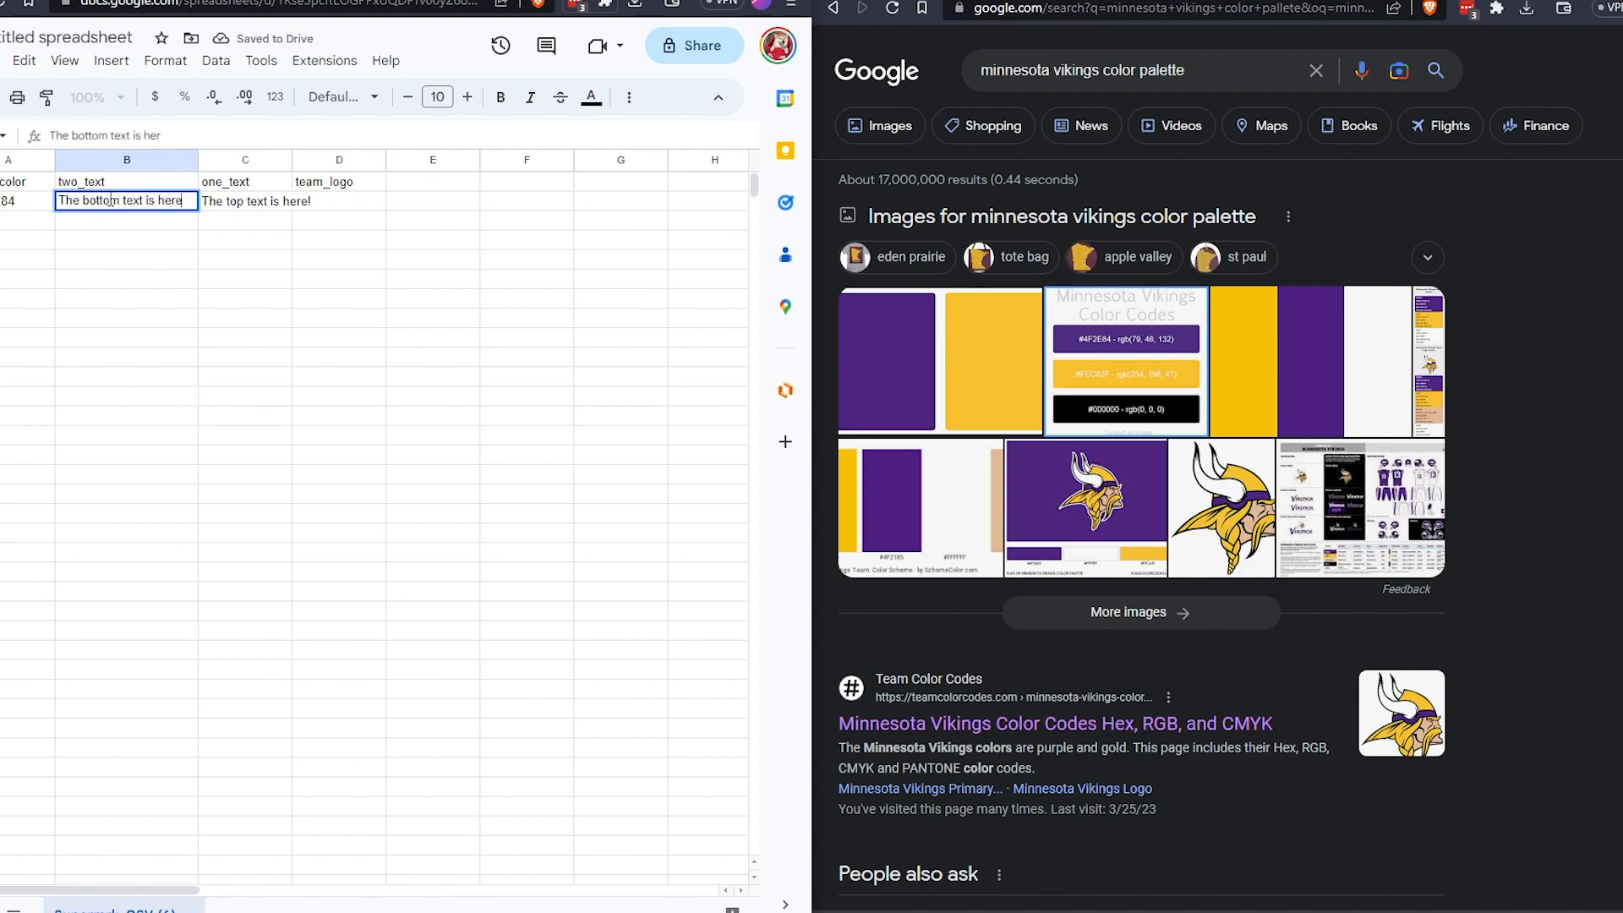
{"action": "type", "text": "!"}
{"action": "double_click", "coordinate": [226, 294]}
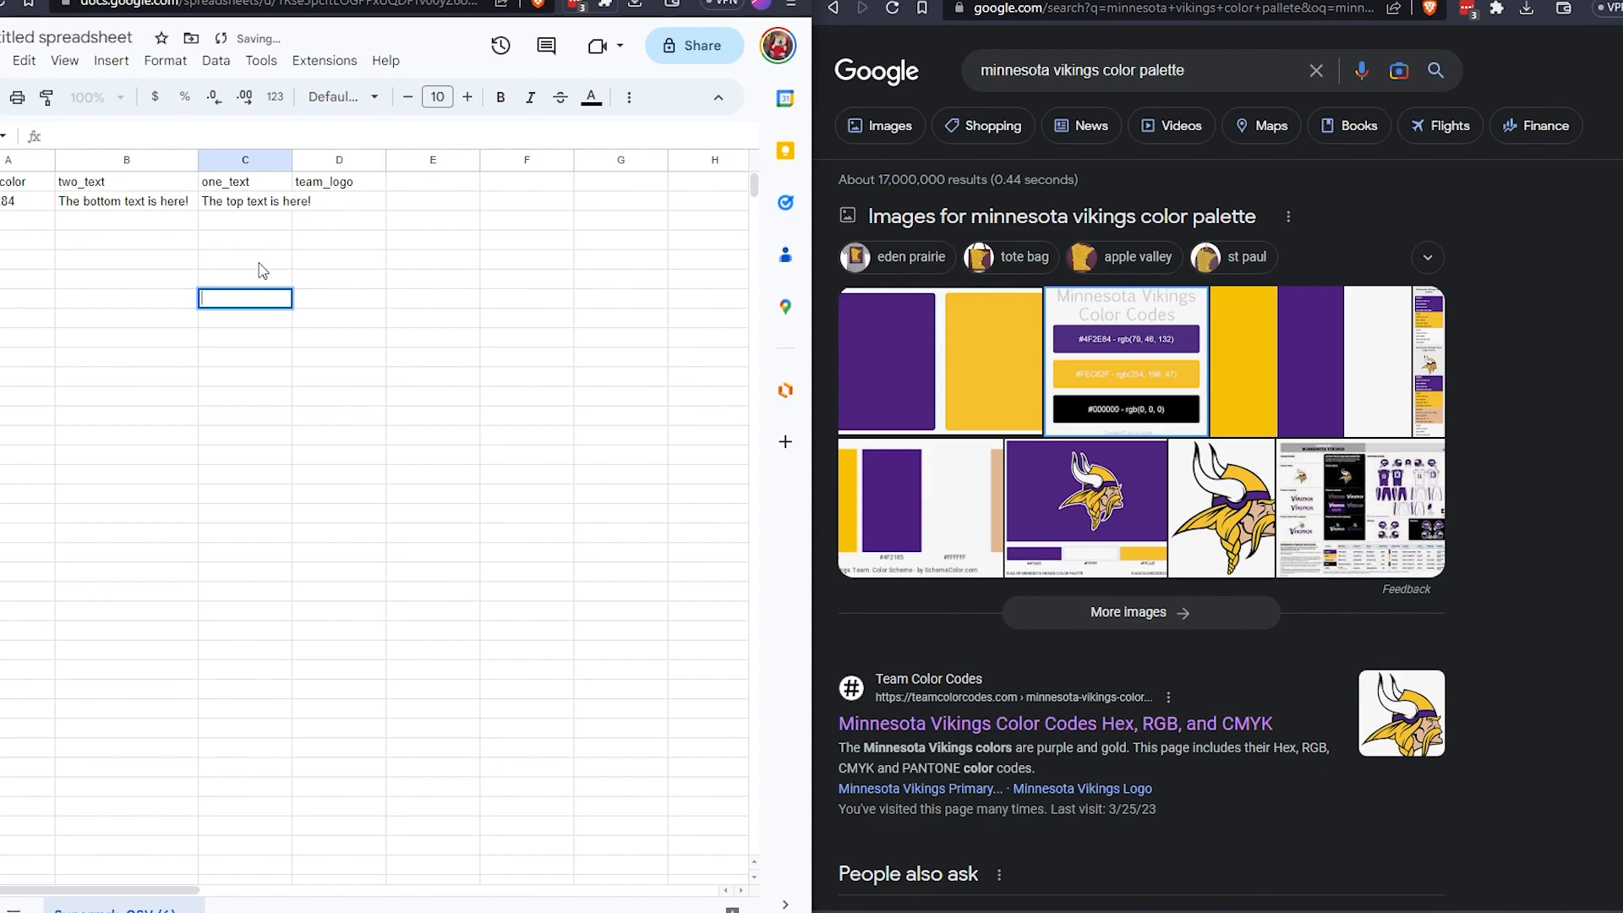
- Change the Google search to "minnesota vikings logo" and show the image results
{"action": "left_click_drag", "start_coordinate": [1103, 70], "coordinate": [1184, 70]}
{"action": "key", "text": "BackSpace"}
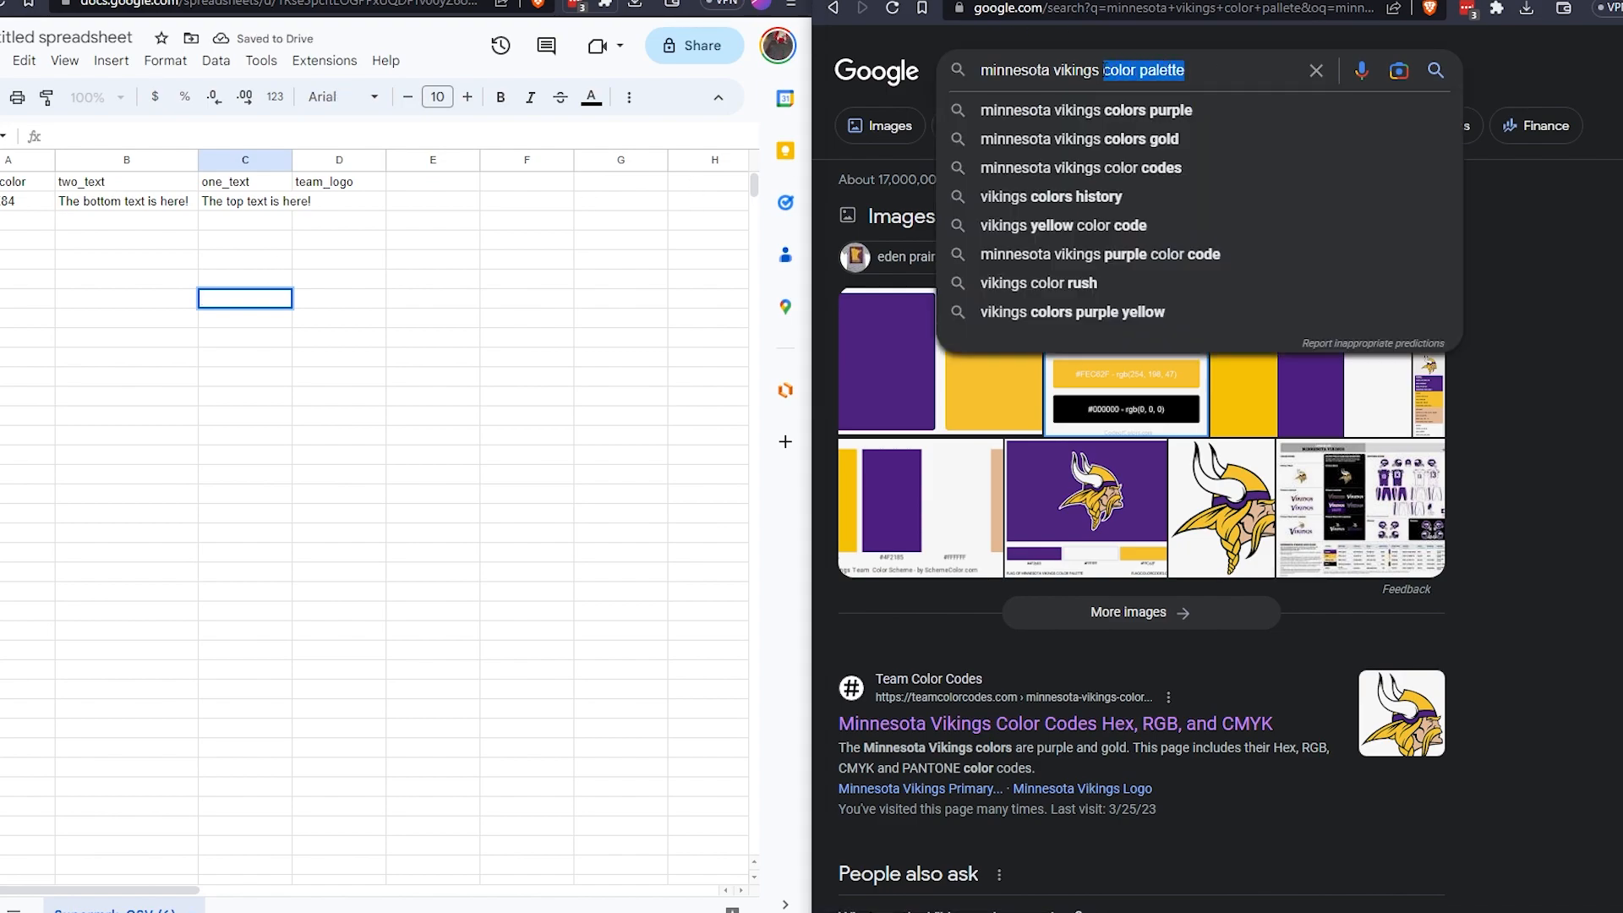
{"action": "type", "text": "logo"}
{"action": "key", "text": "Return"}
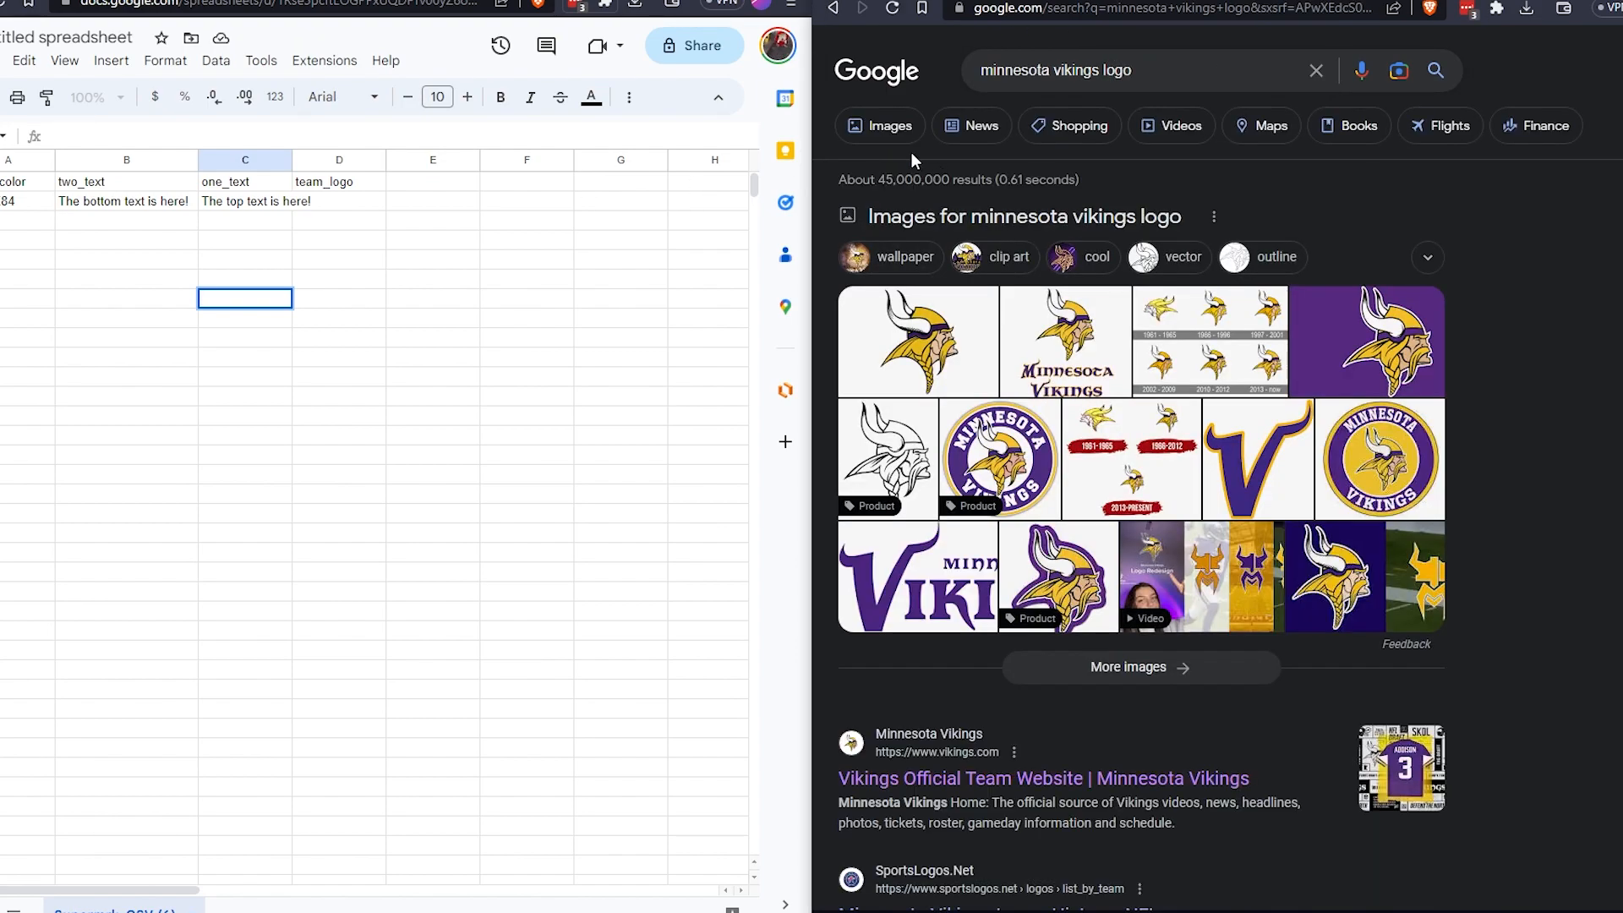
{"action": "left_click", "coordinate": [906, 131]}
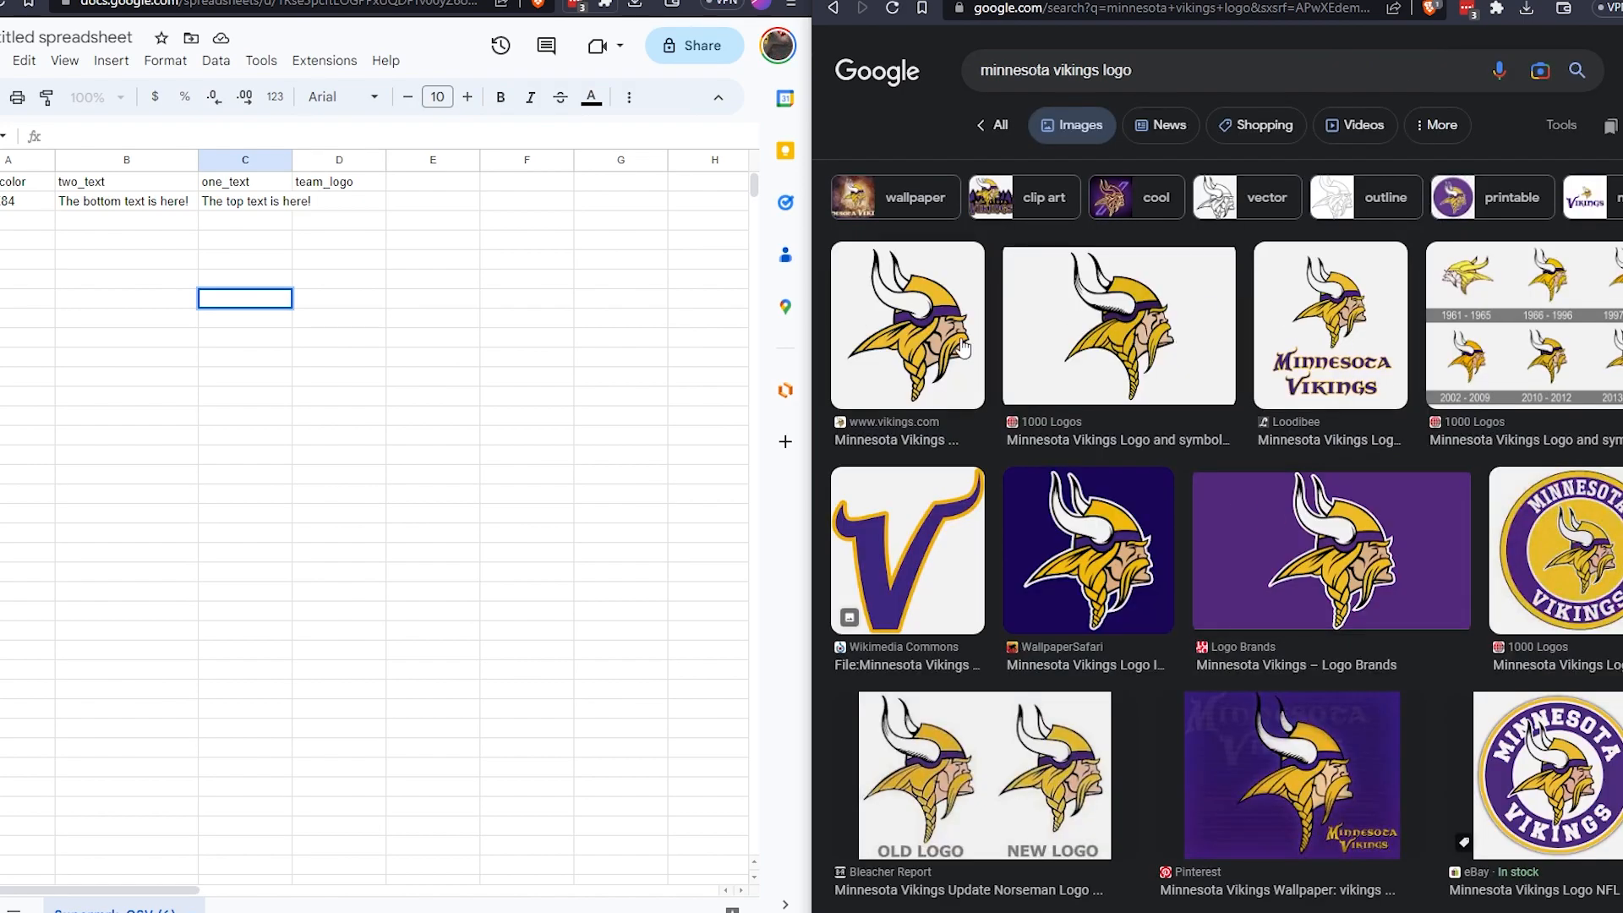
- Save the vikings.com Minnesota Vikings logo to the Downloads folder as MIN (1)
{"action": "left_click", "coordinate": [962, 346]}
{"action": "right_click", "coordinate": [1459, 351]}
{"action": "left_click", "coordinate": [1513, 569]}
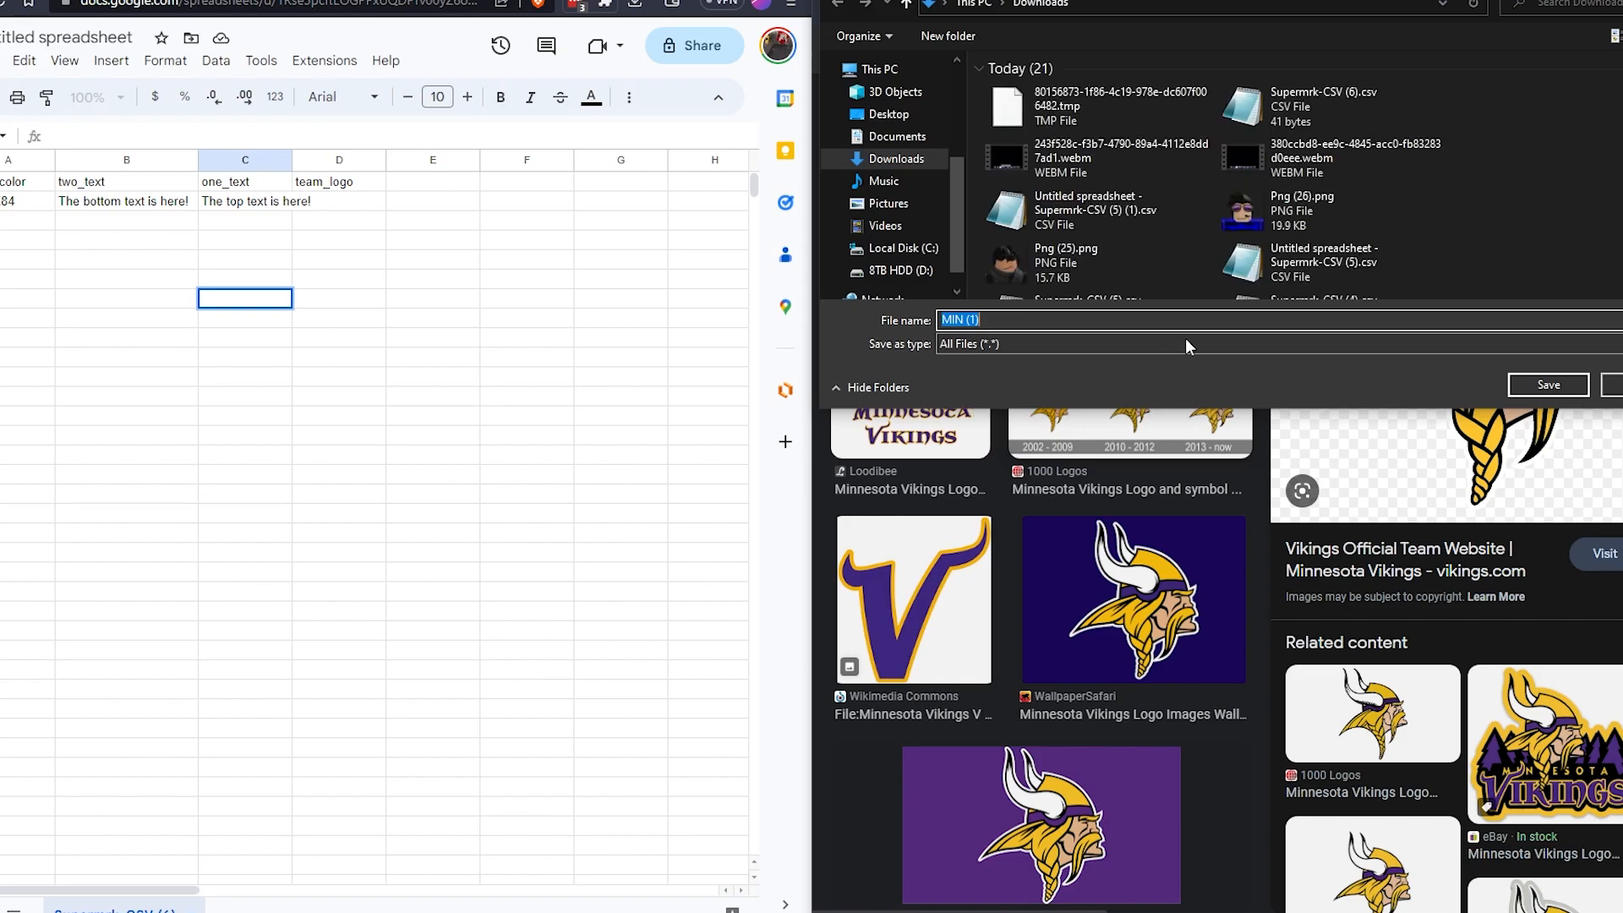
{"action": "left_click", "coordinate": [1549, 385]}
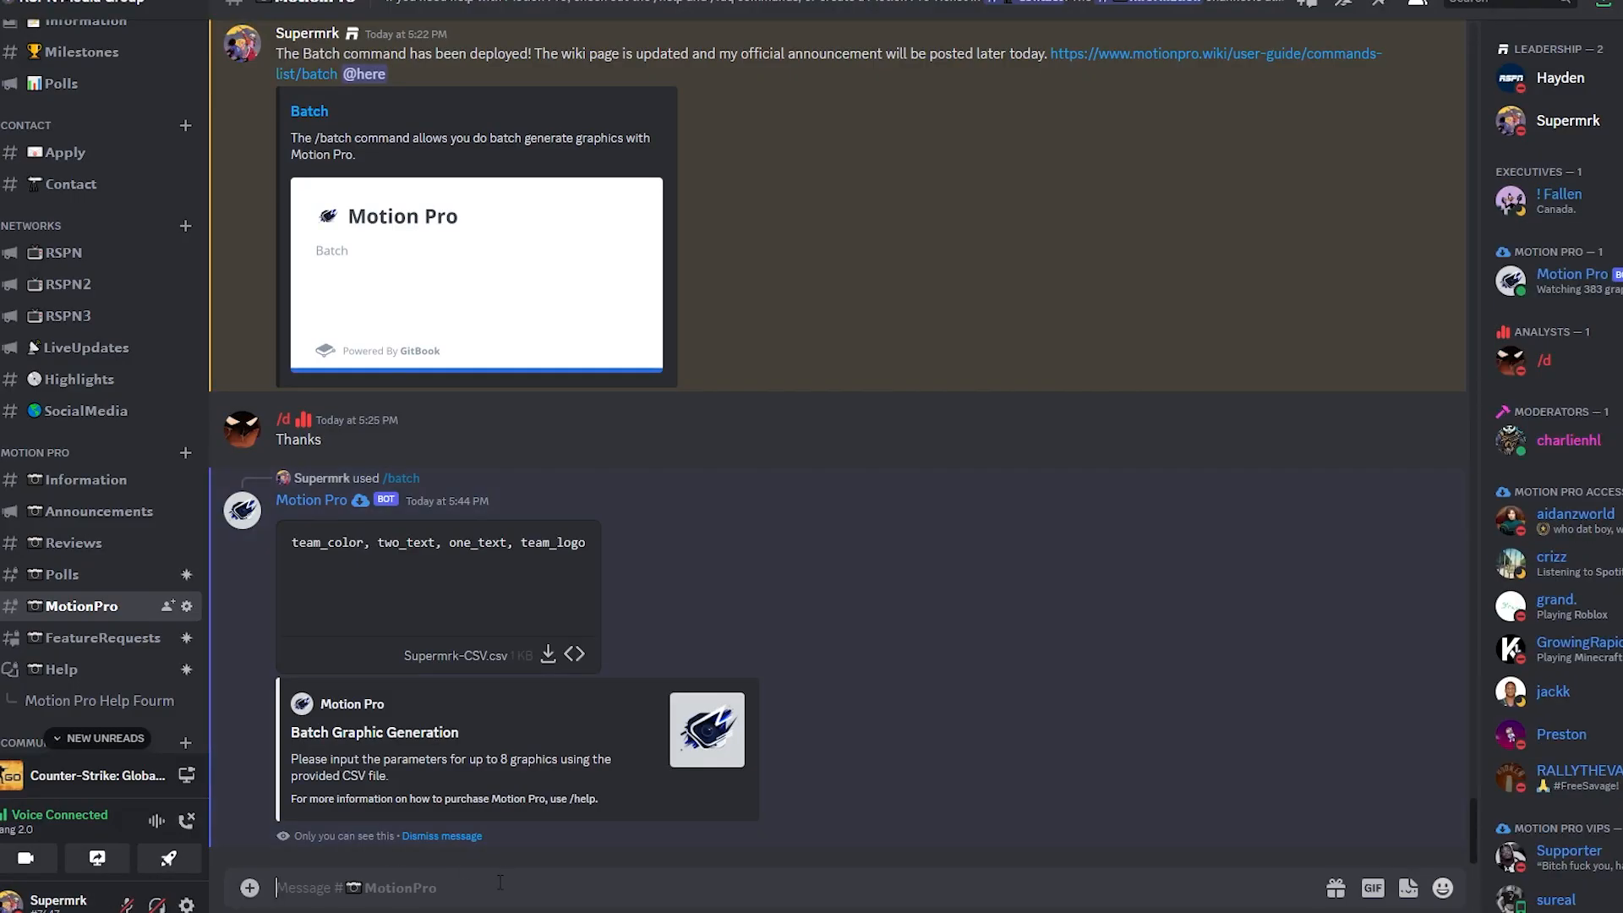
- Try to get a URL for the downloaded logo with the /get-image command in Discord's MotionPro channel
{"action": "type", "text": "/get"}
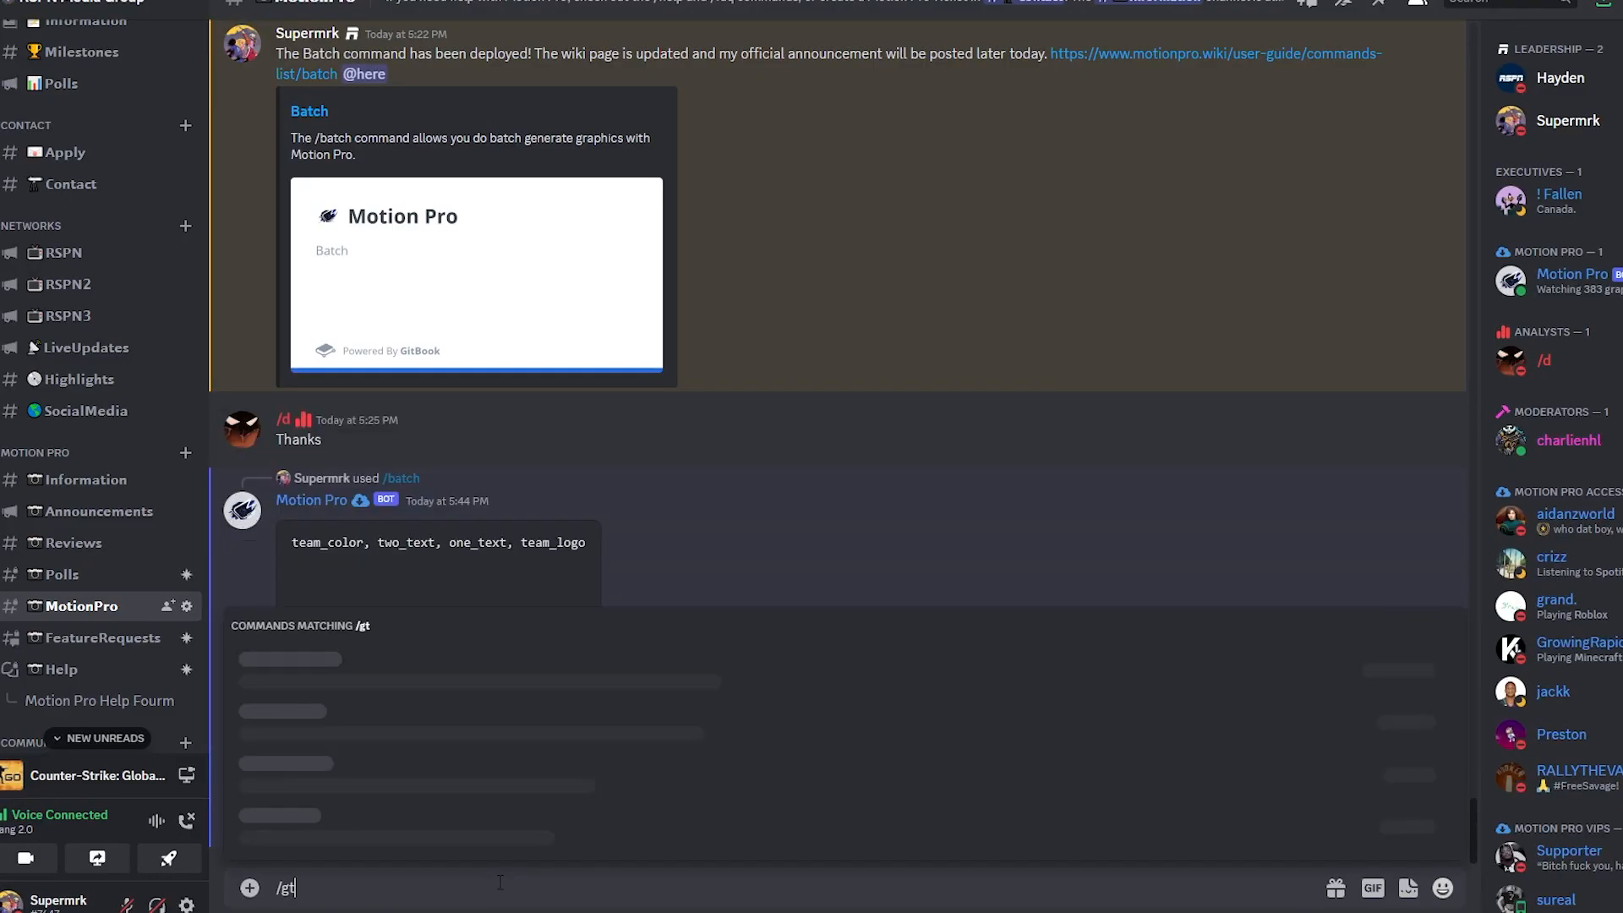
{"action": "left_click", "coordinate": [406, 663]}
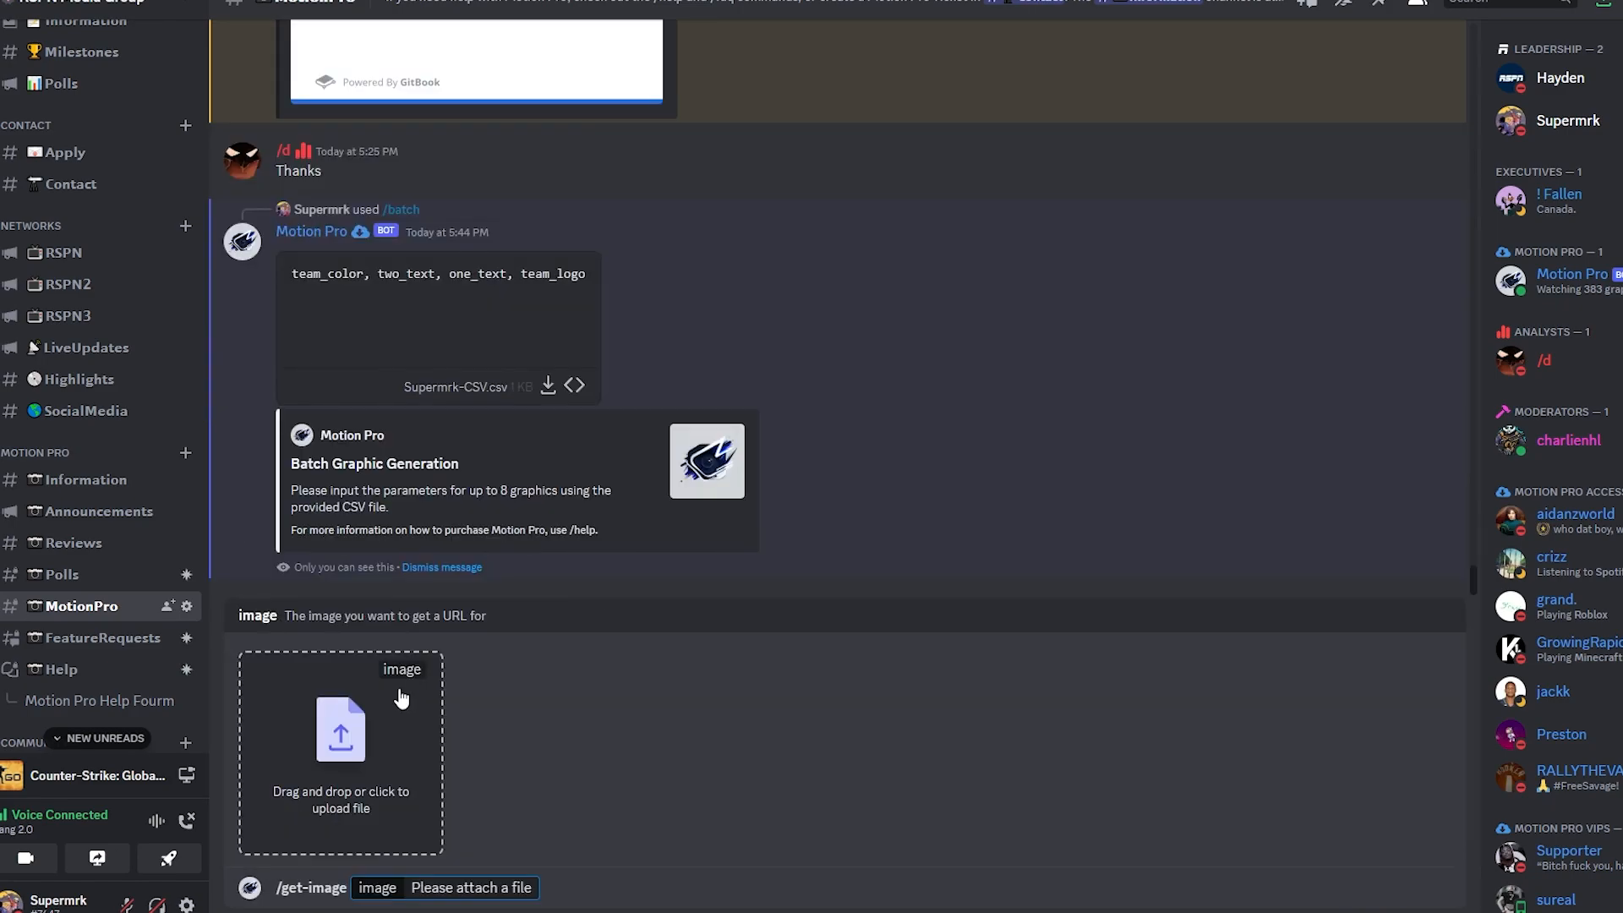
{"action": "left_click", "coordinate": [398, 688]}
{"action": "left_click", "coordinate": [673, 303]}
{"action": "left_click", "coordinate": [1137, 605]}
{"action": "key", "text": "Return"}
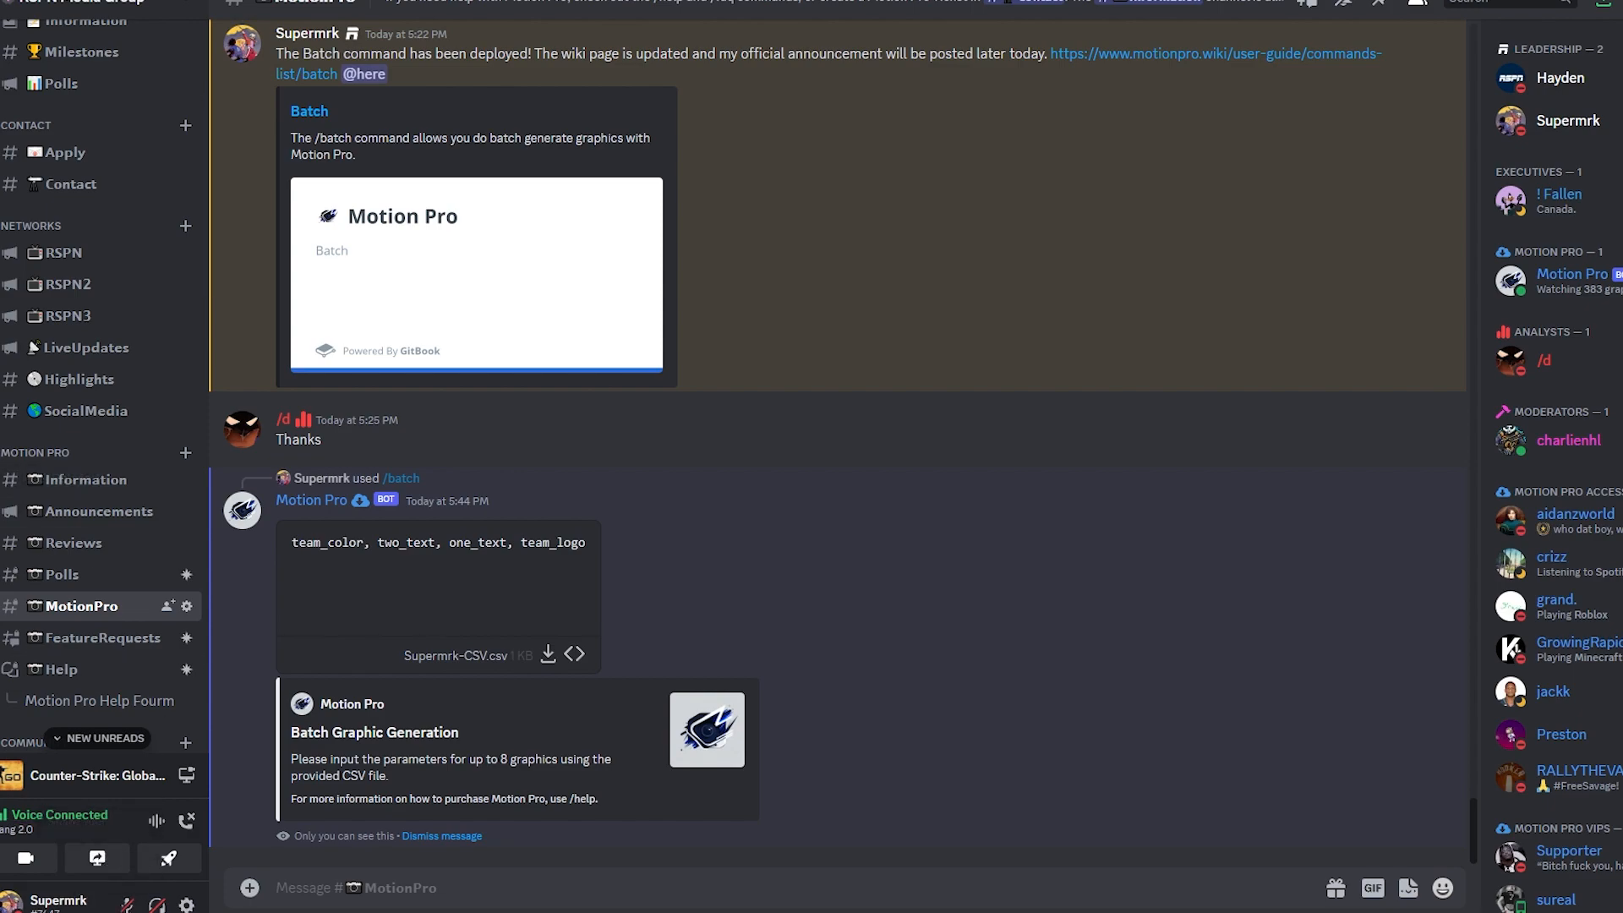
- Save the 1000 Logos version of the Minnesota Vikings logo as Minnesota-Vikings-Logo-1965 (1).png in the Downloads folder
{"action": "mouse_move", "coordinate": [169, 909]}
{"action": "left_click", "coordinate": [503, 879]}
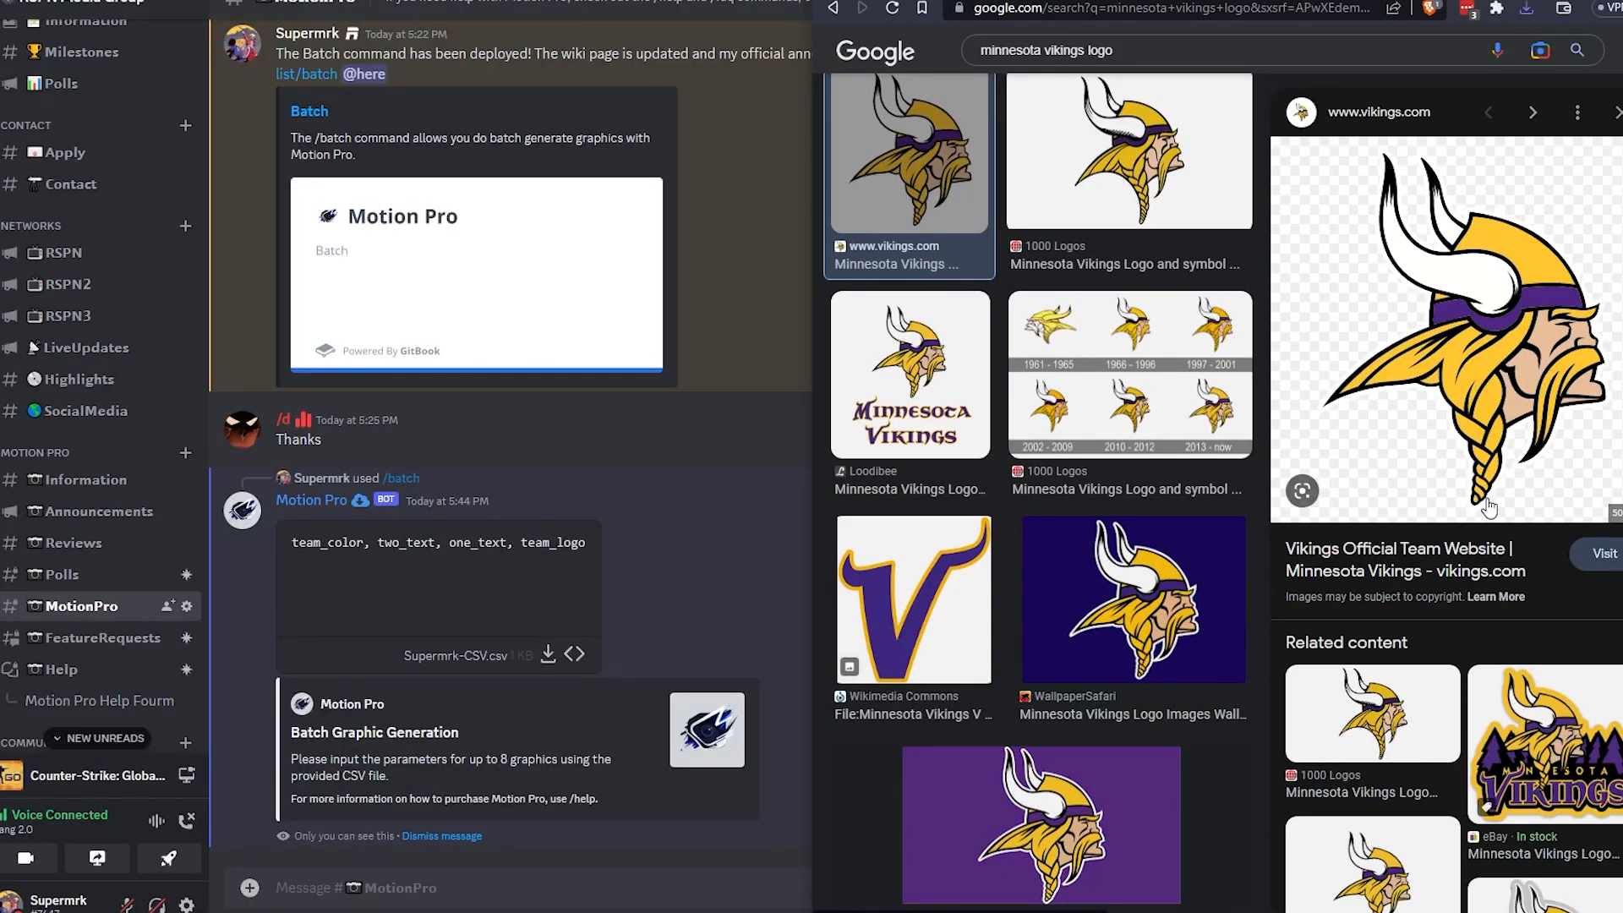
{"action": "scroll", "coordinate": [1369, 439], "scroll_direction": "down", "scroll_amount": 5}
{"action": "scroll", "coordinate": [1370, 427], "scroll_direction": "down", "scroll_amount": 2}
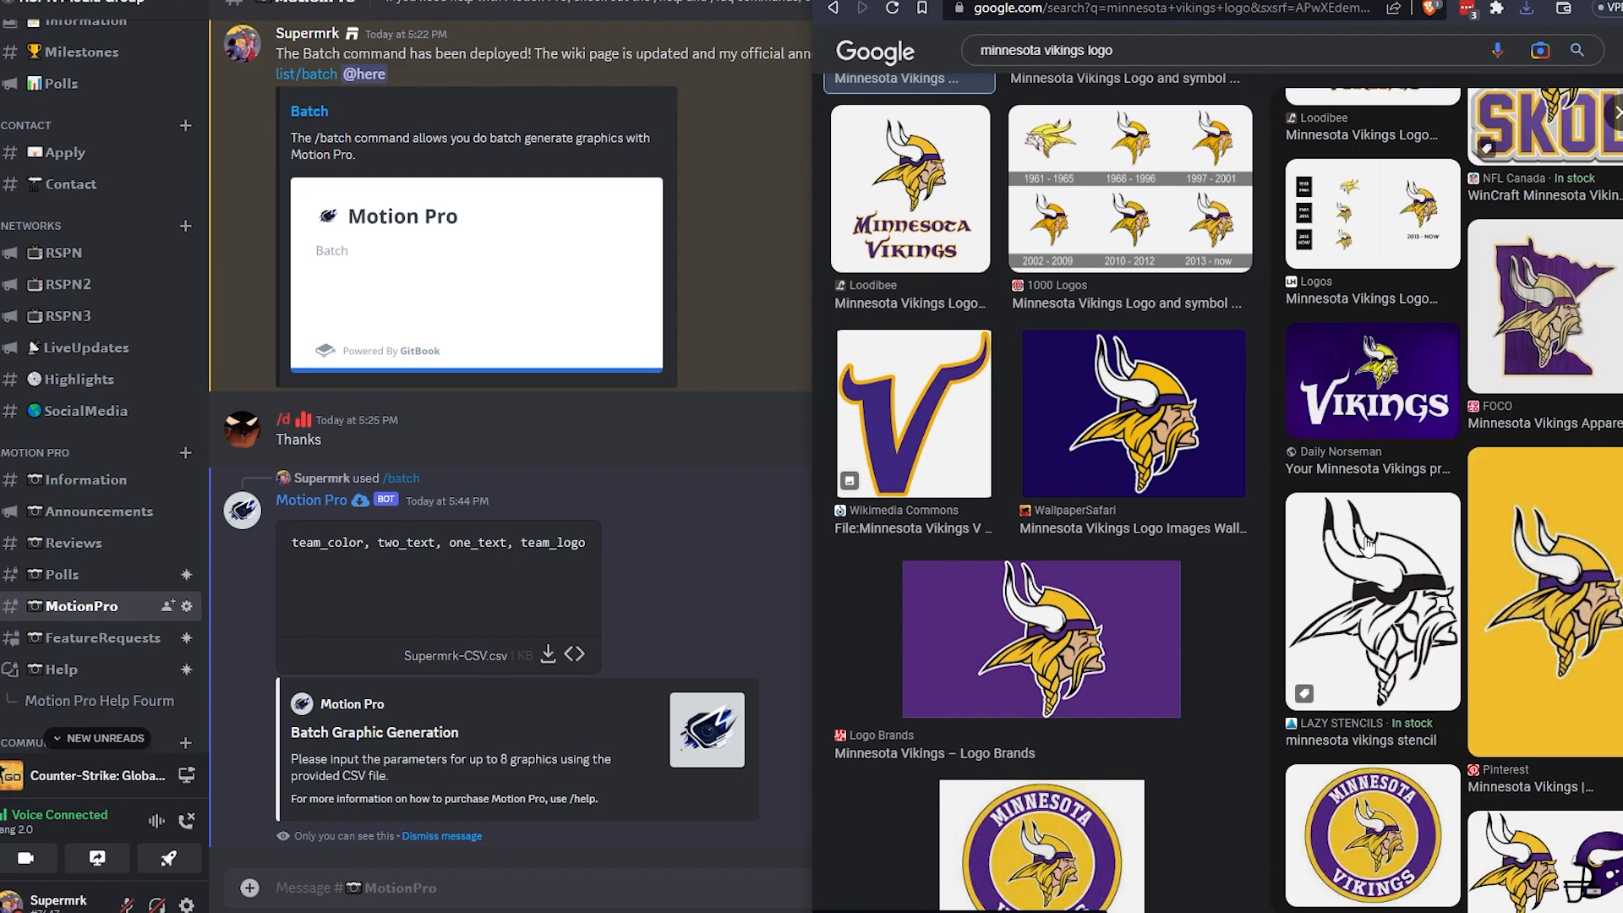
{"action": "left_click", "coordinate": [1353, 337]}
{"action": "right_click", "coordinate": [1495, 243]}
{"action": "left_click", "coordinate": [1520, 522]}
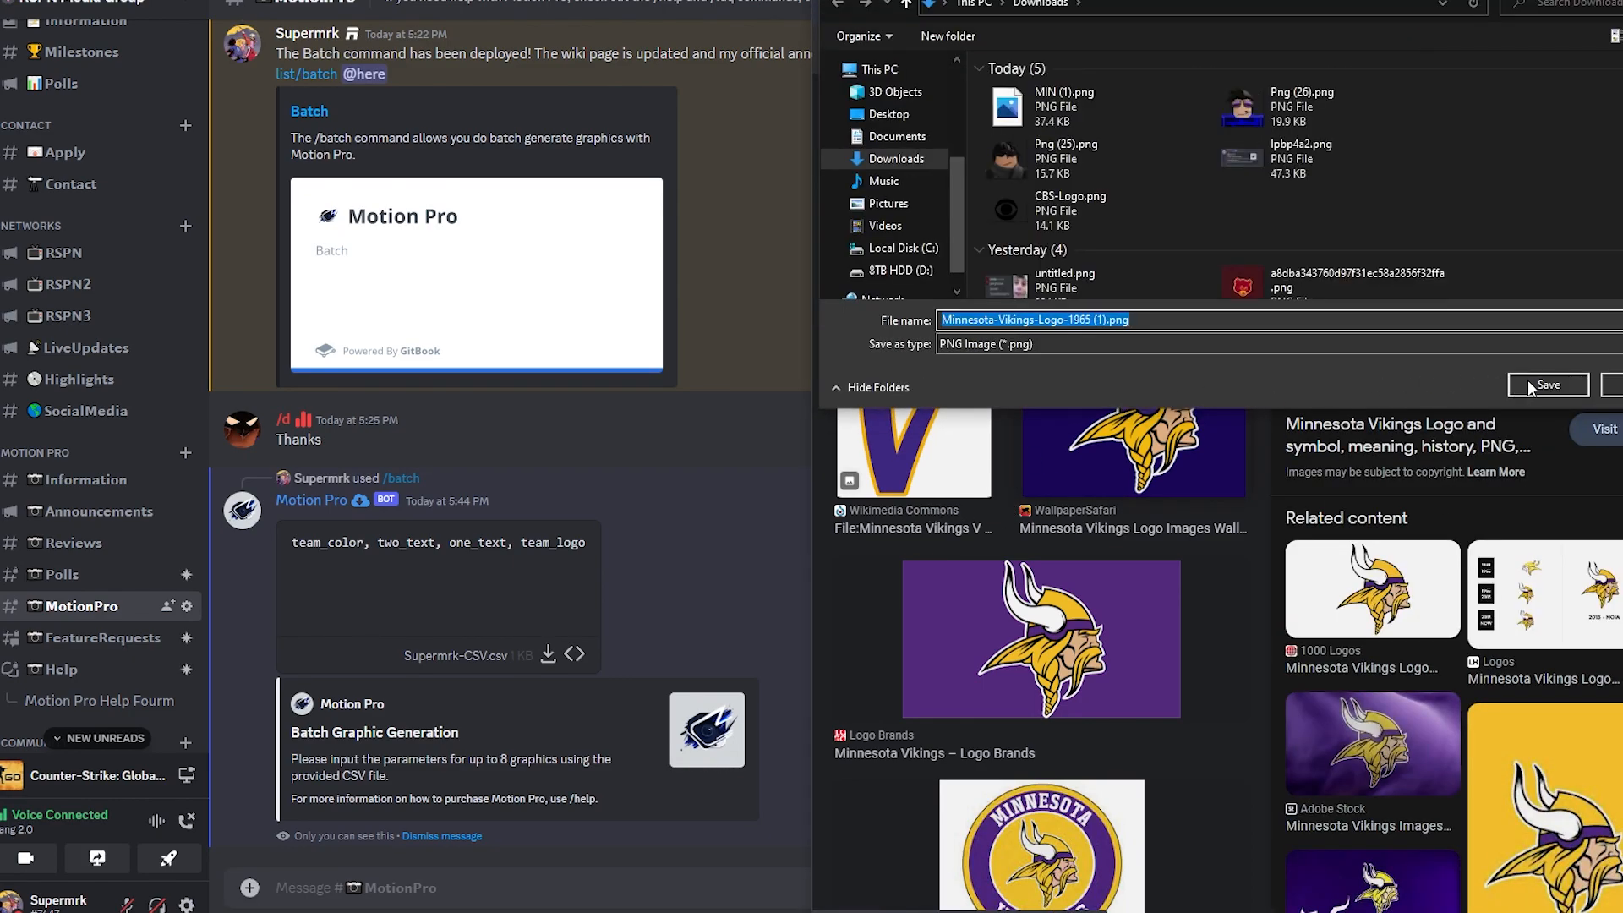
{"action": "left_click", "coordinate": [1503, 380]}
- Upload the new Vikings logo file with the /get-image command in Discord's MotionPro channel and copy the image URL it returns
{"action": "left_click", "coordinate": [630, 744]}
{"action": "type", "text": "/get"}
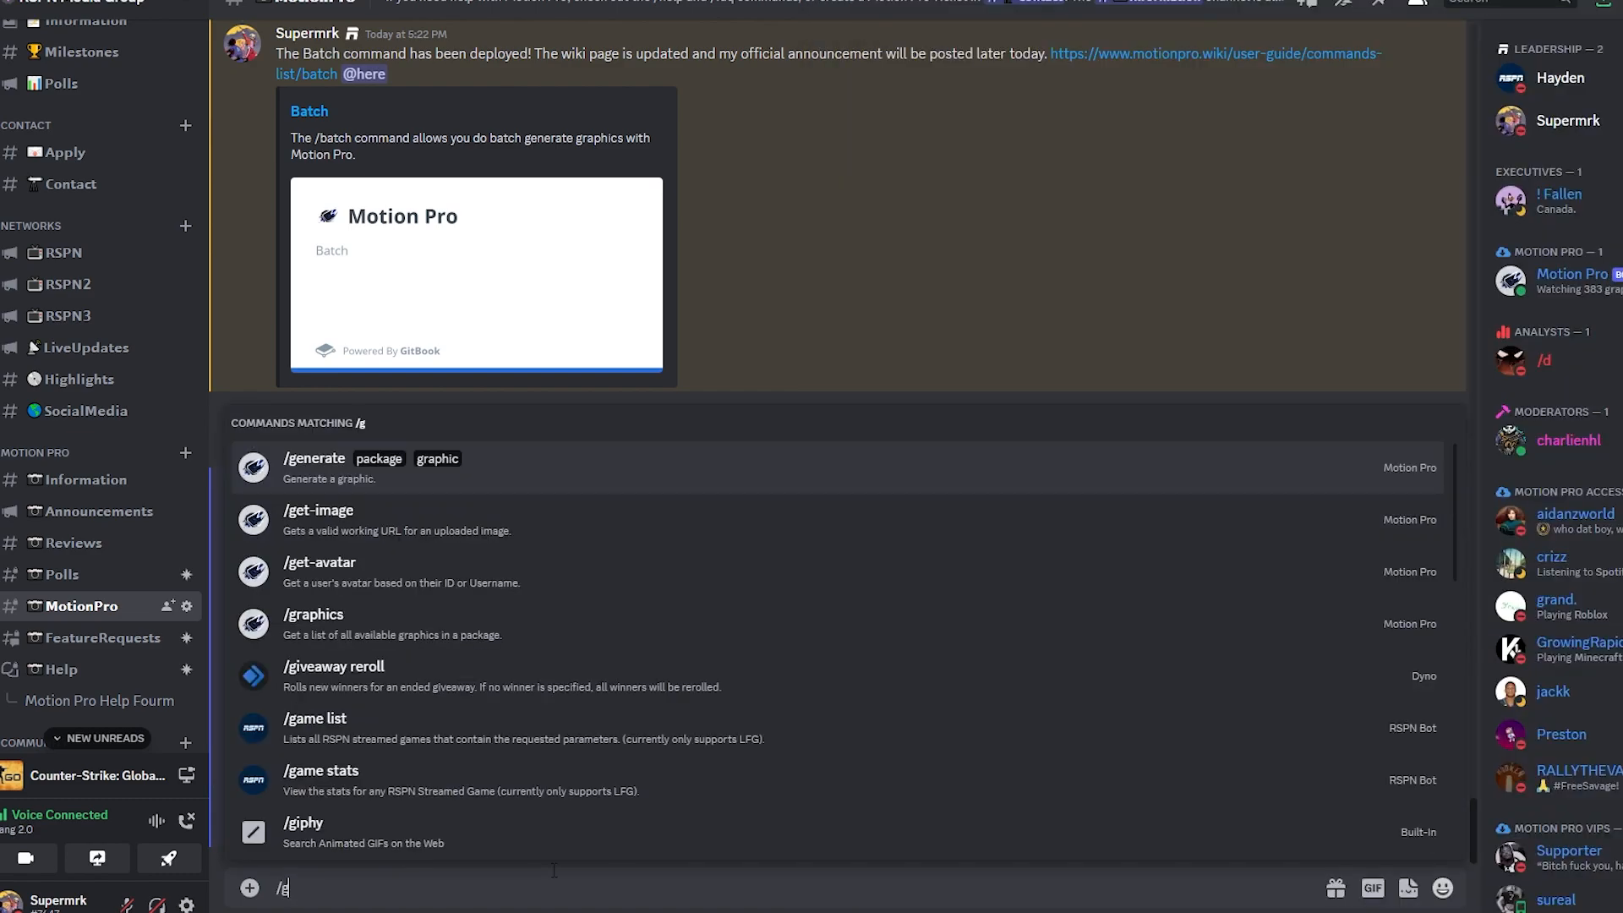
{"action": "key", "text": "Return"}
{"action": "left_click", "coordinate": [428, 753]}
{"action": "left_click", "coordinate": [660, 291]}
{"action": "left_click", "coordinate": [1137, 604]}
{"action": "key", "text": "Return"}
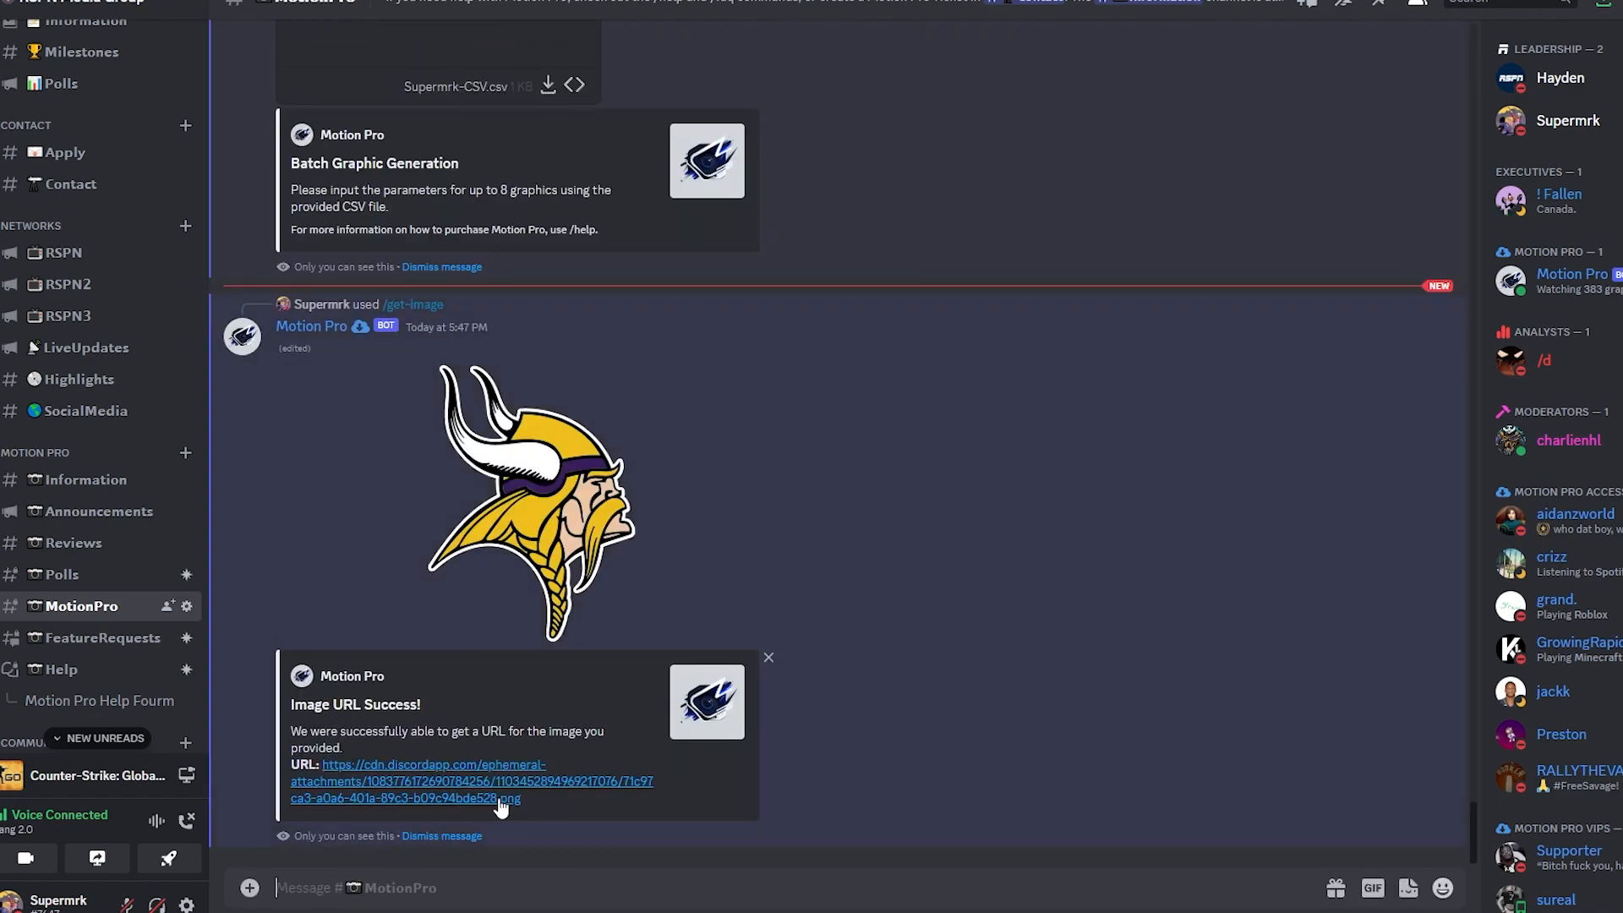
{"action": "right_click", "coordinate": [437, 770]}
{"action": "left_click", "coordinate": [497, 781]}
- Put the copied Vikings logo URL in the first team_logo cell of the Google Sheet and widen the one_text column
{"action": "scroll", "coordinate": [1165, 421], "scroll_direction": "up", "scroll_amount": 6}
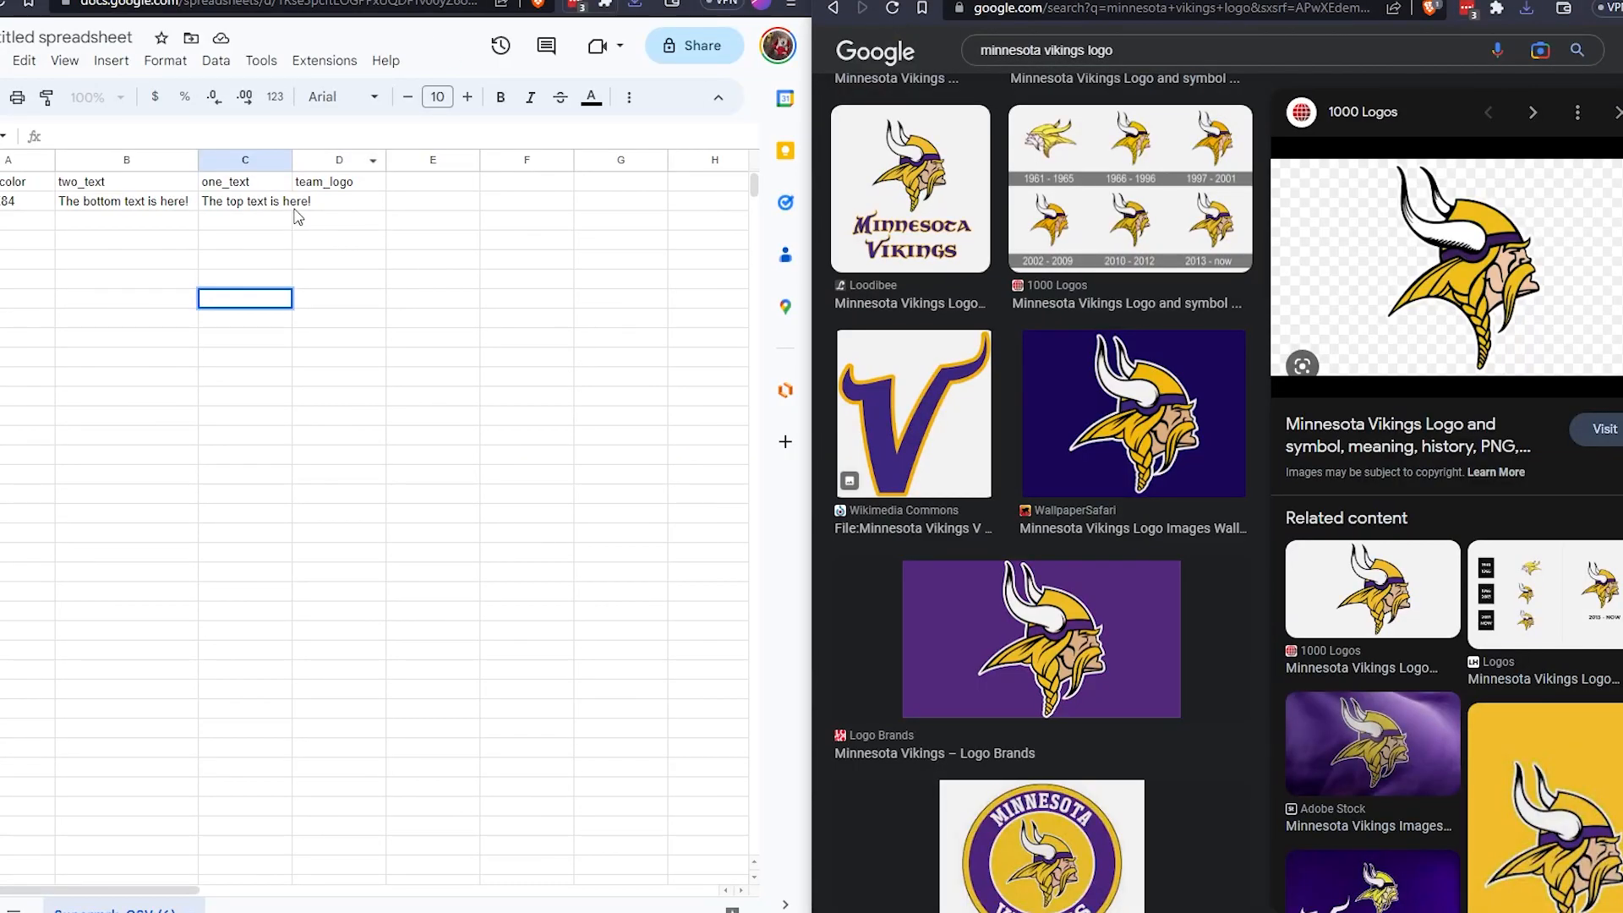
{"action": "double_click", "coordinate": [330, 213]}
{"action": "key", "text": "ctrl+v"}
{"action": "left_click", "coordinate": [428, 339]}
{"action": "left_click_drag", "start_coordinate": [292, 159], "coordinate": [373, 160]}
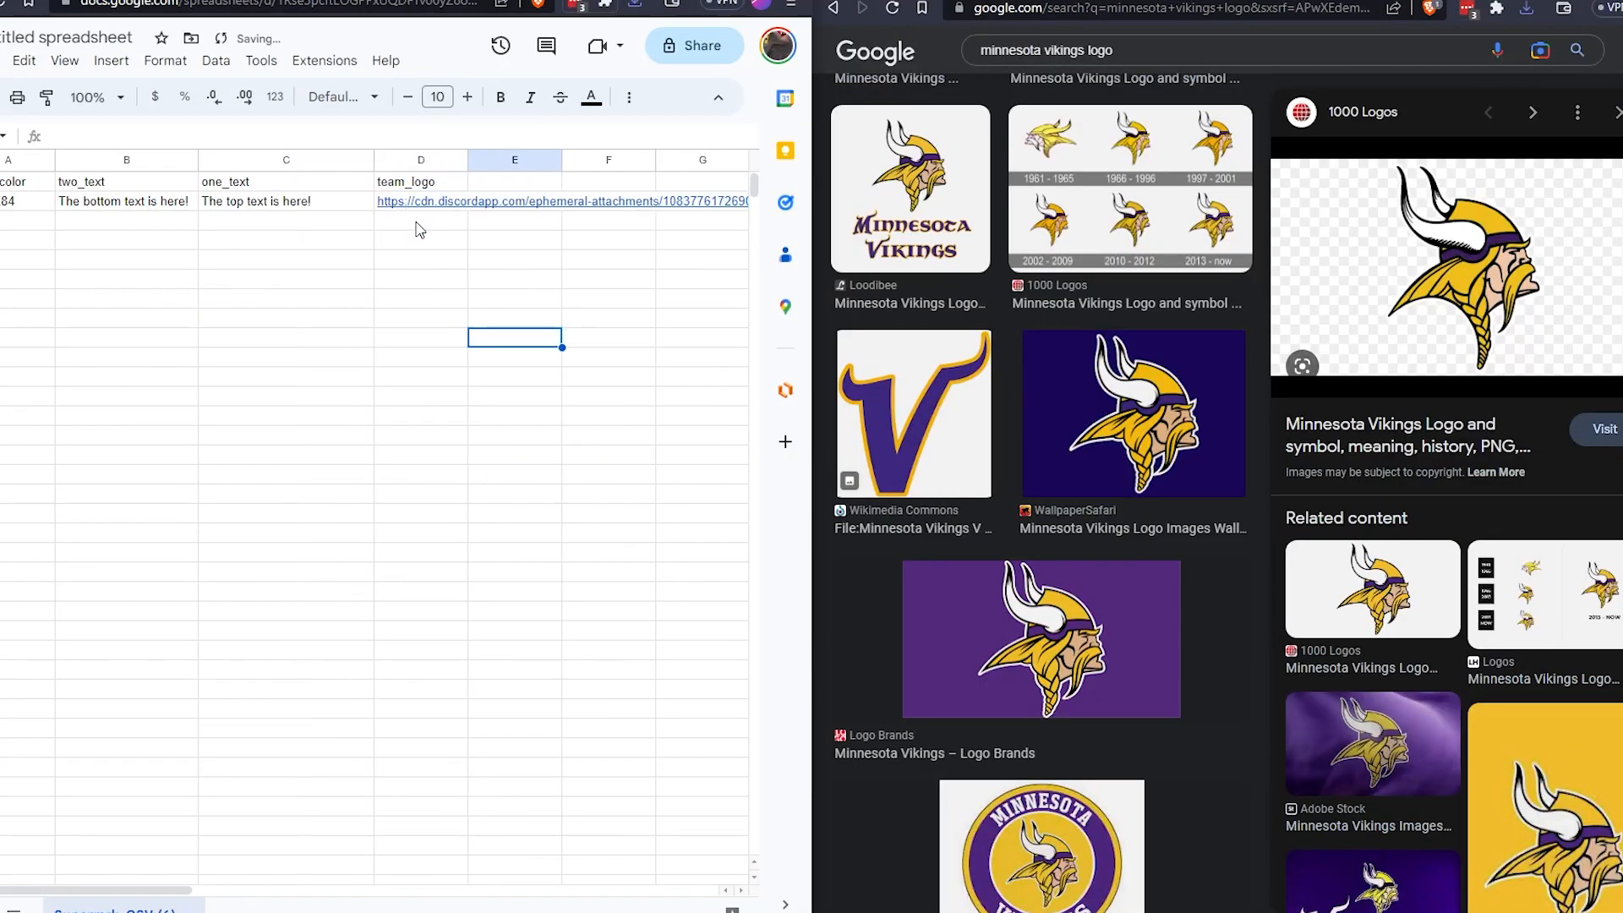
- Duplicate the first data row, from team_color through team_logo, into the row below it
{"action": "left_click", "coordinate": [4, 203]}
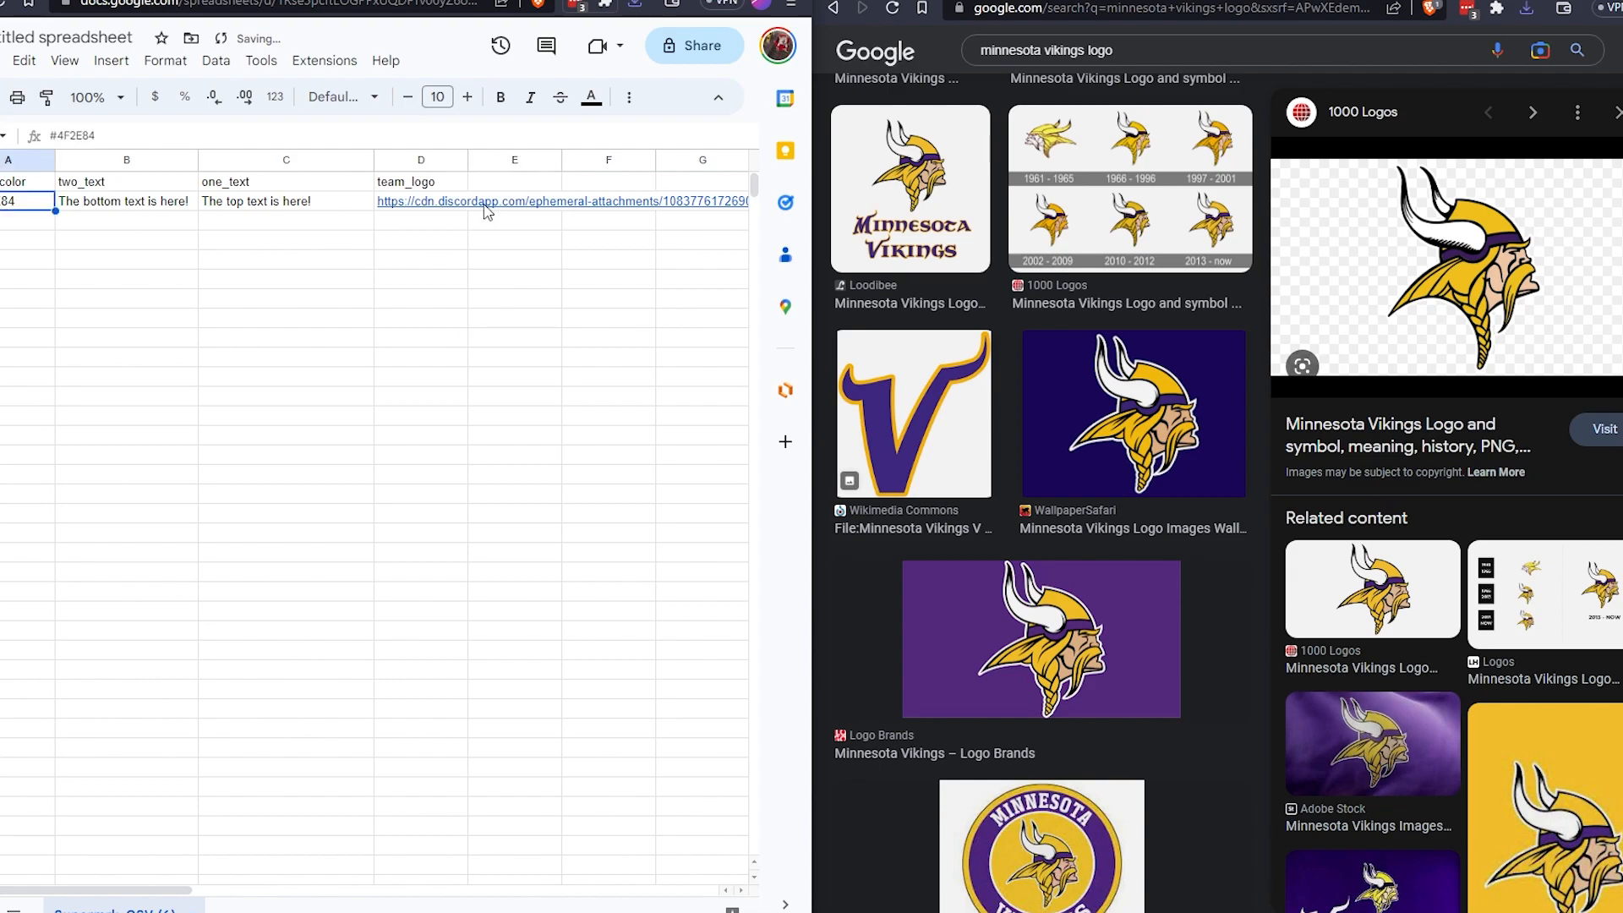
{"action": "left_click", "coordinate": [436, 203], "text": "shift"}
{"action": "key", "text": "ctrl+c"}
{"action": "left_click", "coordinate": [17, 225]}
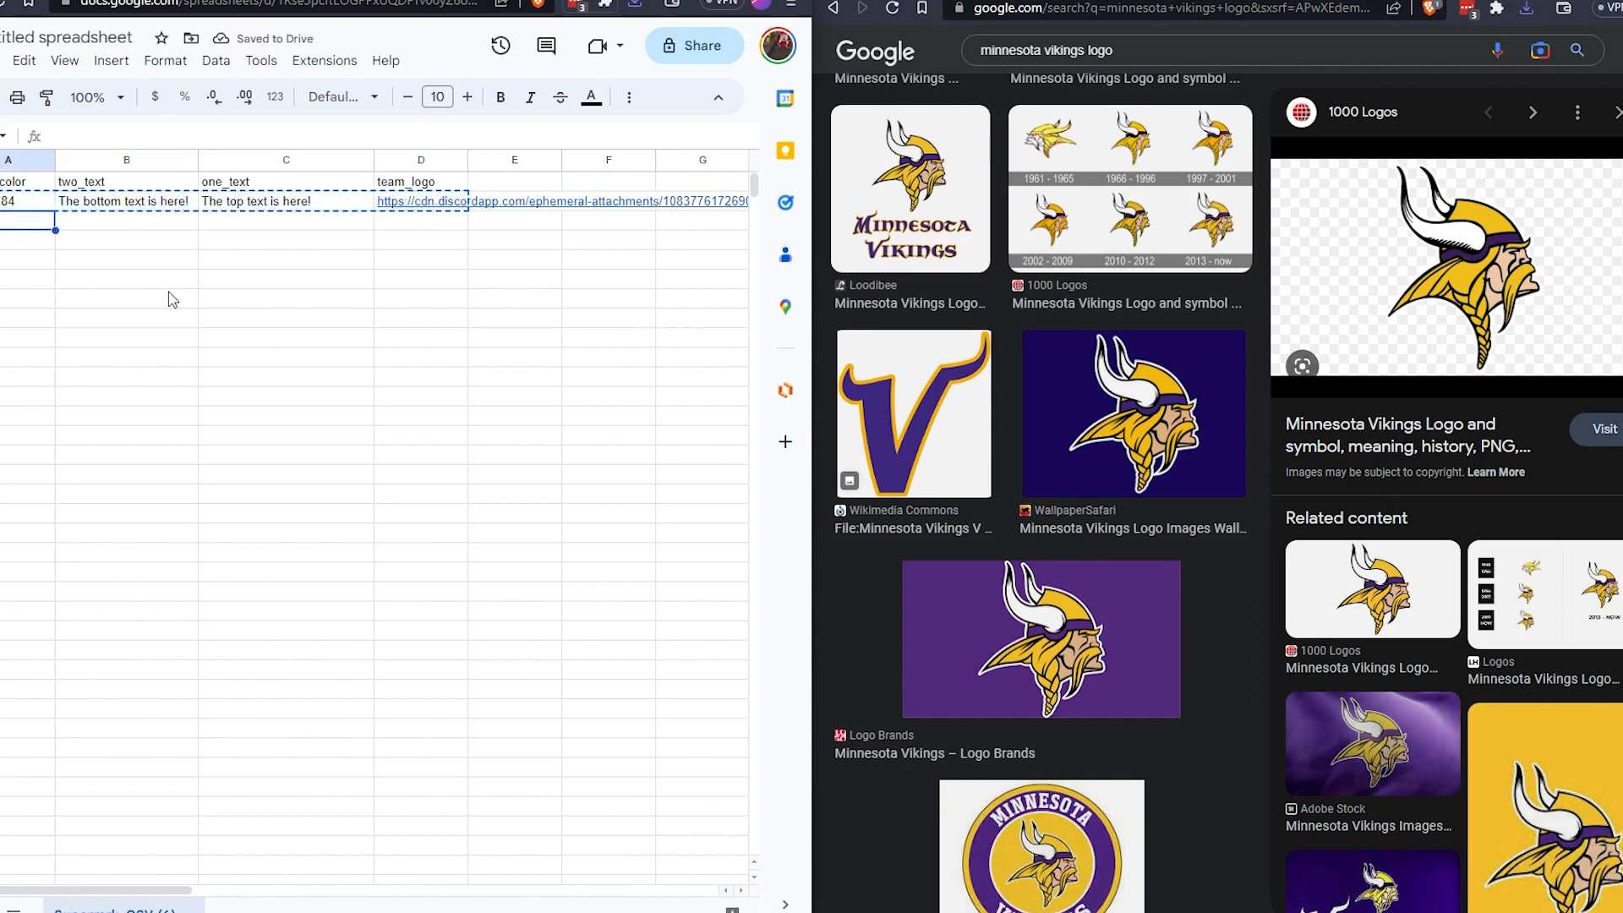
{"action": "key", "text": "ctrl+v"}
{"action": "left_click", "coordinate": [262, 359]}
- In the second data row, change two_text to "Text row 2" and one_text to "Text row 1"
{"action": "left_click", "coordinate": [38, 215]}
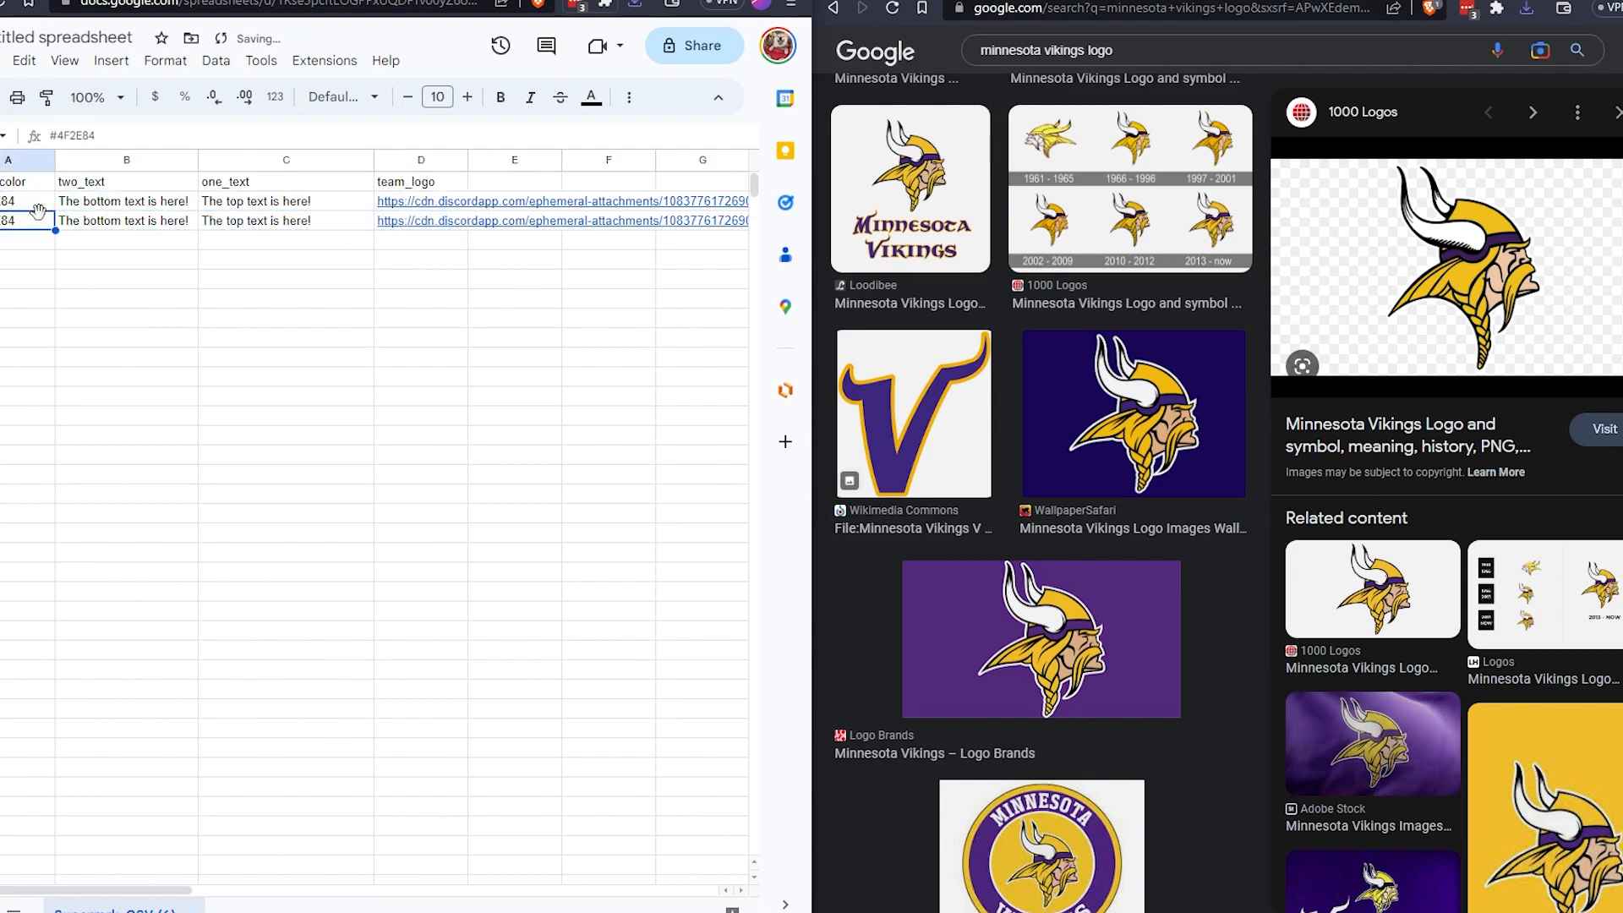
{"action": "double_click", "coordinate": [104, 221]}
{"action": "key", "text": "ctrl+a"}
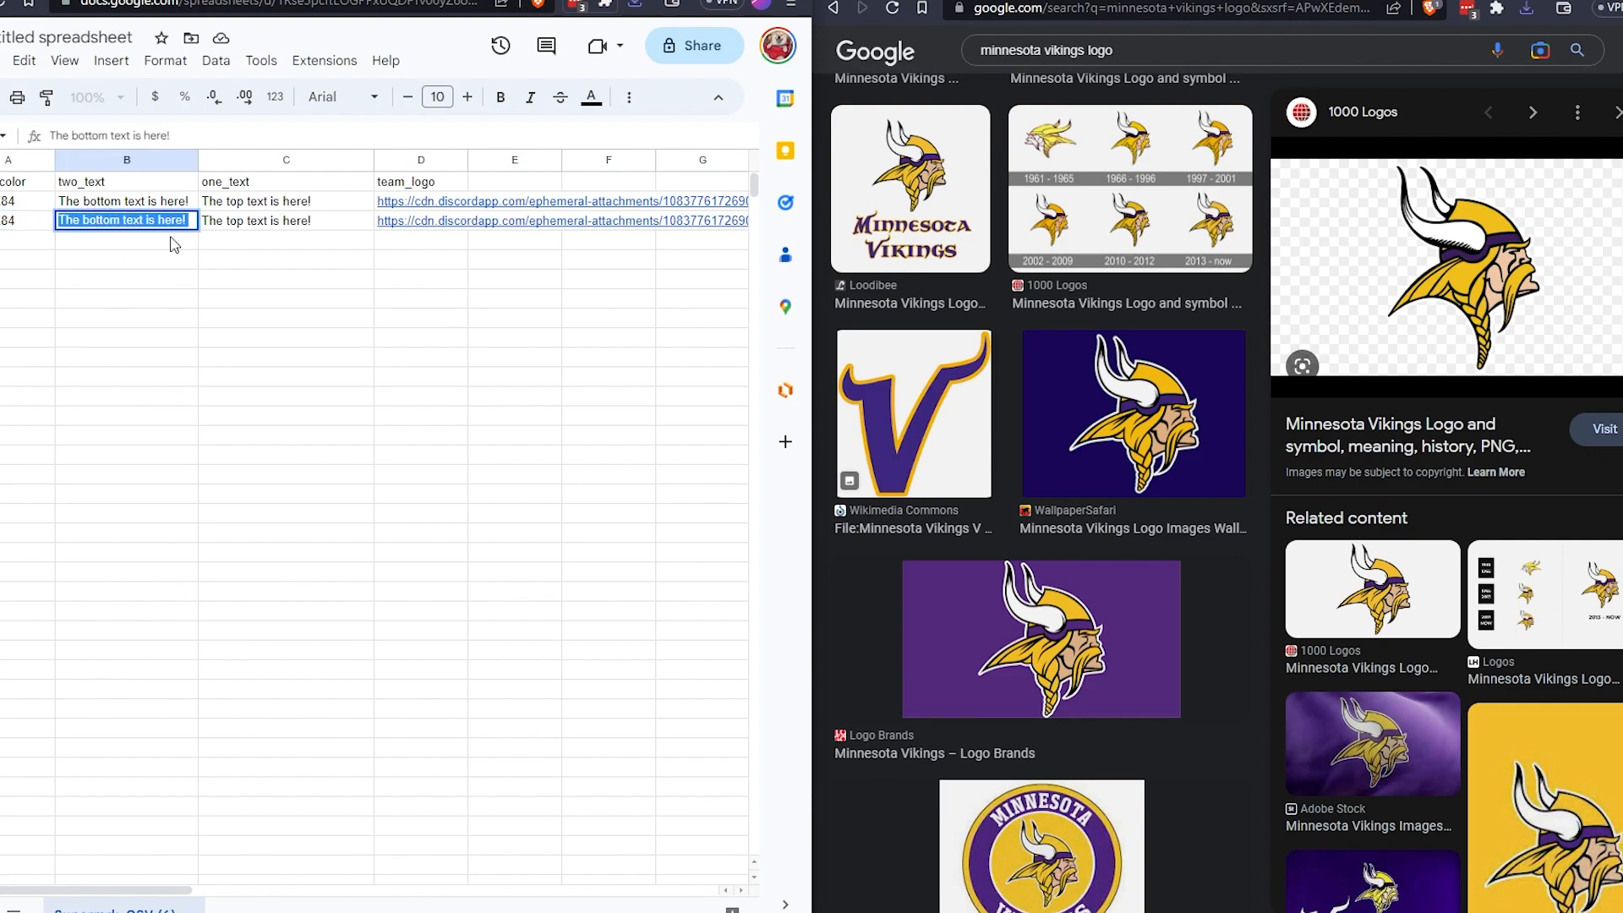
{"action": "key", "text": "BackSpace"}
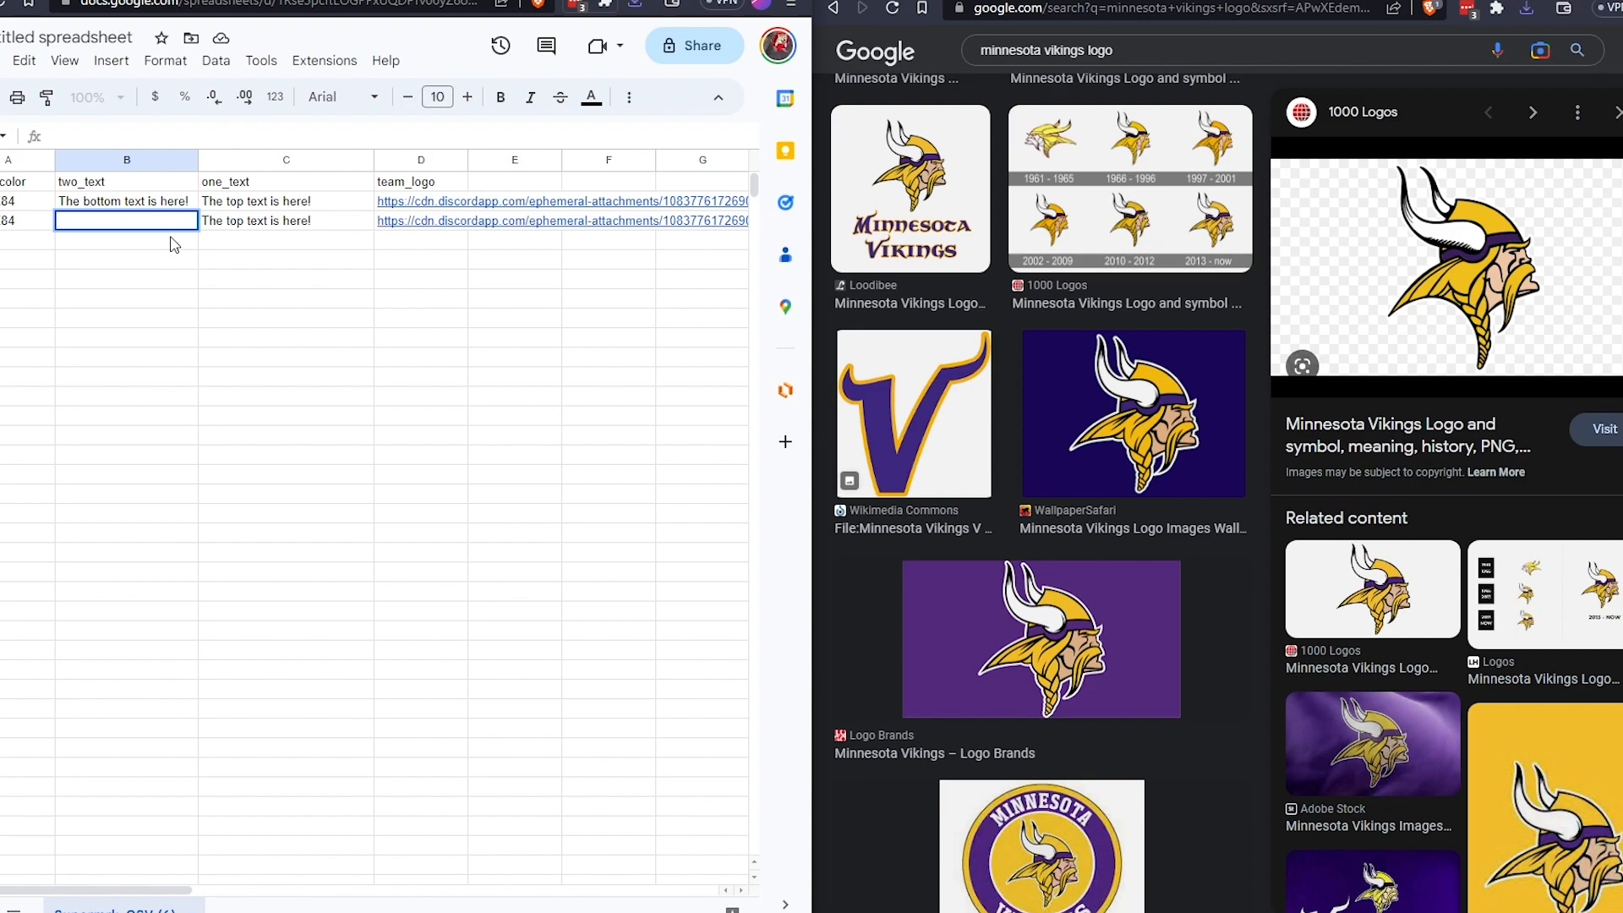
{"action": "left_click", "coordinate": [237, 222]}
{"action": "key", "text": "BackSpace"}
{"action": "type", "text": "Text row 1"}
{"action": "left_click", "coordinate": [281, 251]}
- Copy the second data row, from team_color through team_logo, into the third data row
{"action": "left_click", "coordinate": [26, 220]}
{"action": "left_click", "coordinate": [420, 223], "text": "shift"}
{"action": "key", "text": "ctrl+c"}
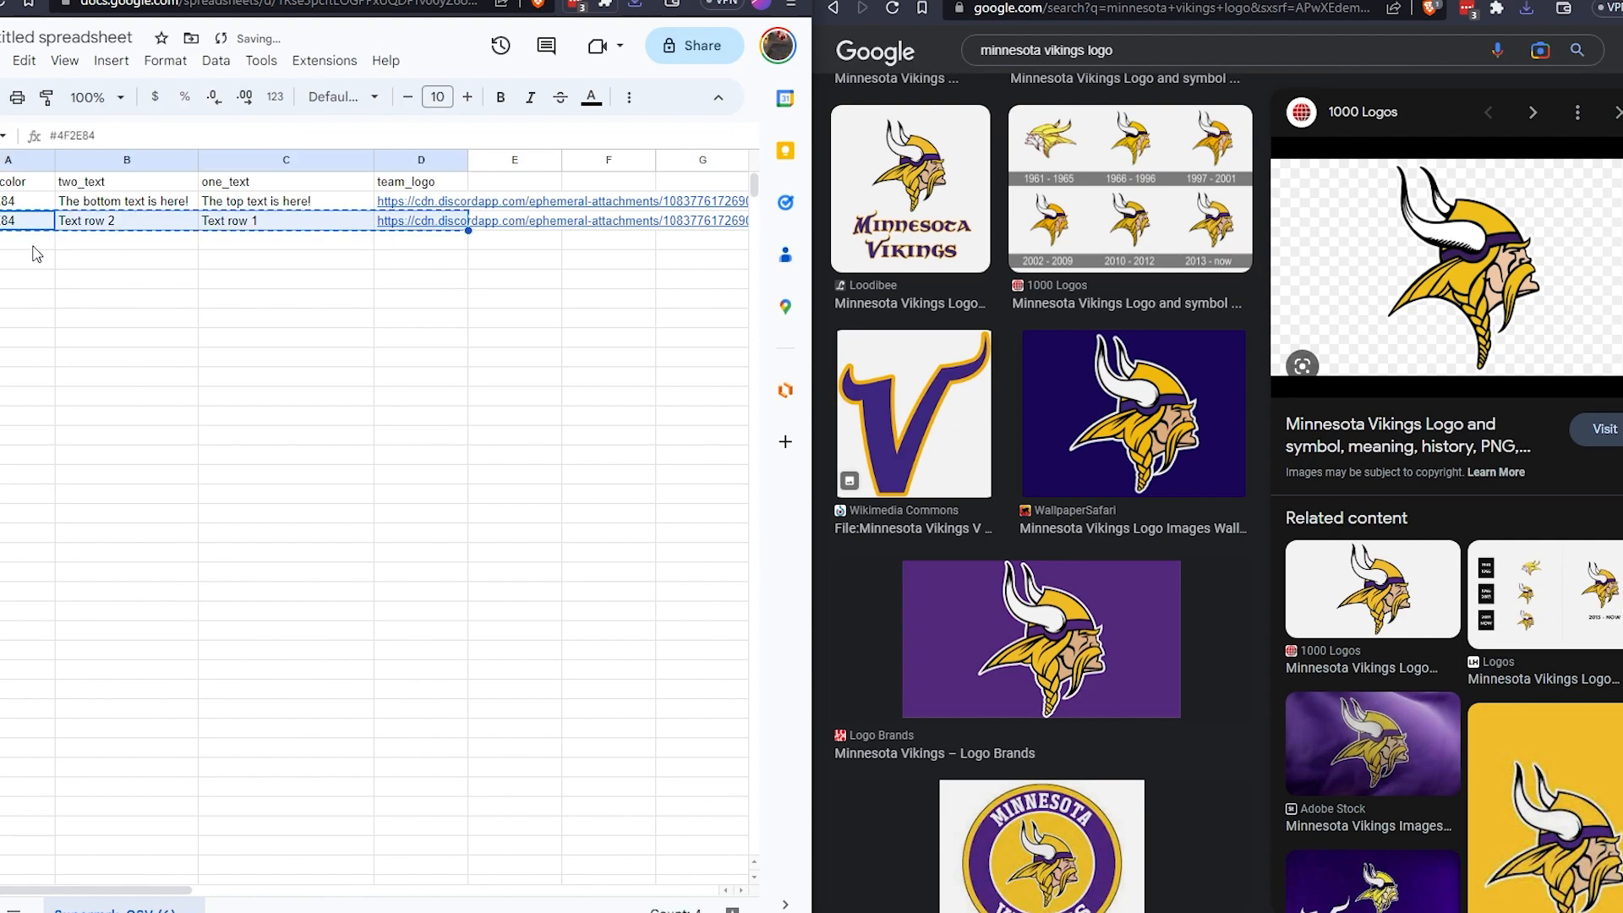
{"action": "left_click", "coordinate": [46, 244]}
{"action": "key", "text": "ctrl+v"}
{"action": "left_click", "coordinate": [401, 380]}
- Search Google for "cheifs logo NFL" and save the first Kansas City Chiefs image result as Kansas-City-Chiefs-logo.png
{"action": "left_click", "coordinate": [1057, 17]}
{"action": "type", "text": "che"}
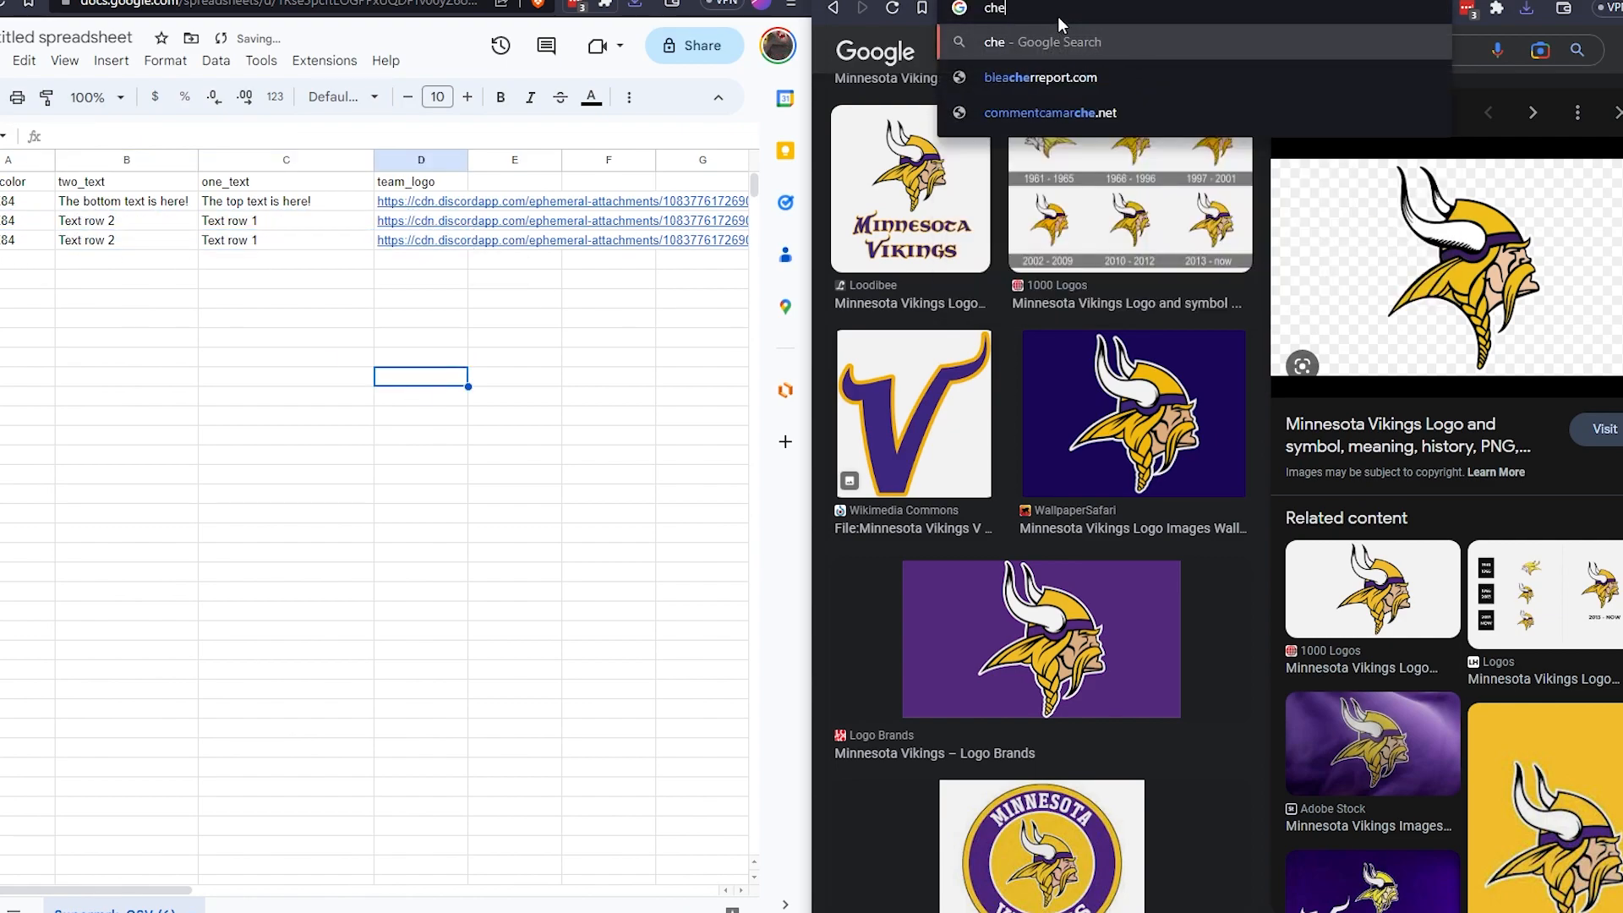
{"action": "type", "text": "ifs "}
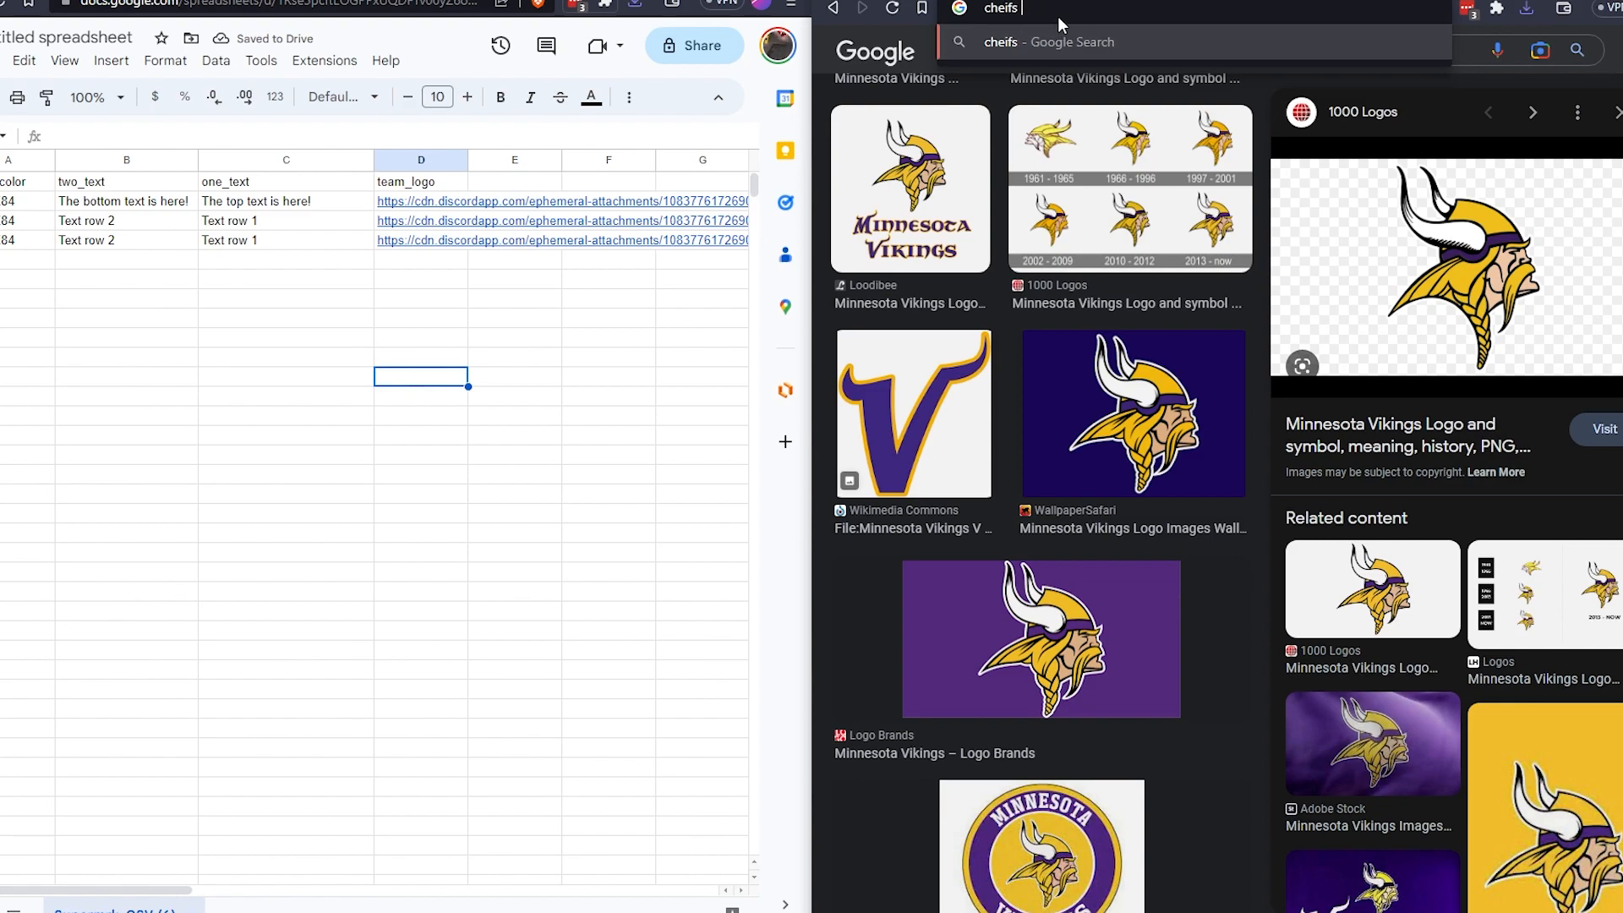
{"action": "type", "text": "logo NFL"}
{"action": "key", "text": "Return"}
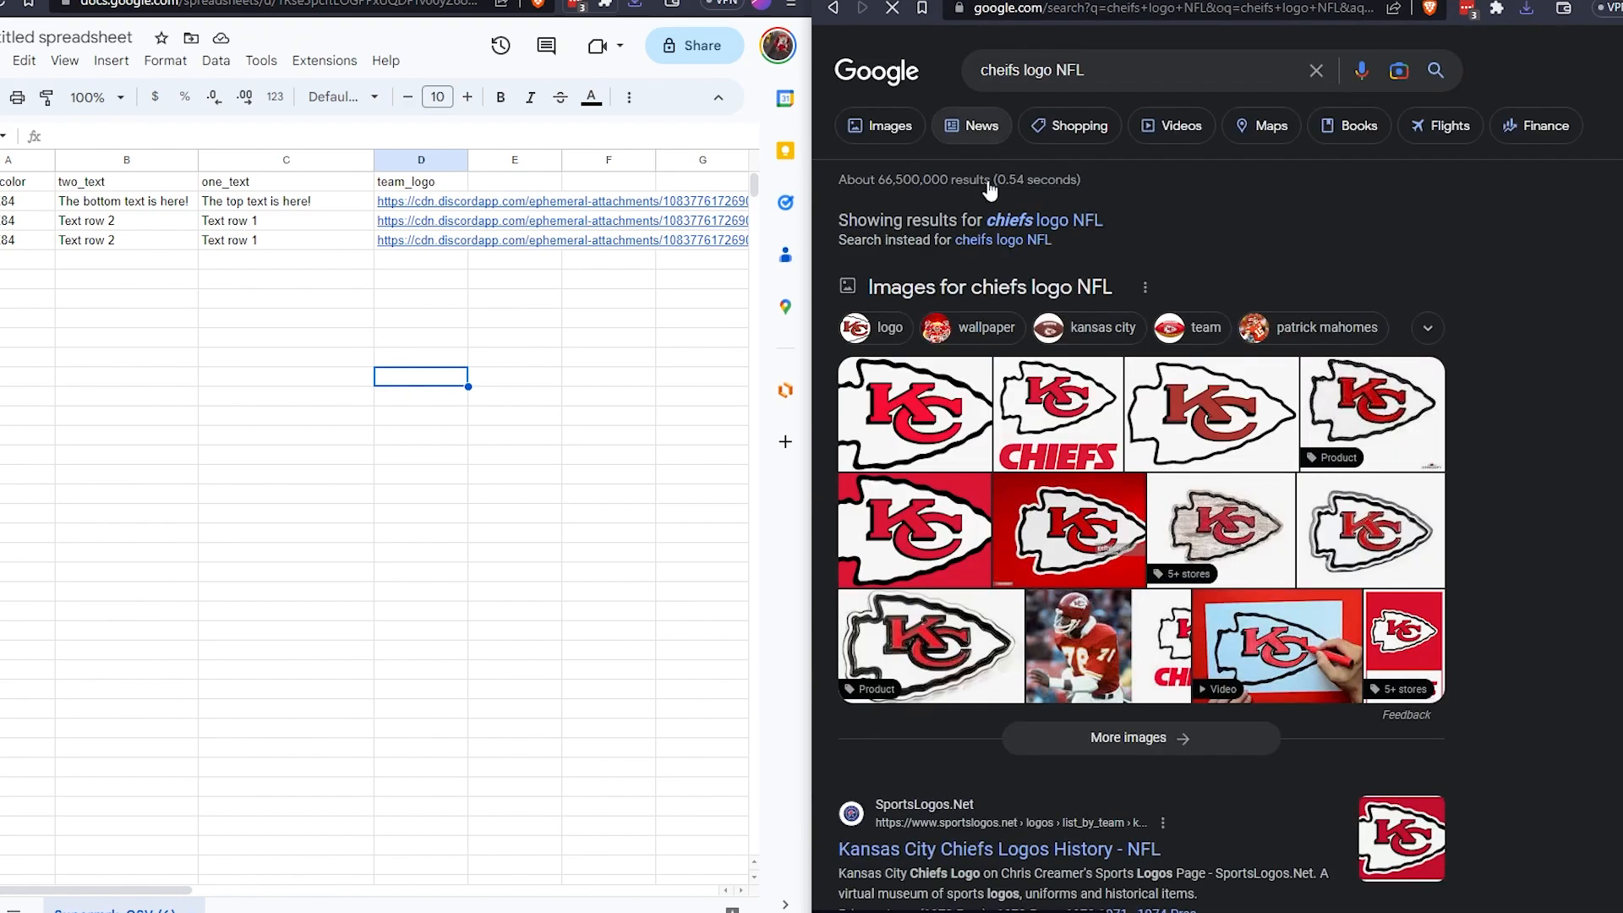
{"action": "right_click", "coordinate": [1456, 291]}
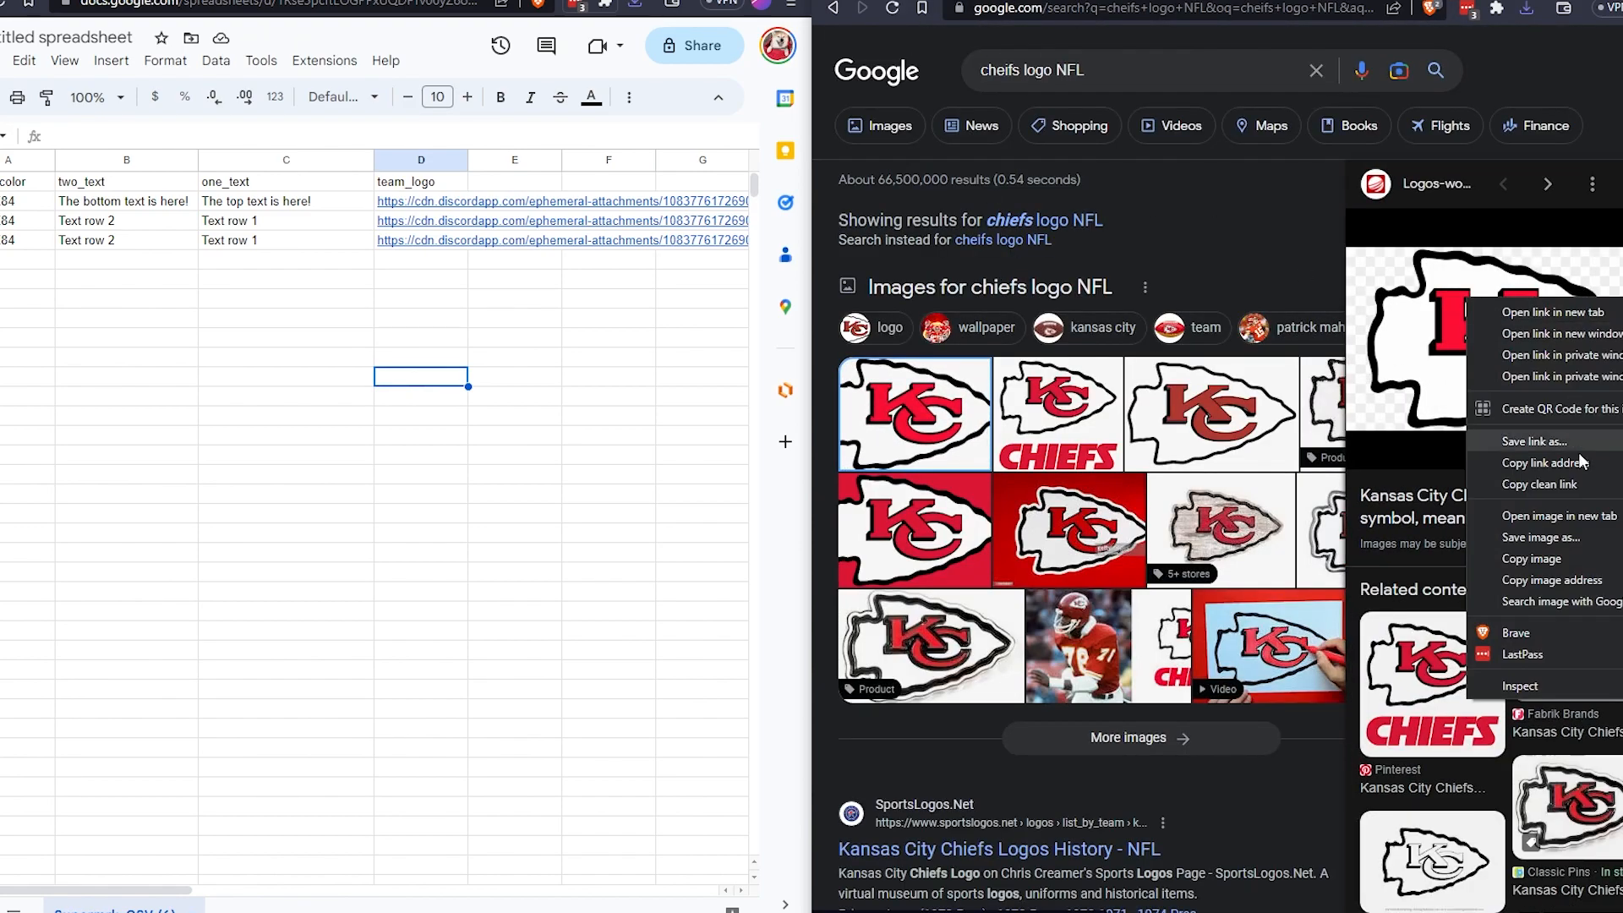
{"action": "left_click", "coordinate": [1556, 536]}
{"action": "left_click", "coordinate": [1540, 393]}
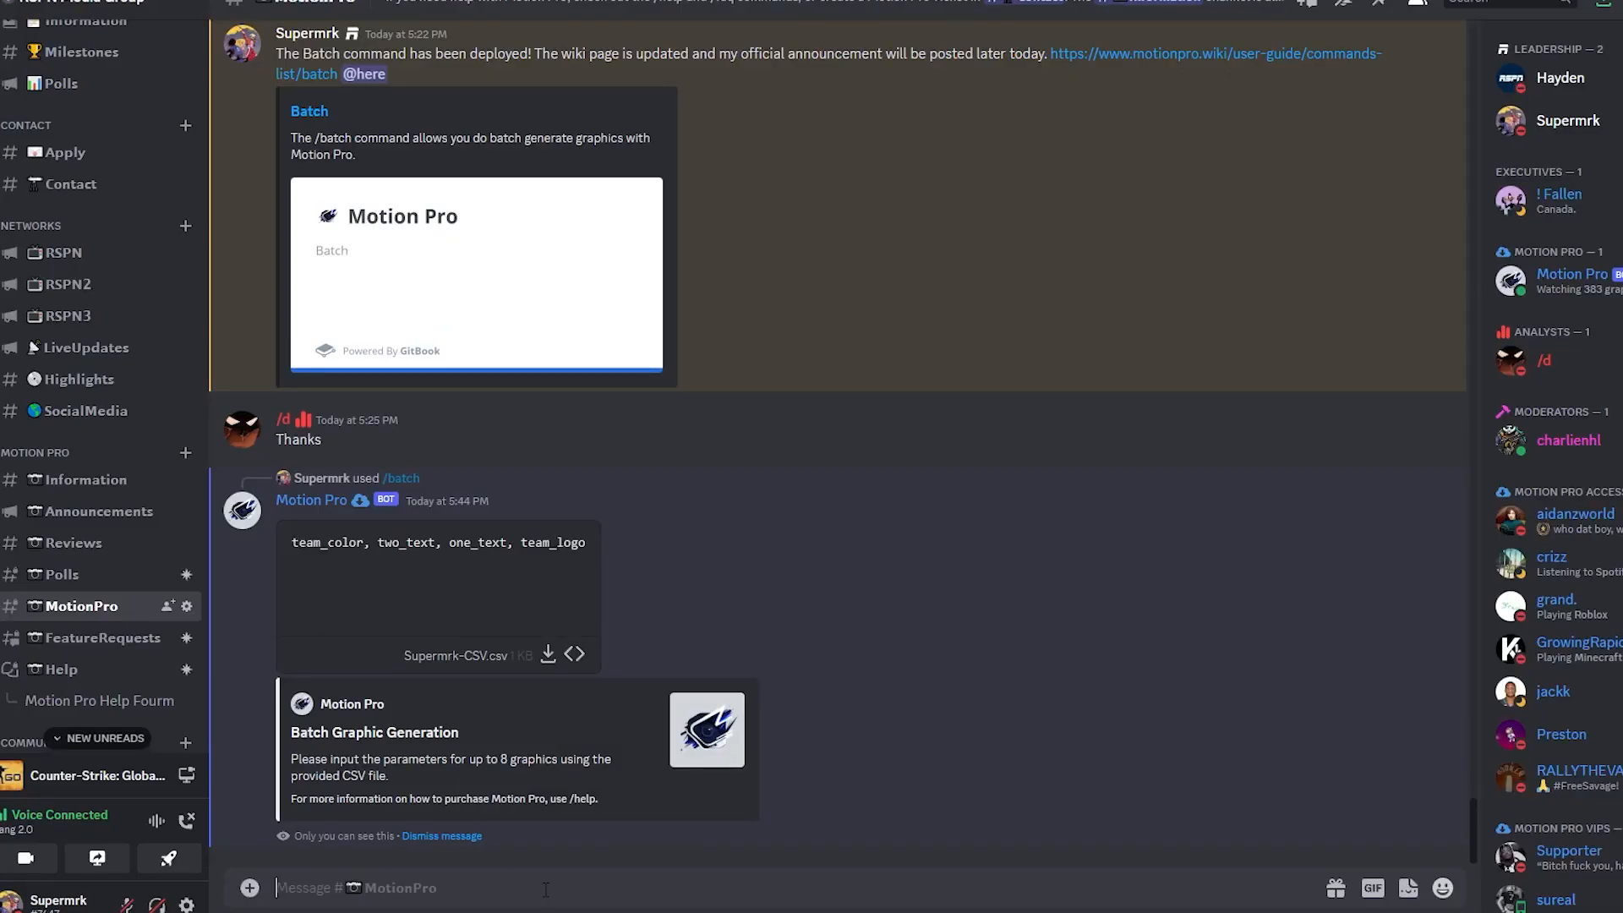
- Run /get-image in Discord's MotionPro channel with the Kansas City Chiefs logo file and copy the returned image URL
{"action": "type", "text": "/g"}
{"action": "key", "text": "BackSpace"}
{"action": "key", "text": "BackSpace"}
{"action": "type", "text": "/get"}
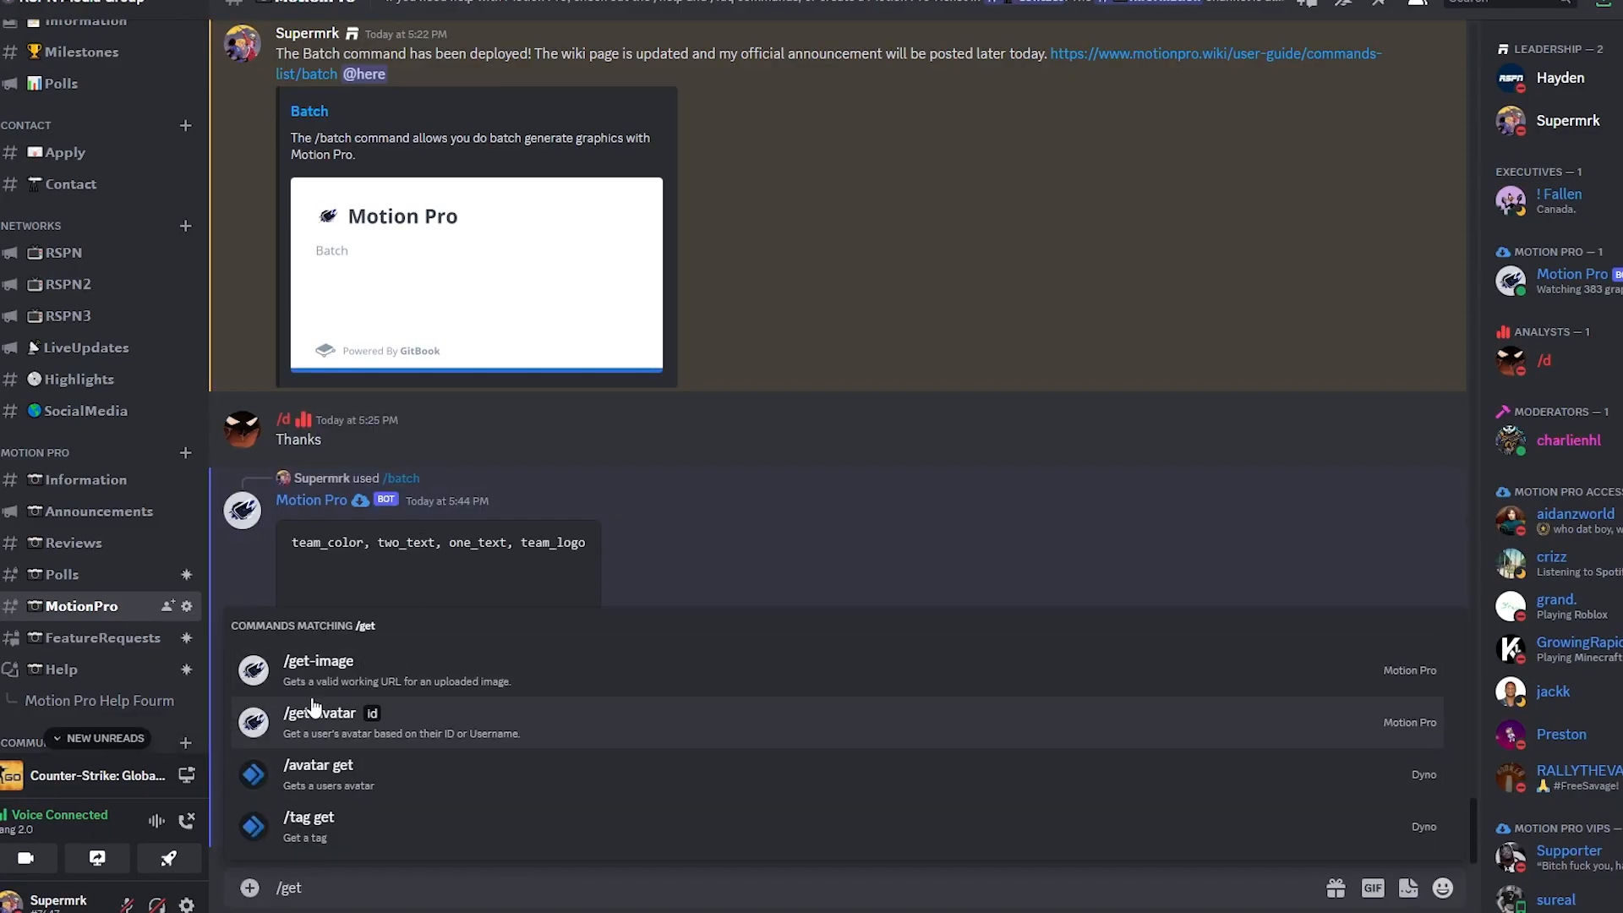
{"action": "left_click", "coordinate": [315, 673]}
{"action": "left_click", "coordinate": [372, 816]}
{"action": "left_click", "coordinate": [659, 296]}
{"action": "left_click", "coordinate": [1137, 607]}
{"action": "key", "text": "Return"}
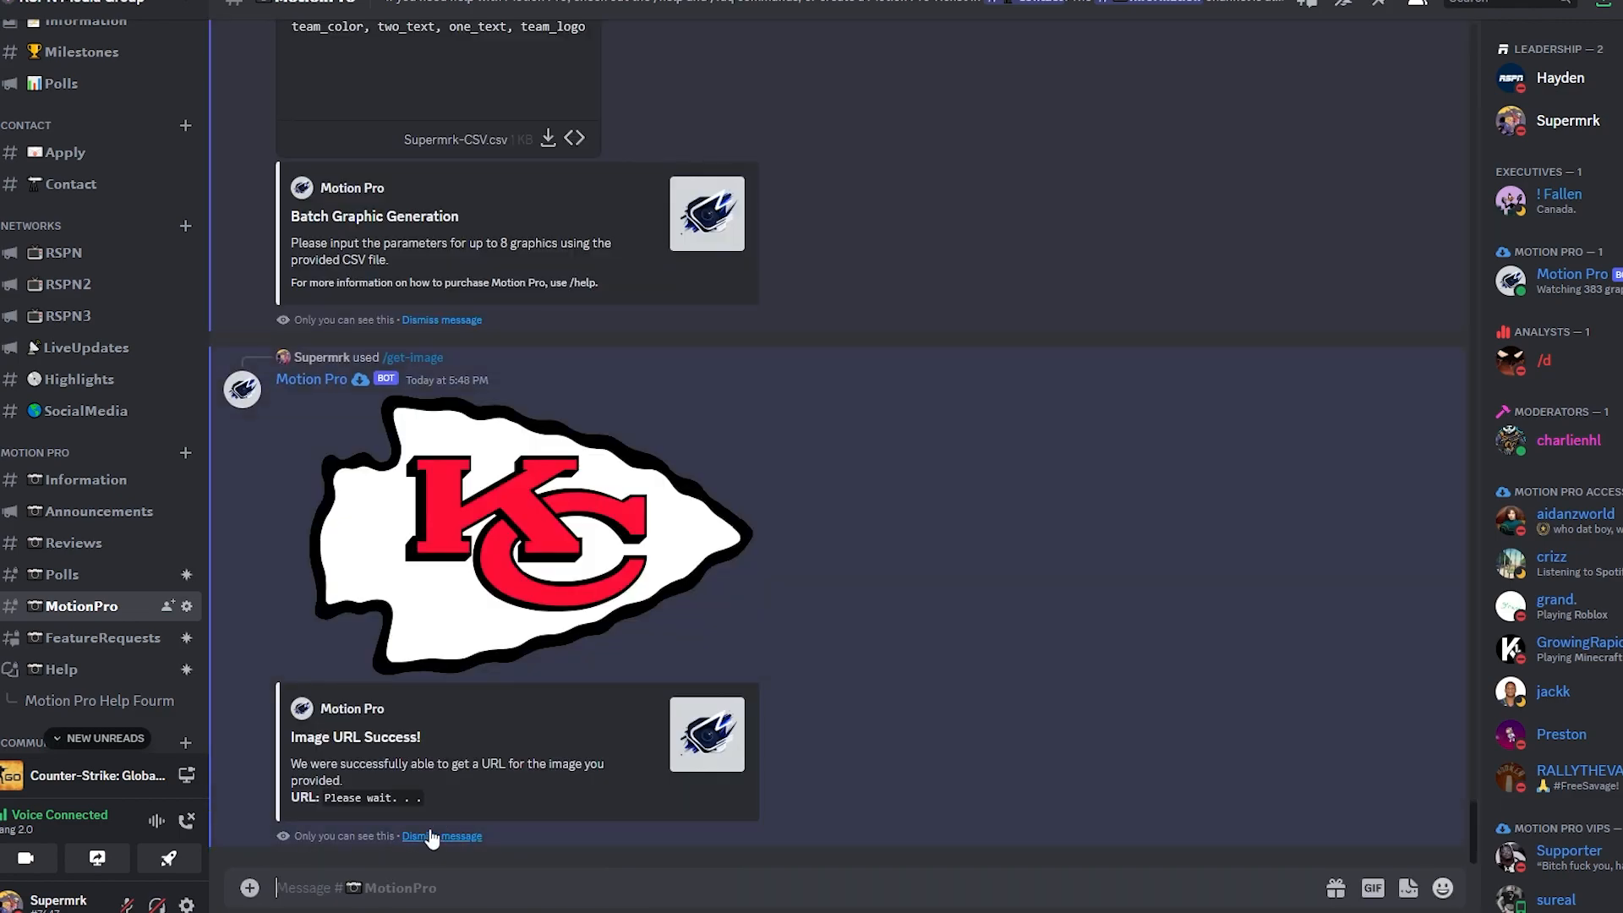
{"action": "right_click", "coordinate": [376, 781]}
{"action": "left_click", "coordinate": [459, 807]}
- Replace the team_logo URL in the third data row of the Google Sheet with the copied Chiefs logo URL
{"action": "scroll", "coordinate": [422, 854], "scroll_direction": "up", "scroll_amount": 10}
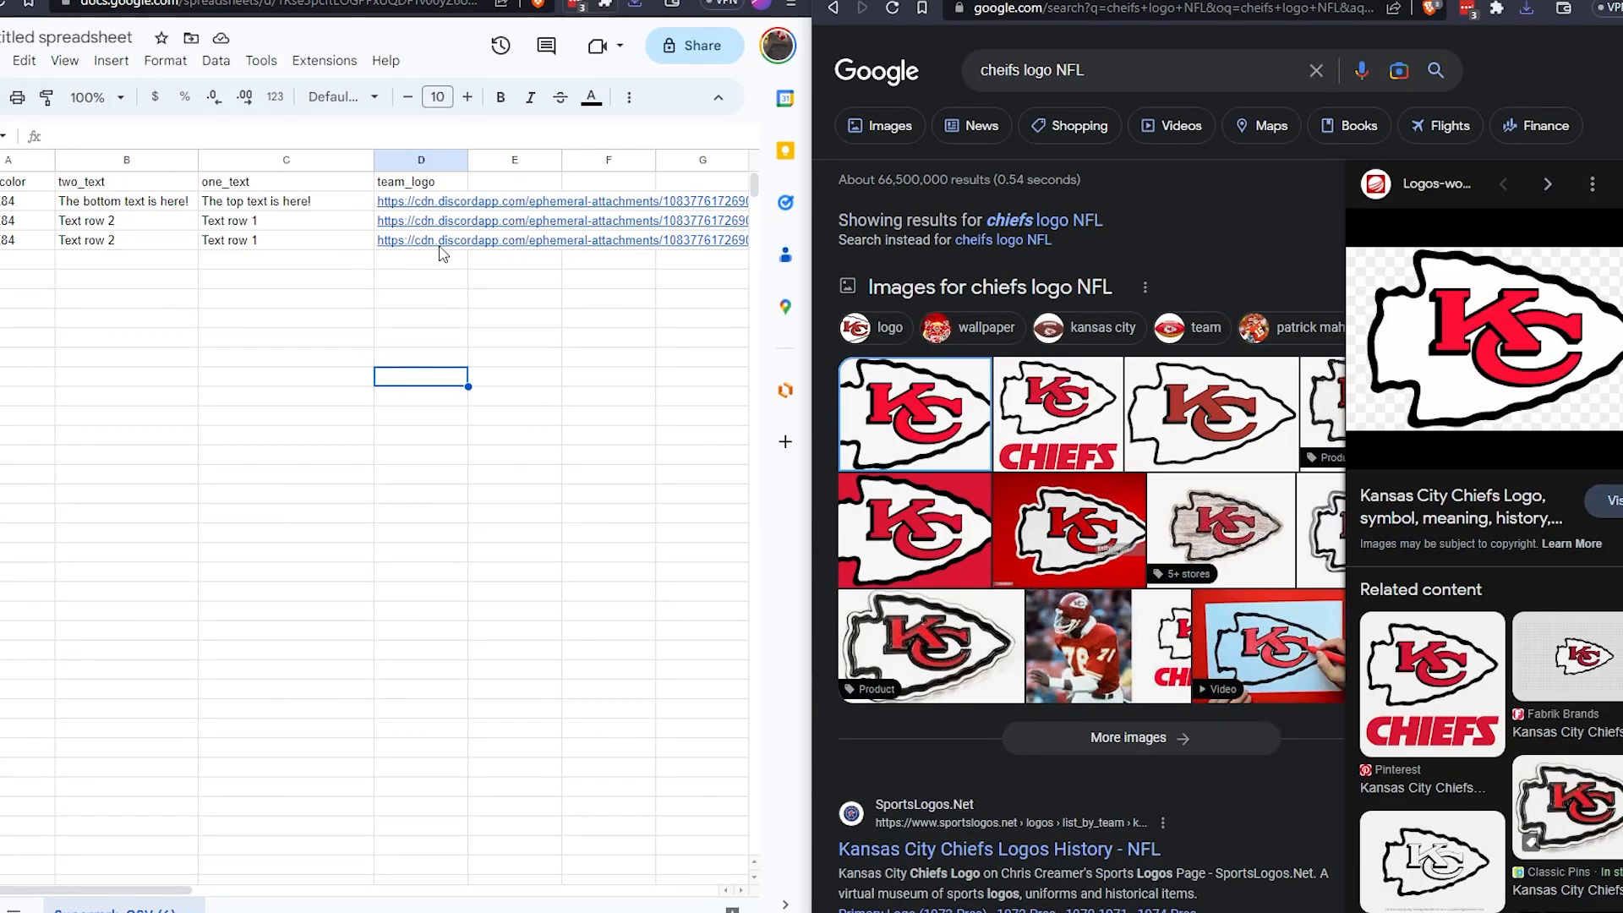
{"action": "double_click", "coordinate": [440, 247]}
{"action": "key", "text": "ctrl+a"}
{"action": "key", "text": "ctrl+v"}
{"action": "left_click", "coordinate": [380, 342]}
- Search Google for "chiefs color palette" and set team_color in the third data row to #CA2430
{"action": "left_click_drag", "start_coordinate": [1089, 71], "coordinate": [953, 70]}
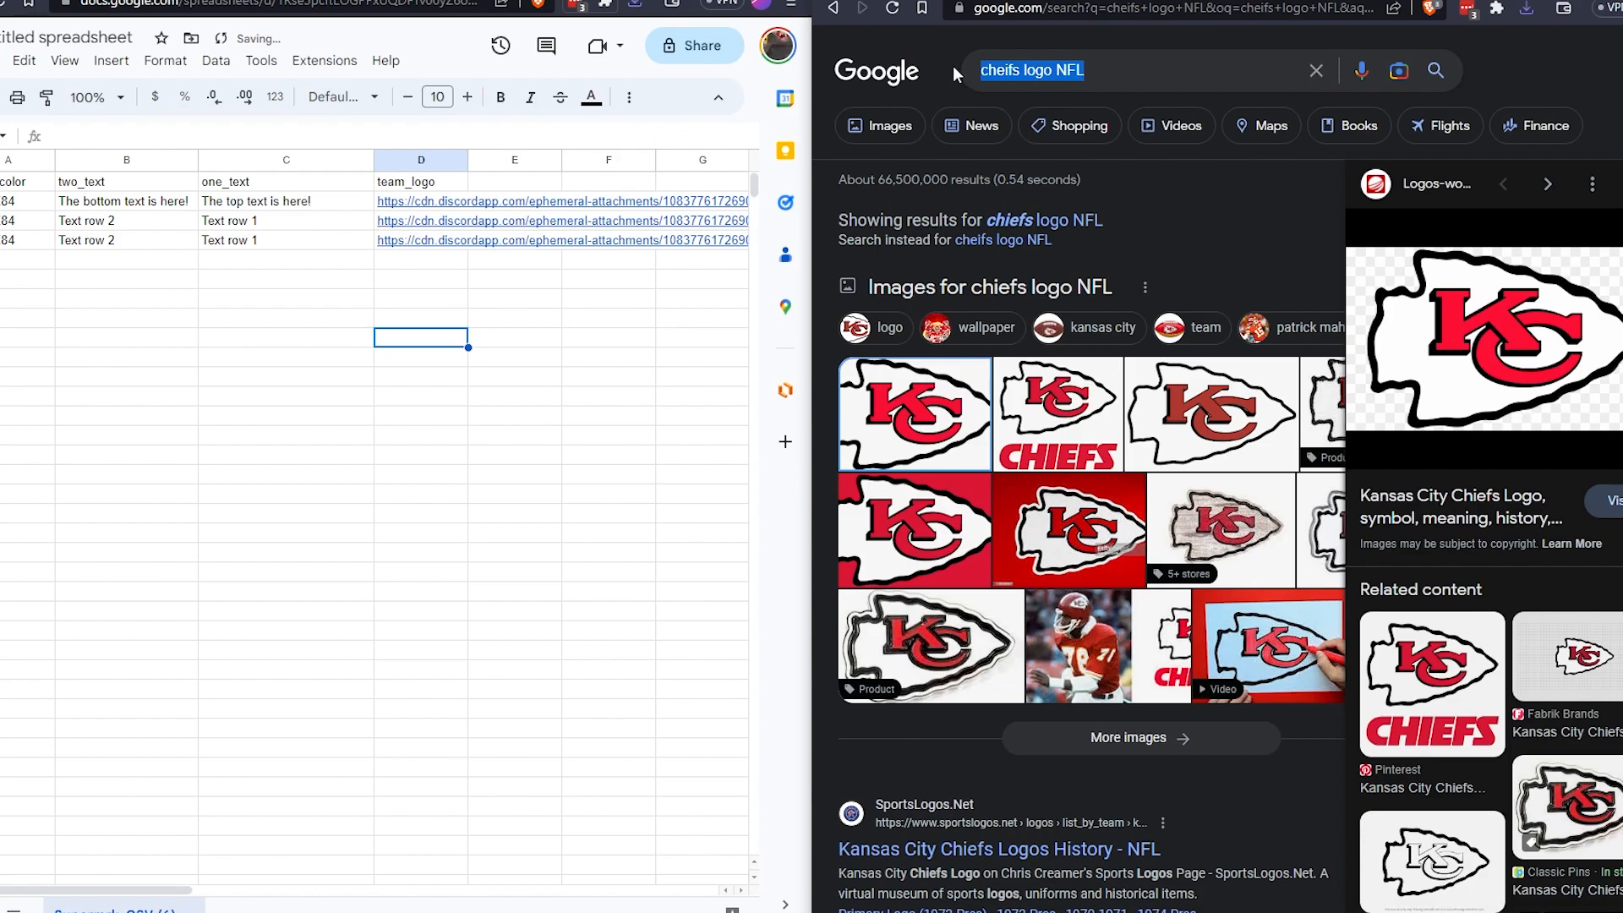
{"action": "type", "text": "chiefs color palette"}
{"action": "key", "text": "Return"}
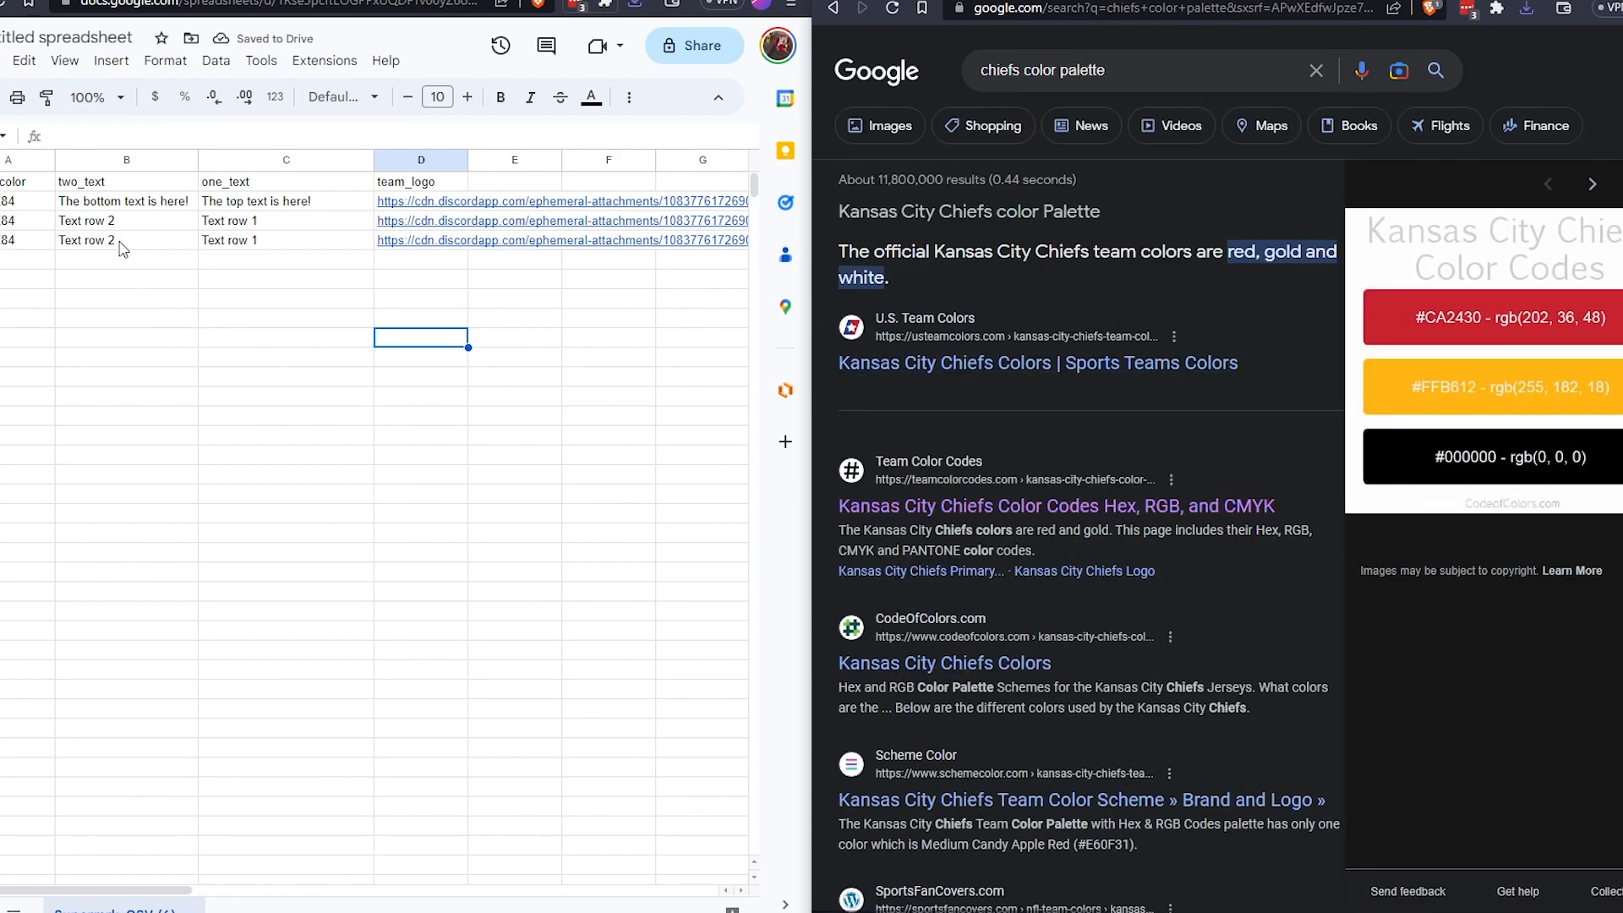
{"action": "left_click", "coordinate": [34, 243]}
{"action": "type", "text": "#CA2430"}
{"action": "left_click", "coordinate": [145, 306]}
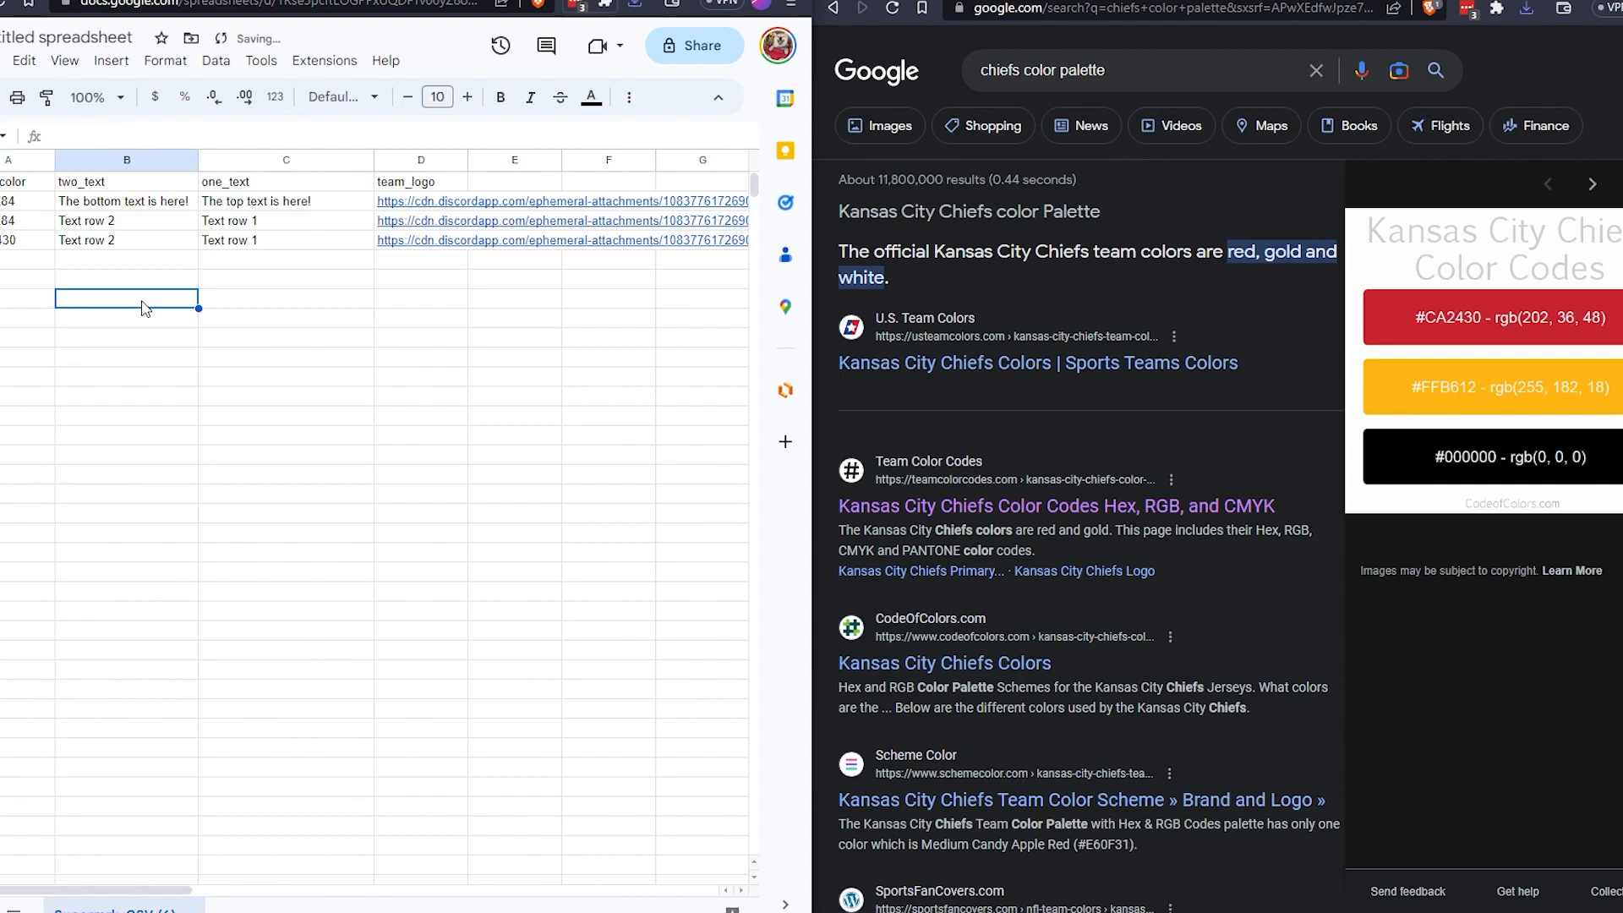
{"action": "left_click_drag", "start_coordinate": [2, 242], "coordinate": [3, 203]}
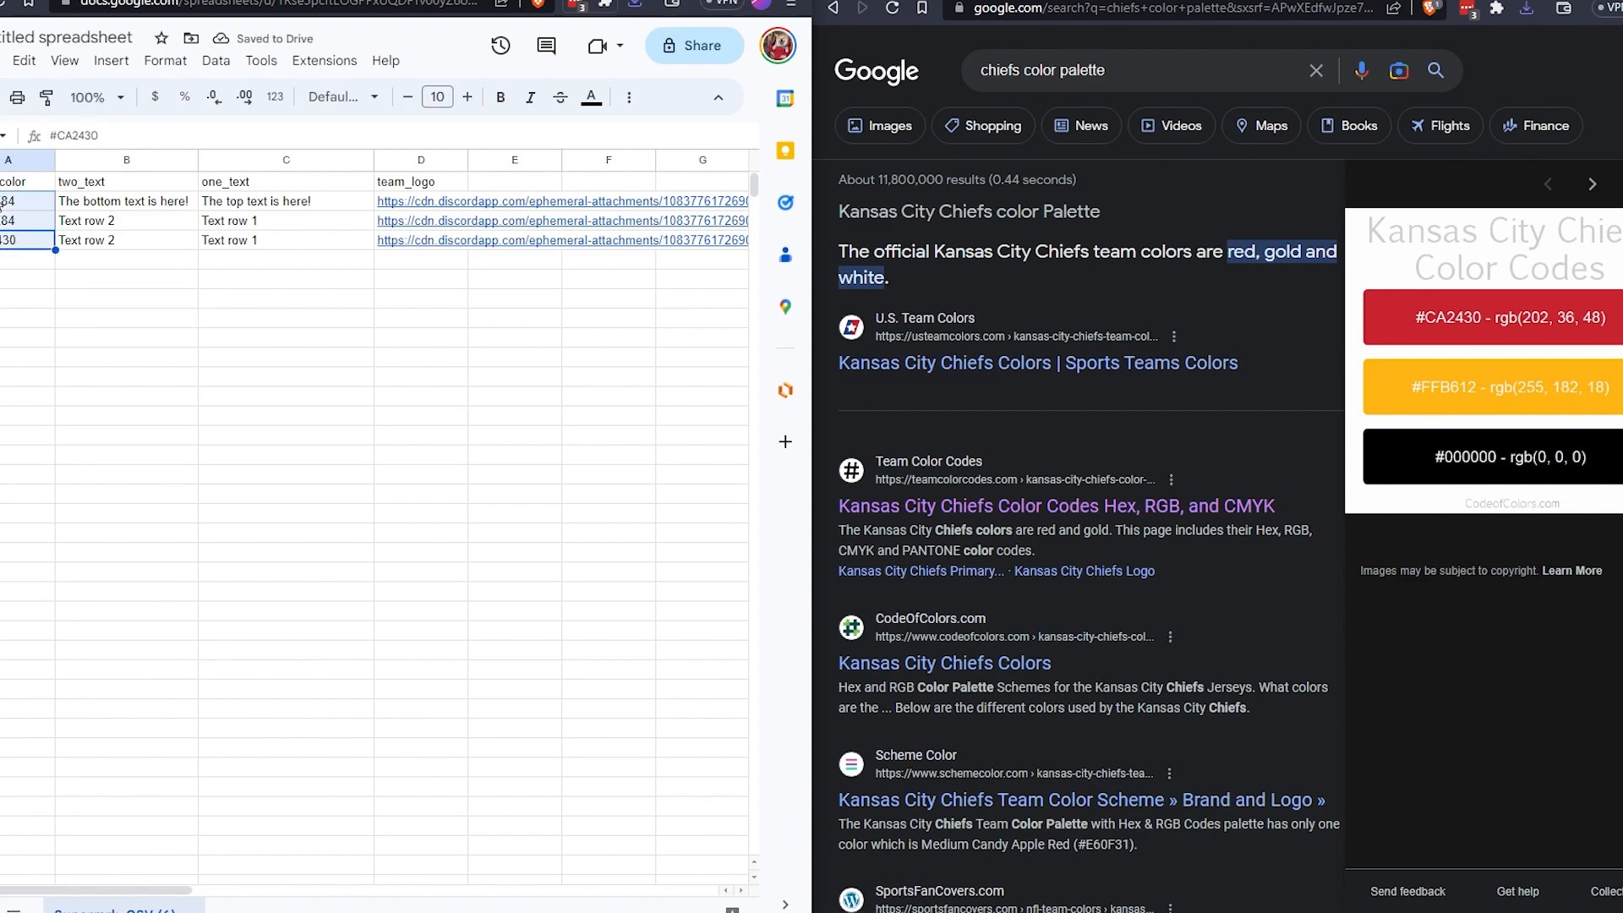
{"action": "left_click", "coordinate": [371, 396]}
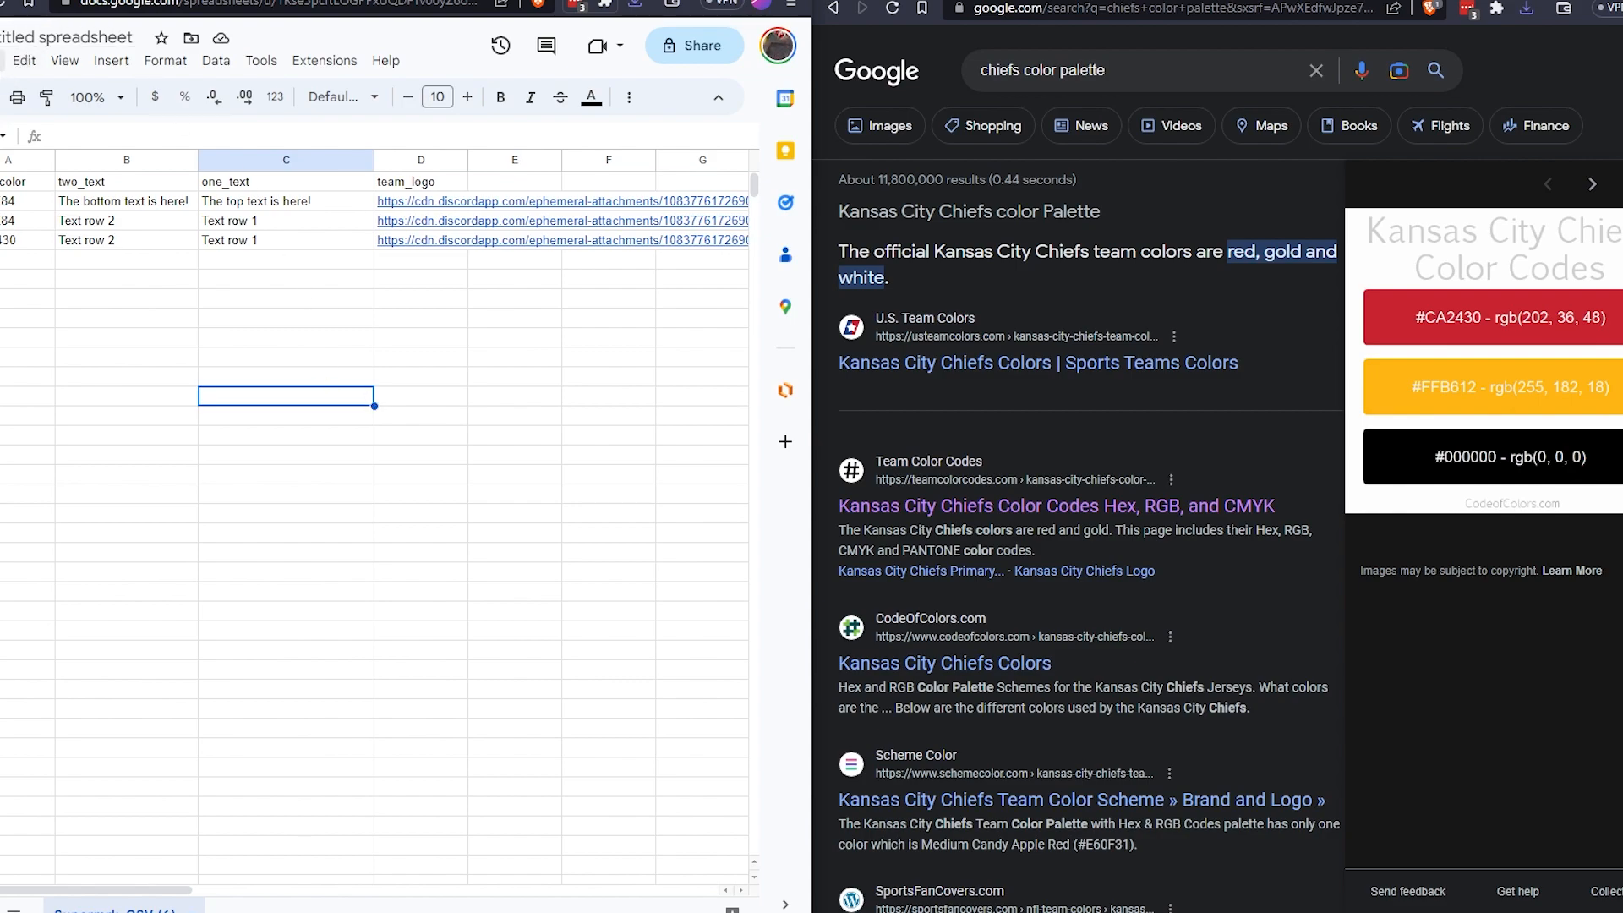
- Download the sheet as a comma-separated values (.csv) file to the Downloads folder, keeping the suggested file name
{"action": "left_click", "coordinate": [3, 60]}
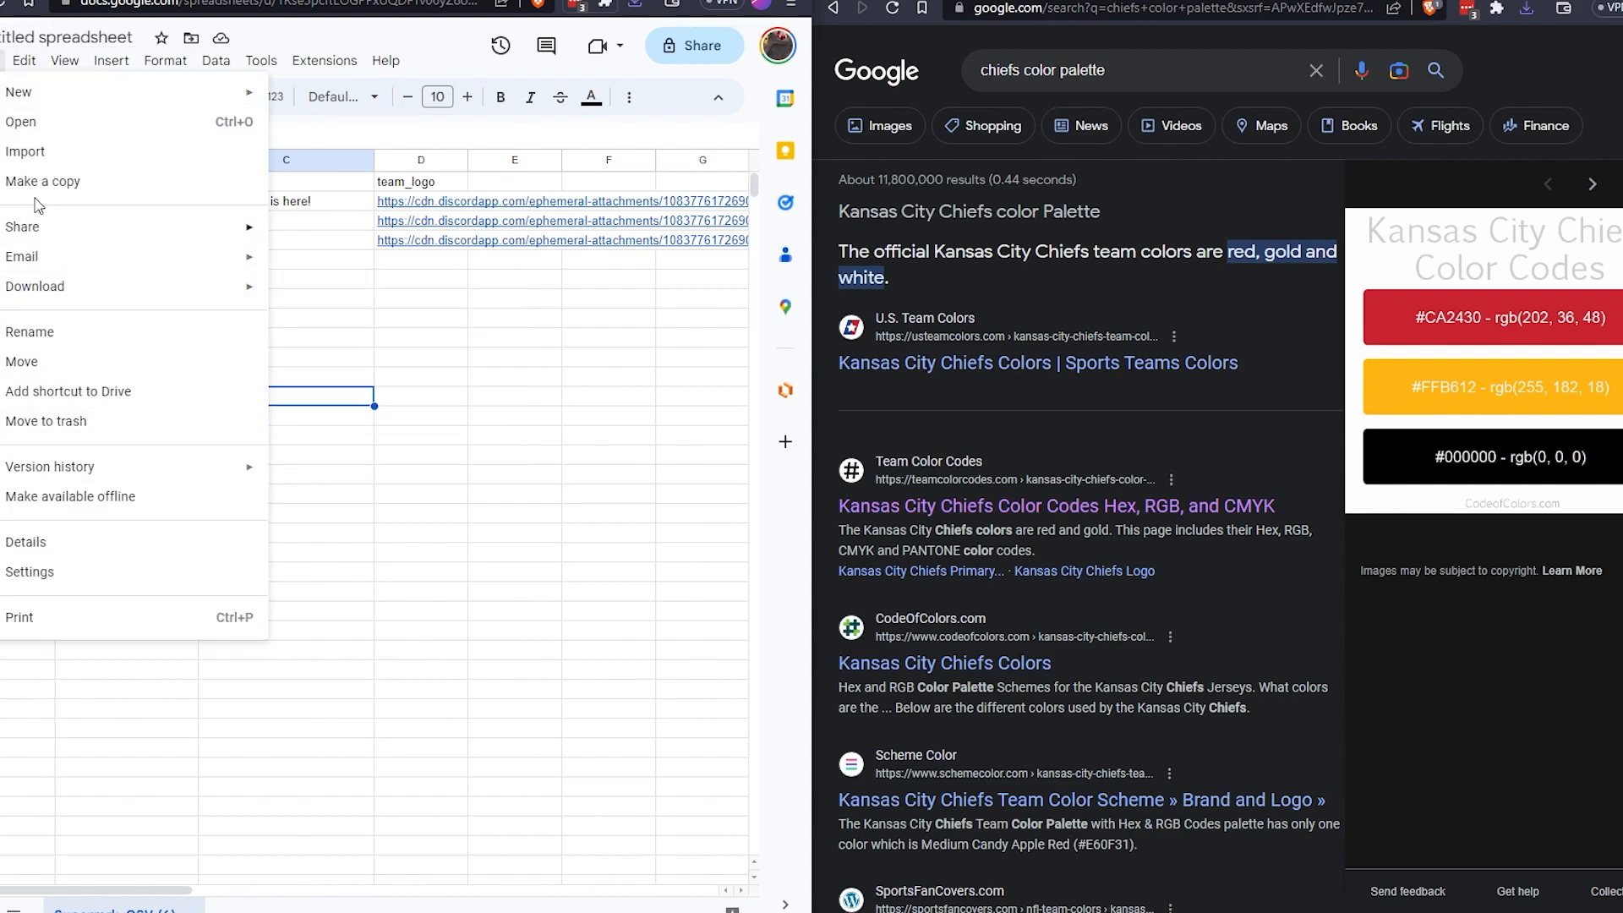
{"action": "mouse_move", "coordinate": [49, 235]}
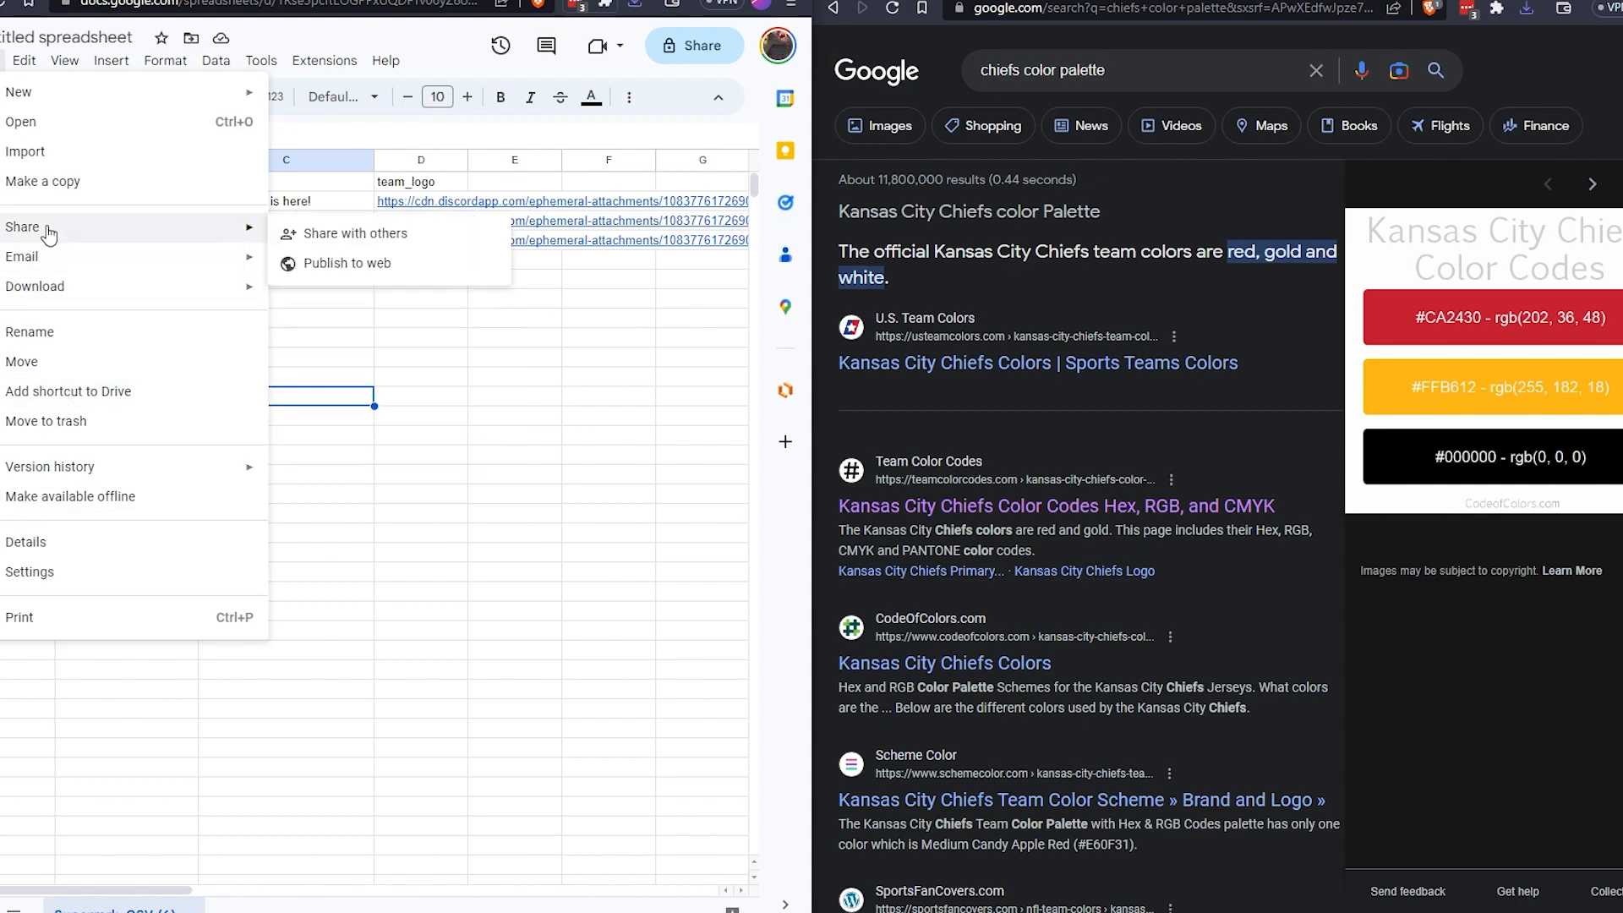
{"action": "mouse_move", "coordinate": [56, 291]}
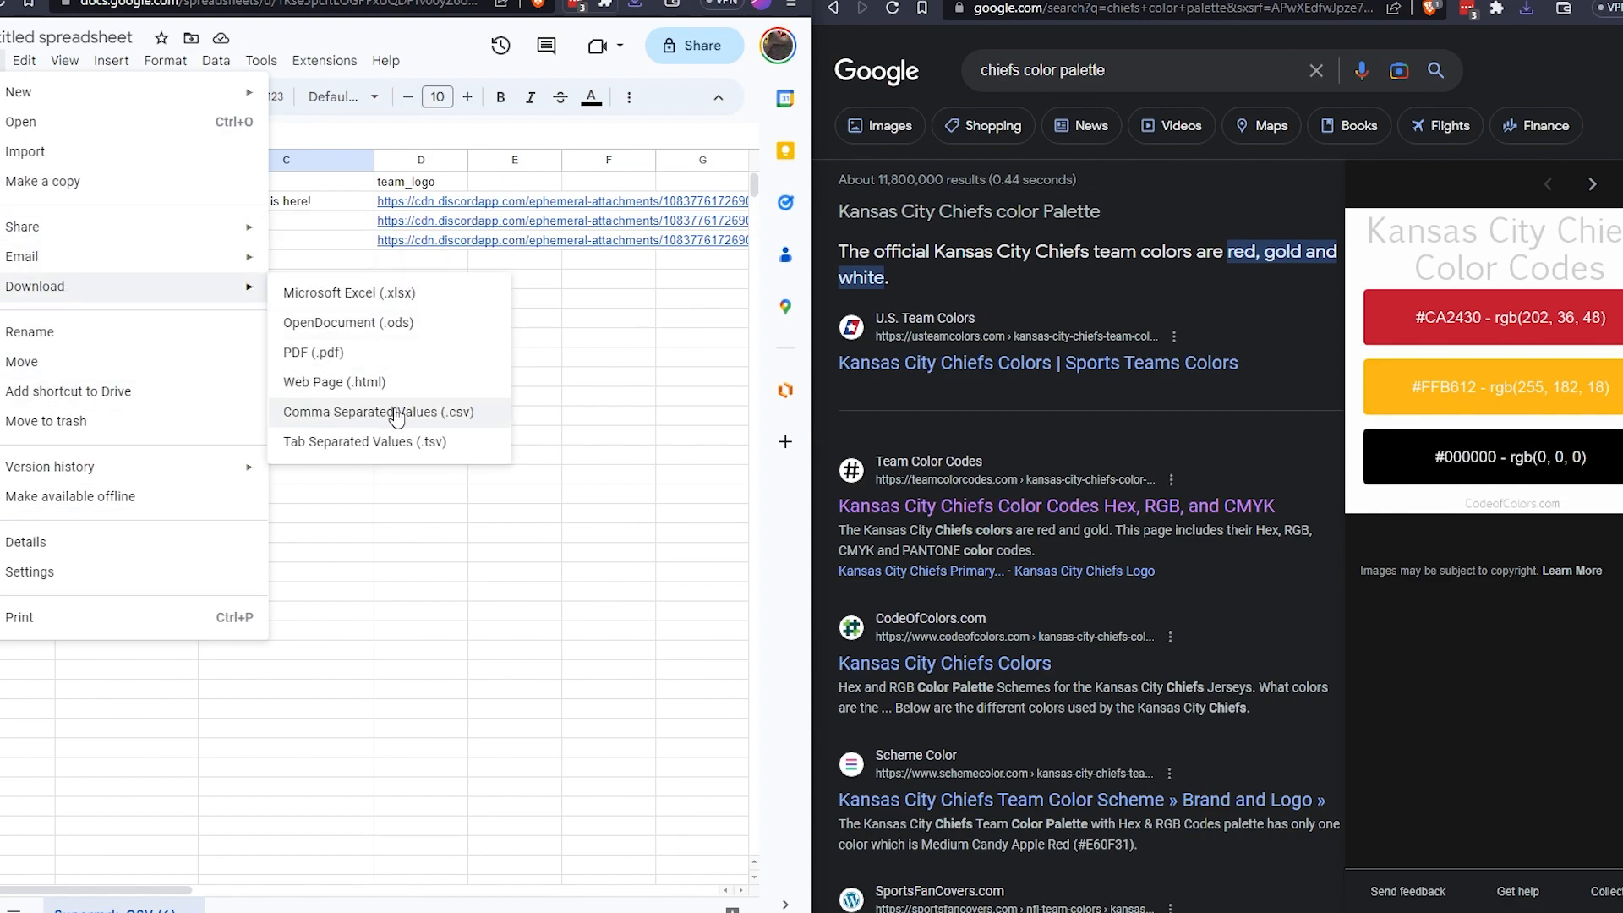
{"action": "left_click", "coordinate": [448, 416]}
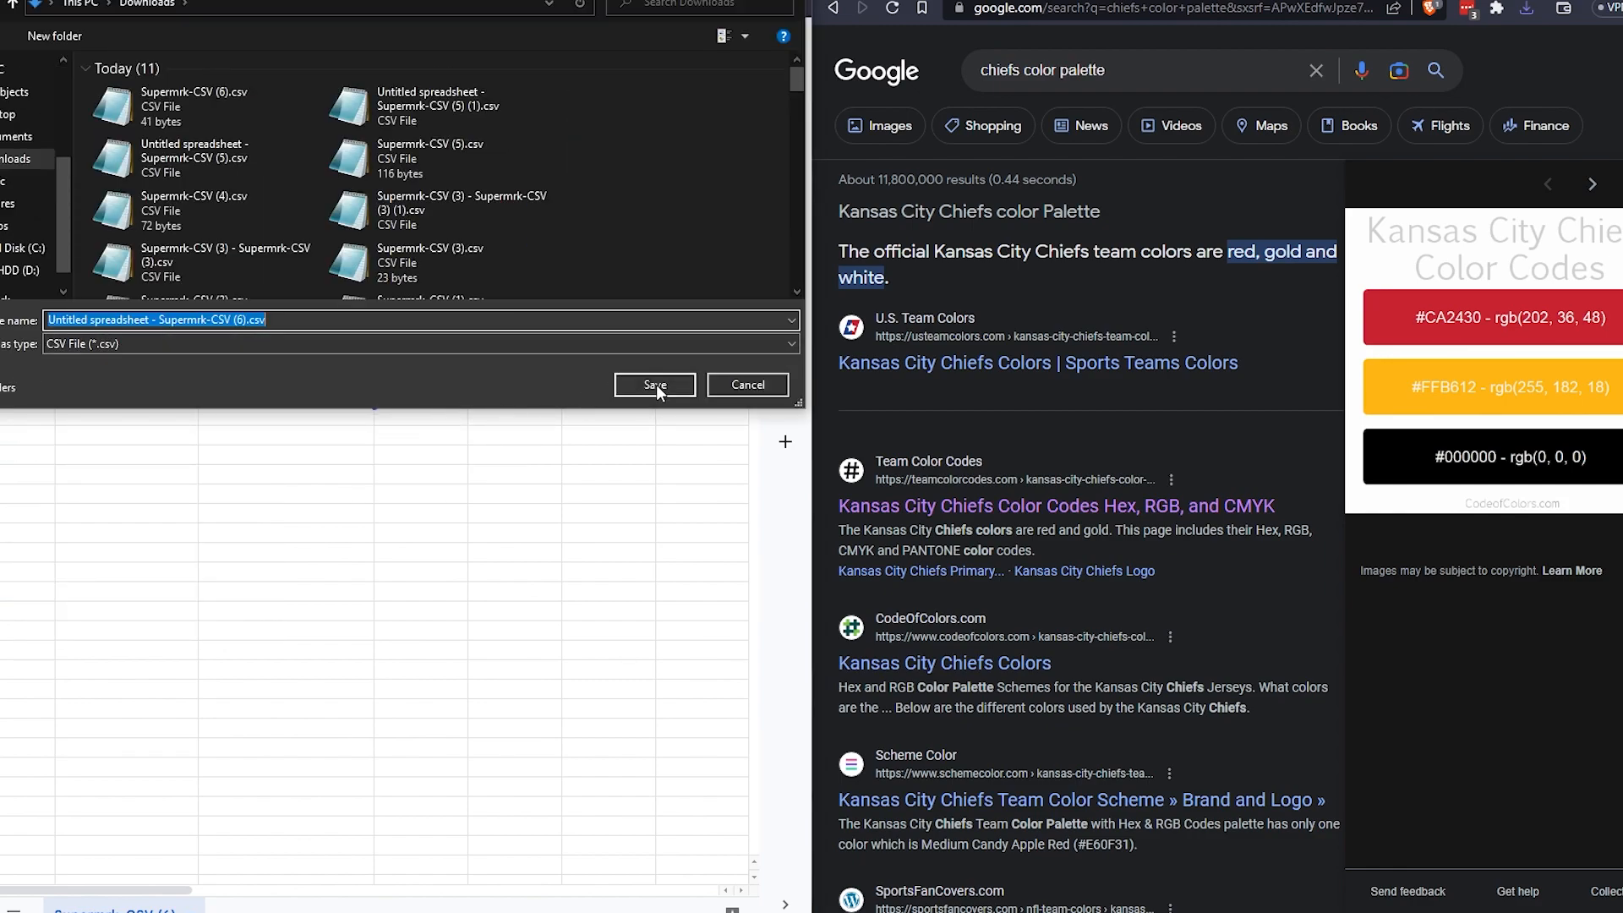
{"action": "left_click", "coordinate": [654, 384]}
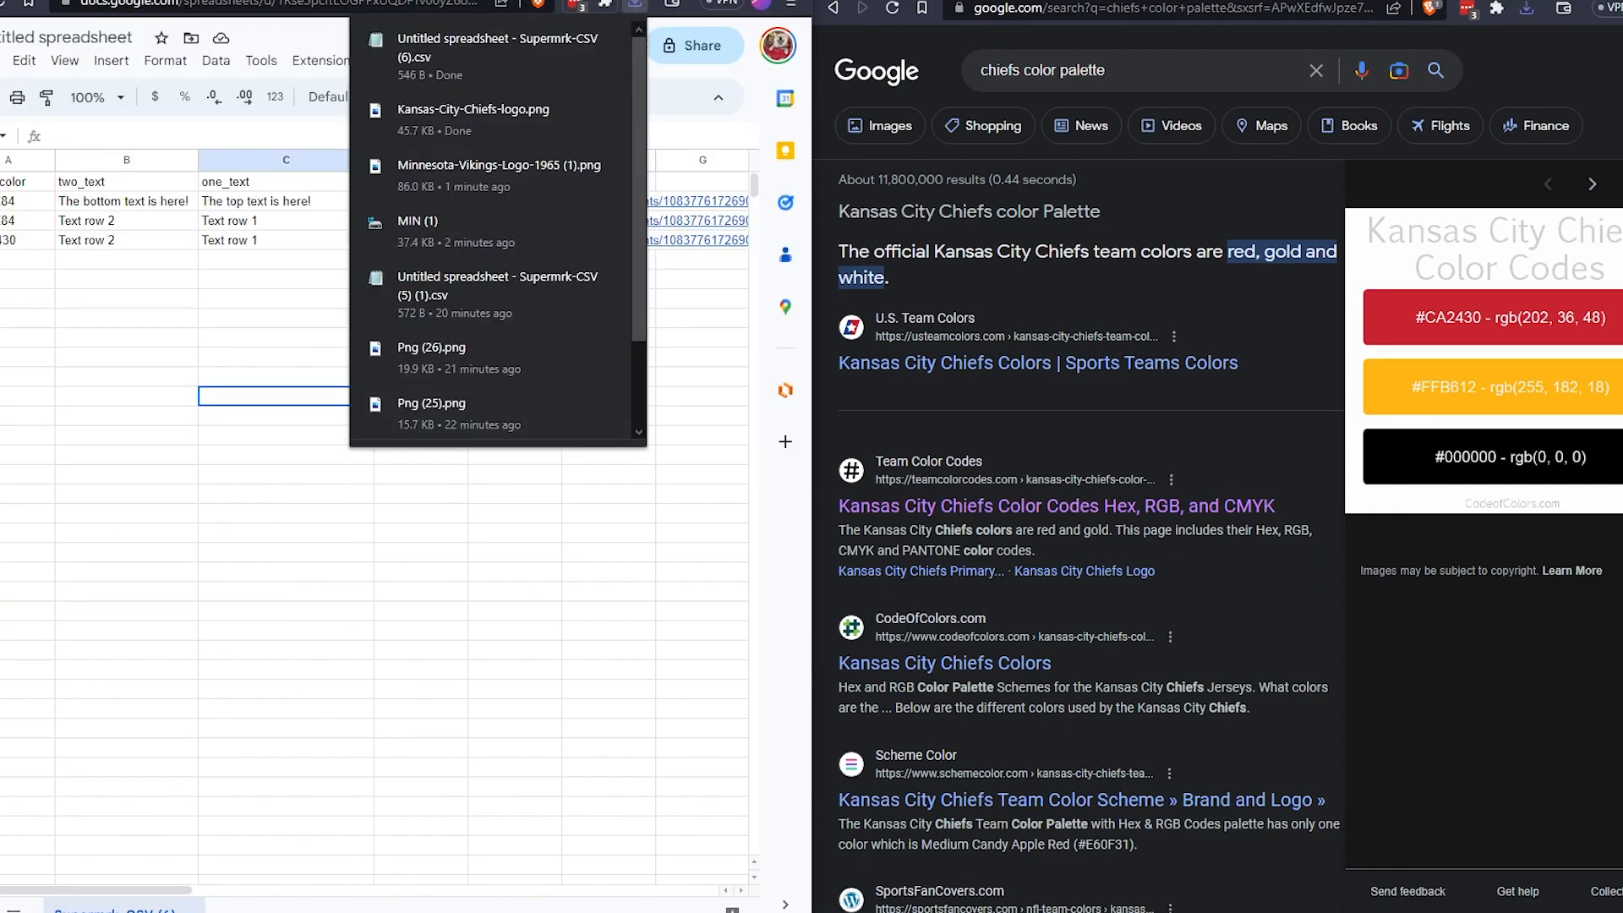
- Switch to Discord's MotionPro channel and start the /batch command with package Old CBS NFL and graphic Team Lowerthird
{"action": "mouse_move", "coordinate": [52, 910]}
{"action": "left_click", "coordinate": [59, 850]}
{"action": "type", "text": "/"}
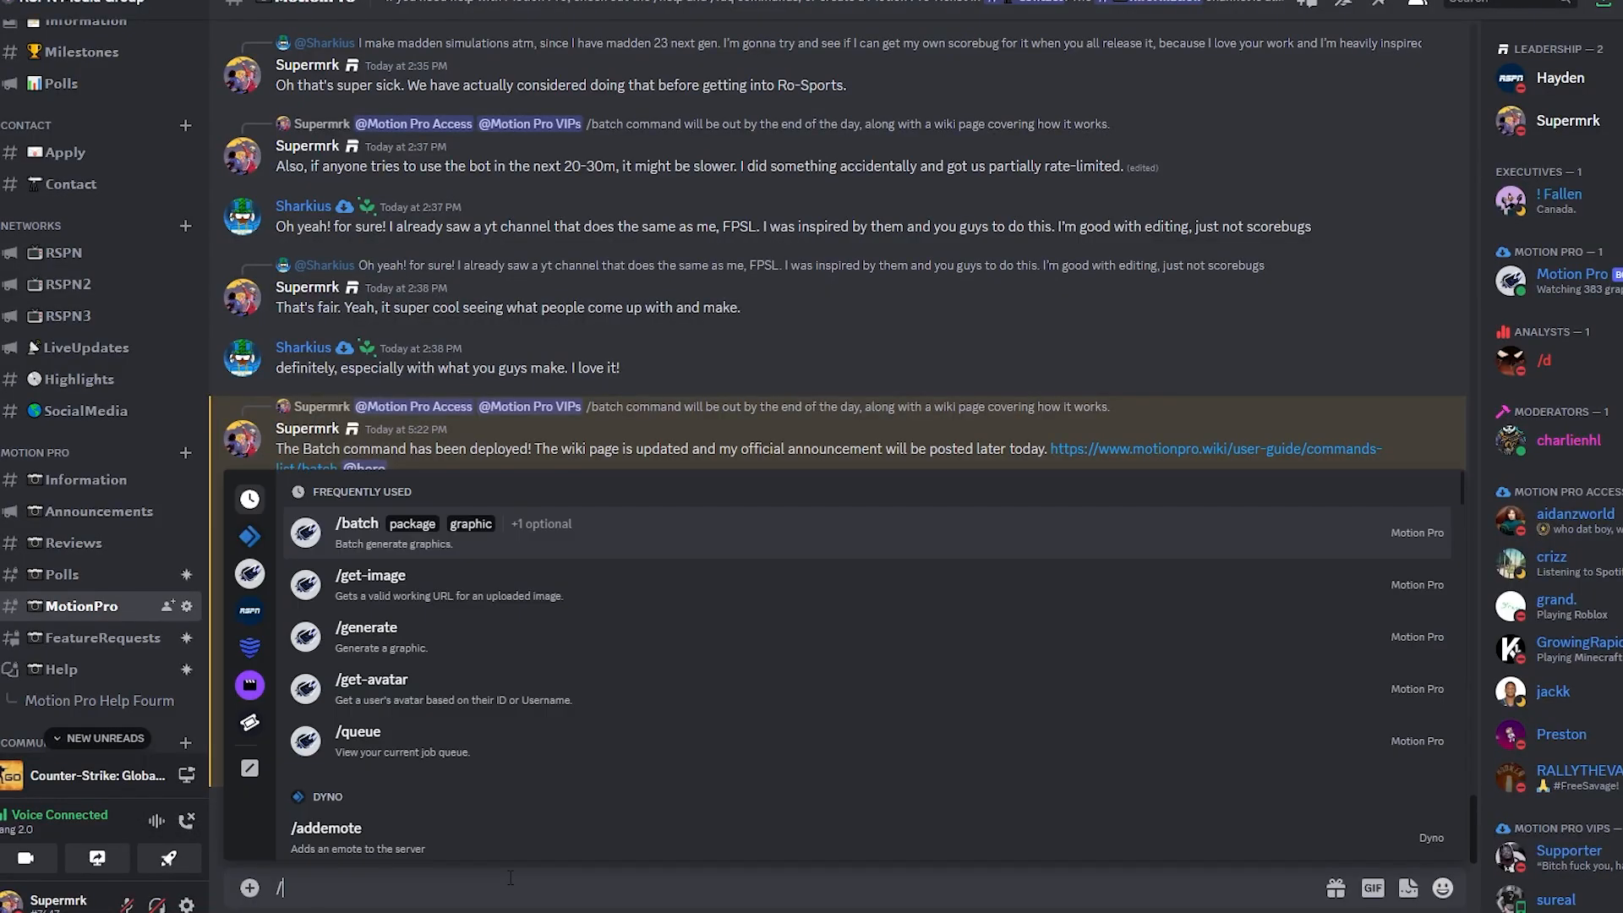
{"action": "type", "text": "ba"}
{"action": "key", "text": "Tab"}
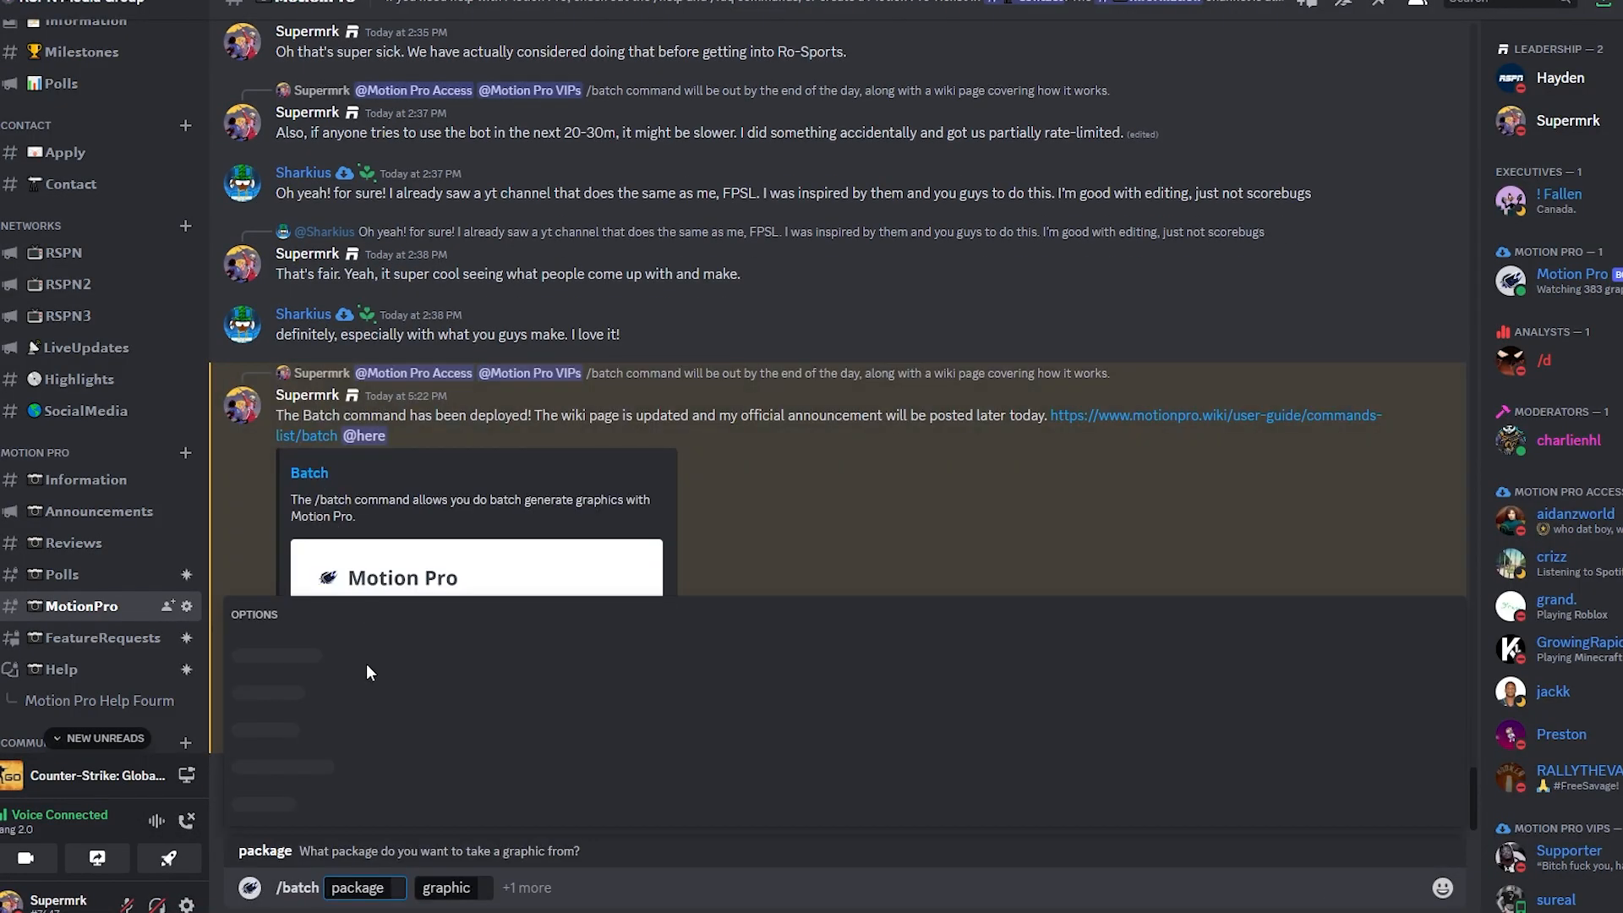
{"action": "left_click", "coordinate": [301, 793]}
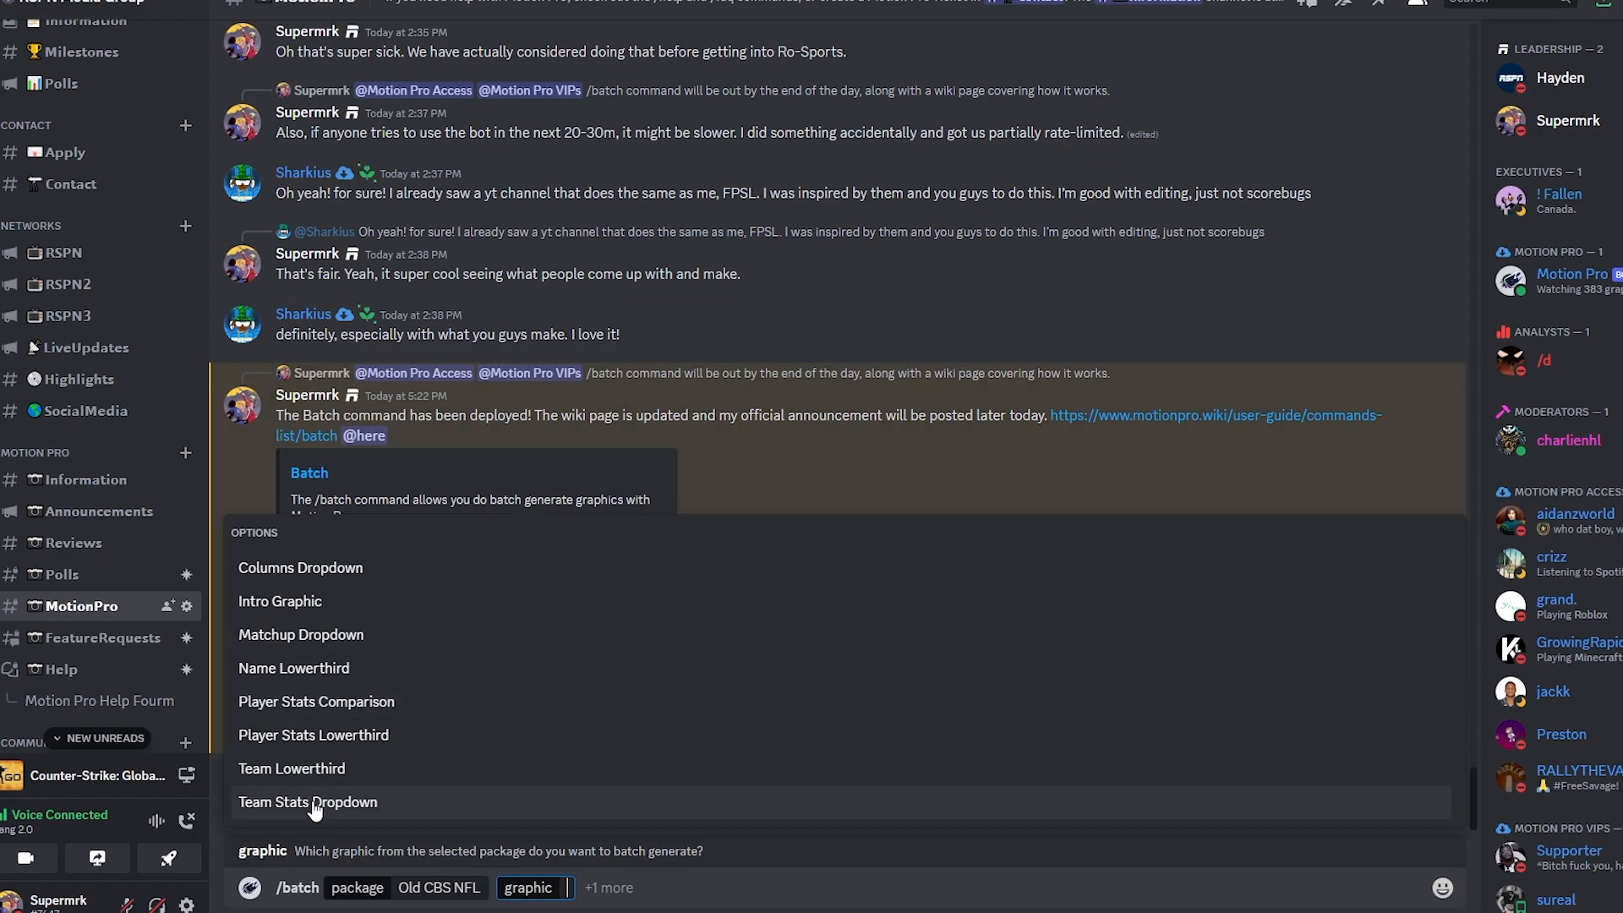
{"action": "left_click", "coordinate": [255, 769]}
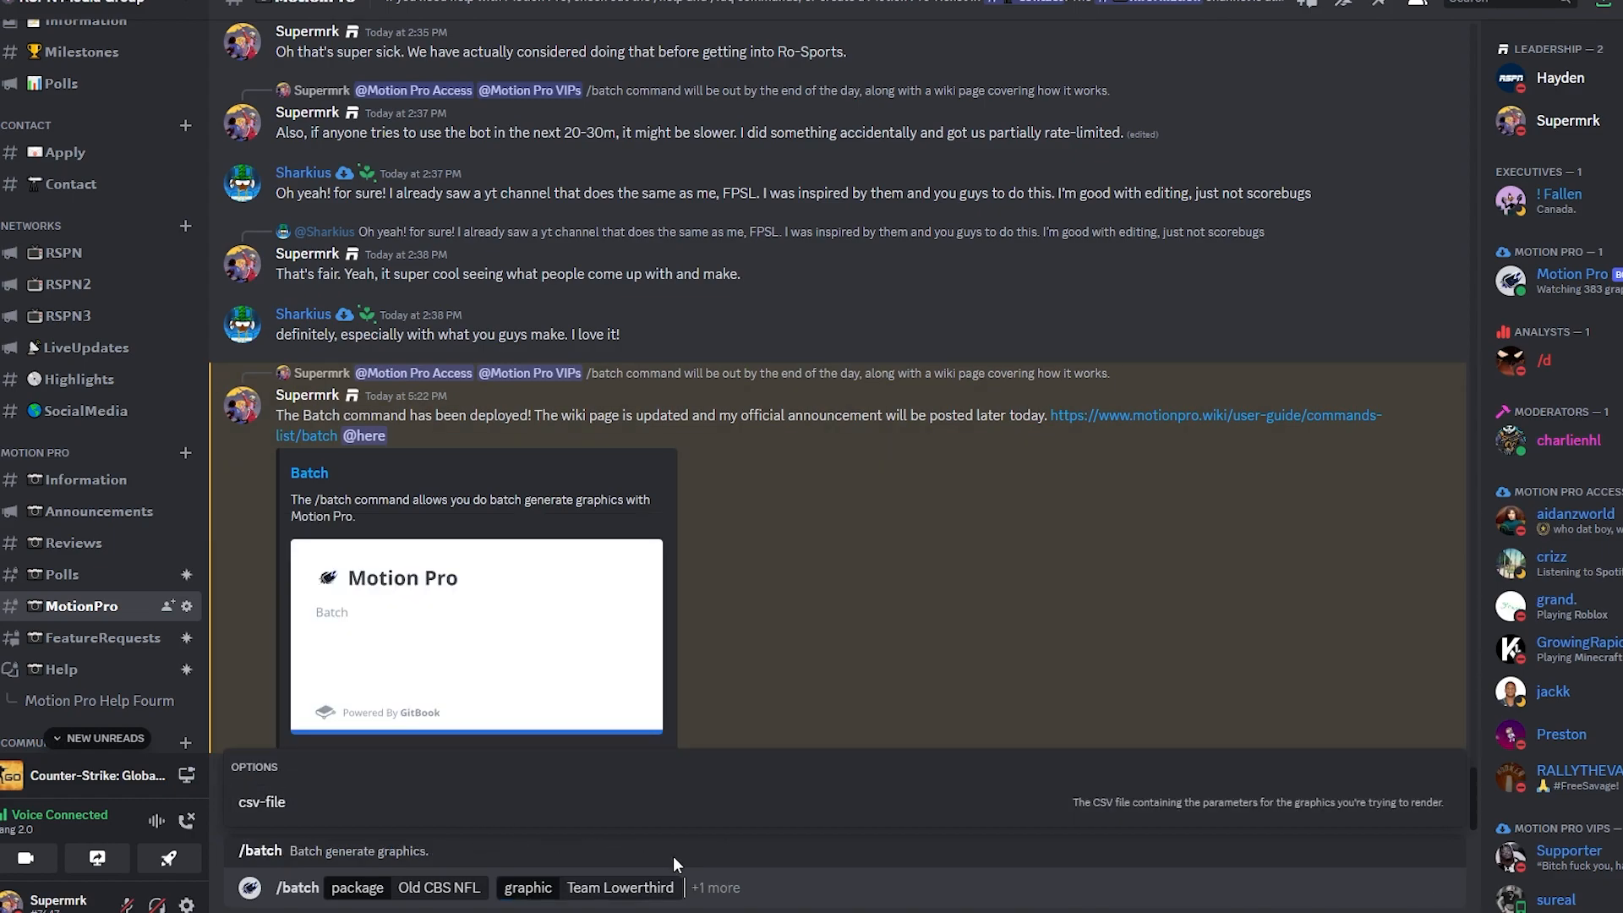
- Attach the newly downloaded spreadsheet CSV, numbered (6), from Downloads as the csv-file option and submit the /batch command
{"action": "left_click", "coordinate": [341, 820]}
{"action": "left_click", "coordinate": [409, 761]}
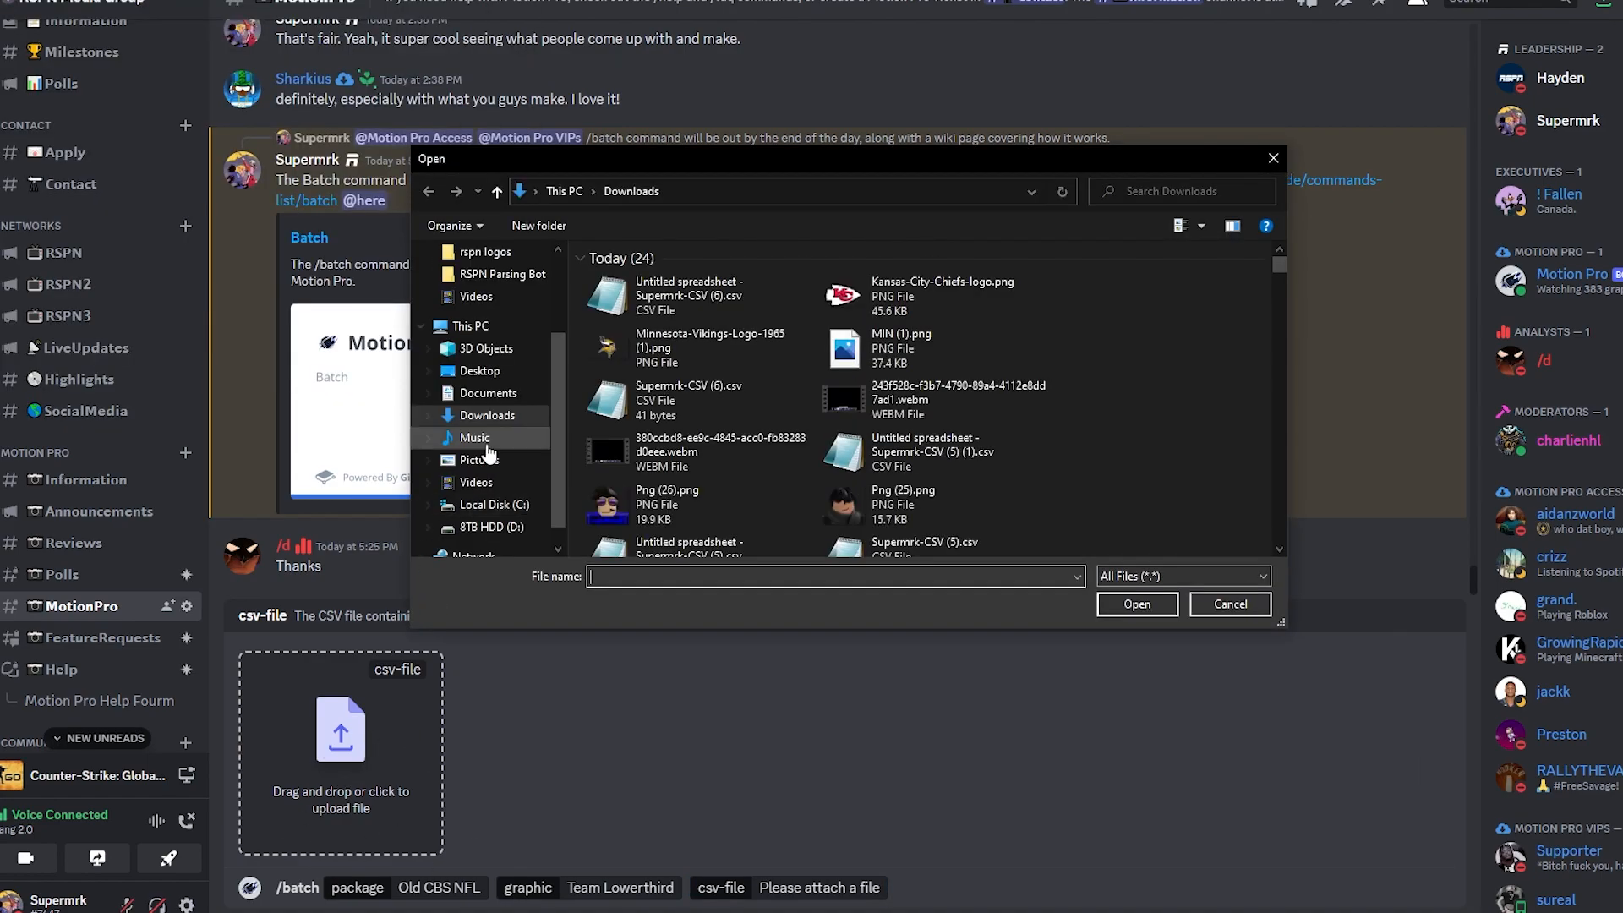
{"action": "left_click", "coordinate": [689, 296]}
{"action": "left_click", "coordinate": [1137, 603]}
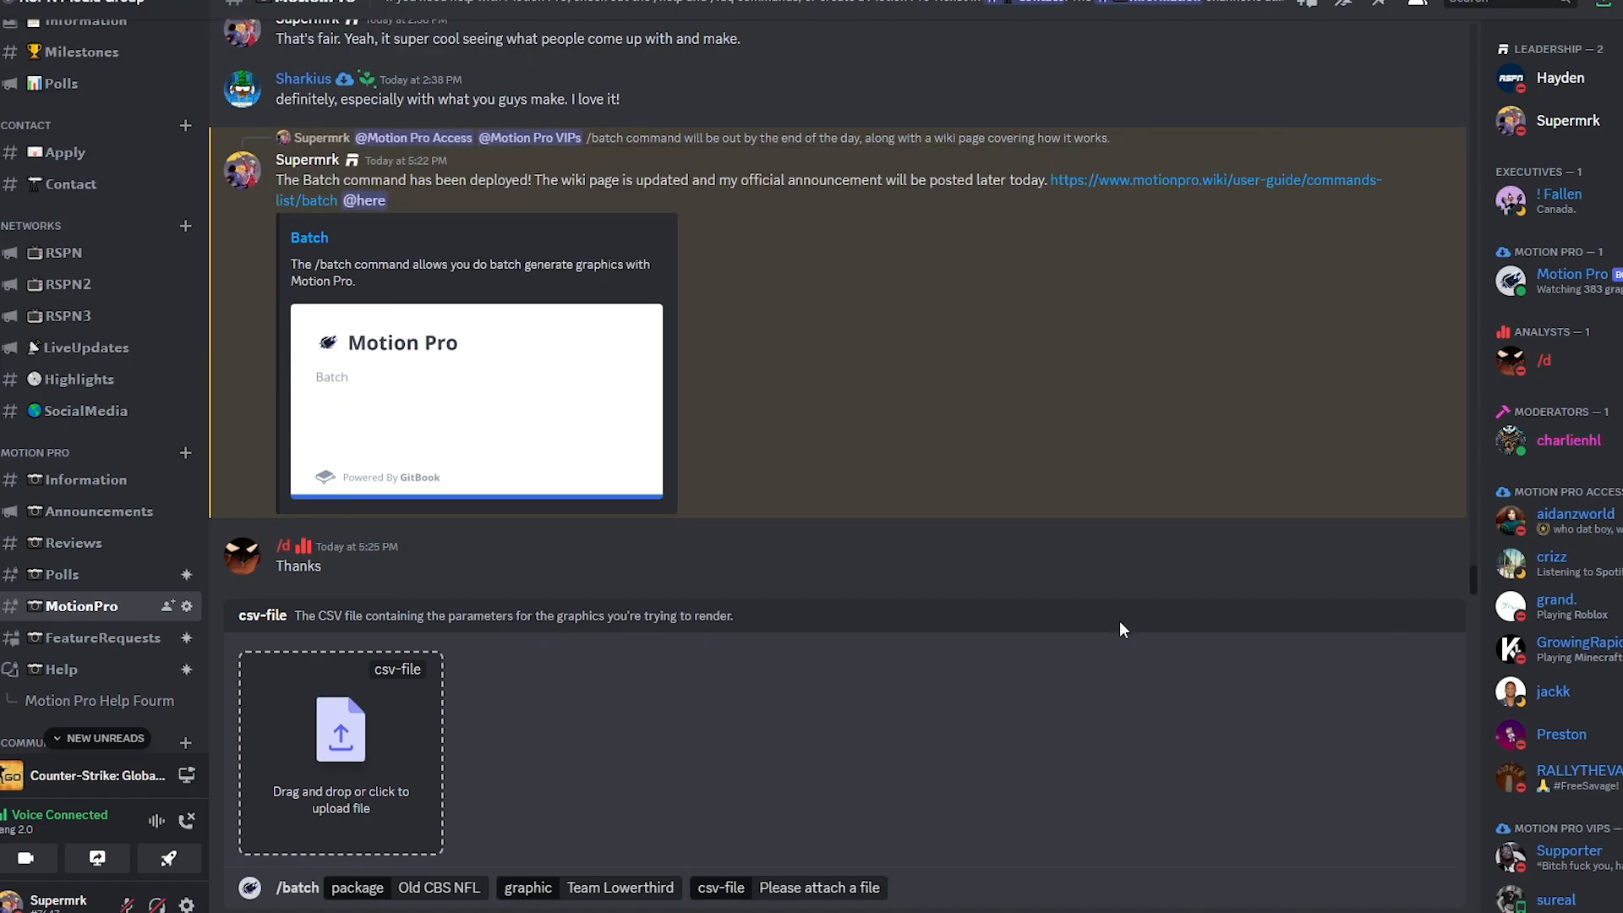
{"action": "key", "text": "Return"}
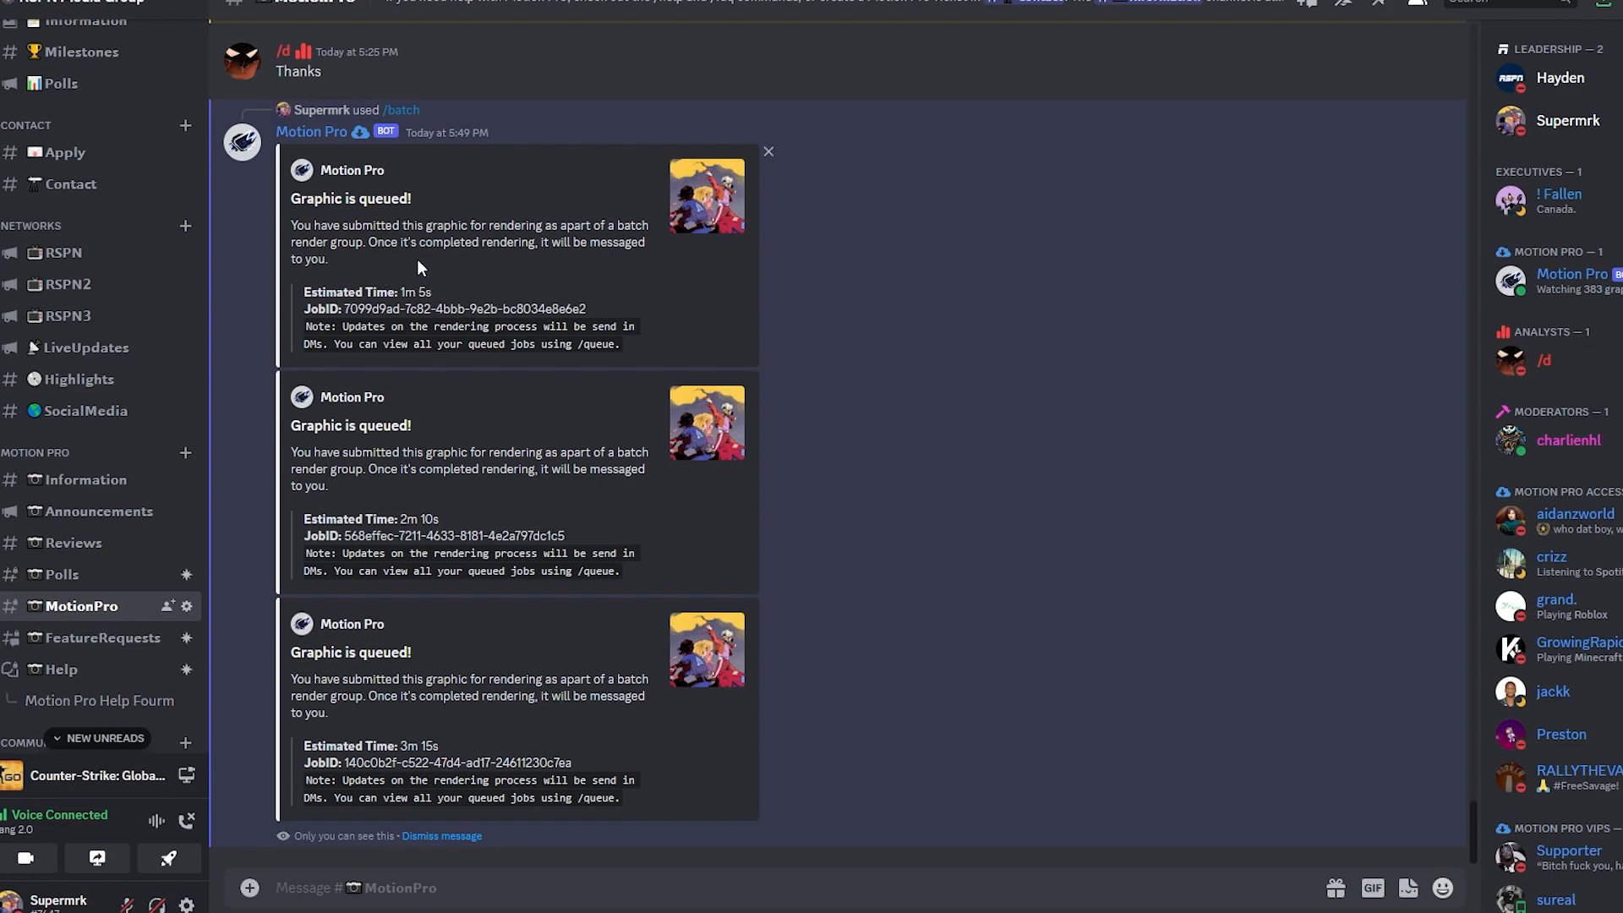
- Examine the job IDs of the queued graphics and the render notifications in the Motion Pro bot's direct messages
{"action": "left_click_drag", "start_coordinate": [345, 309], "coordinate": [645, 305]}
{"action": "left_click", "coordinate": [645, 303]}
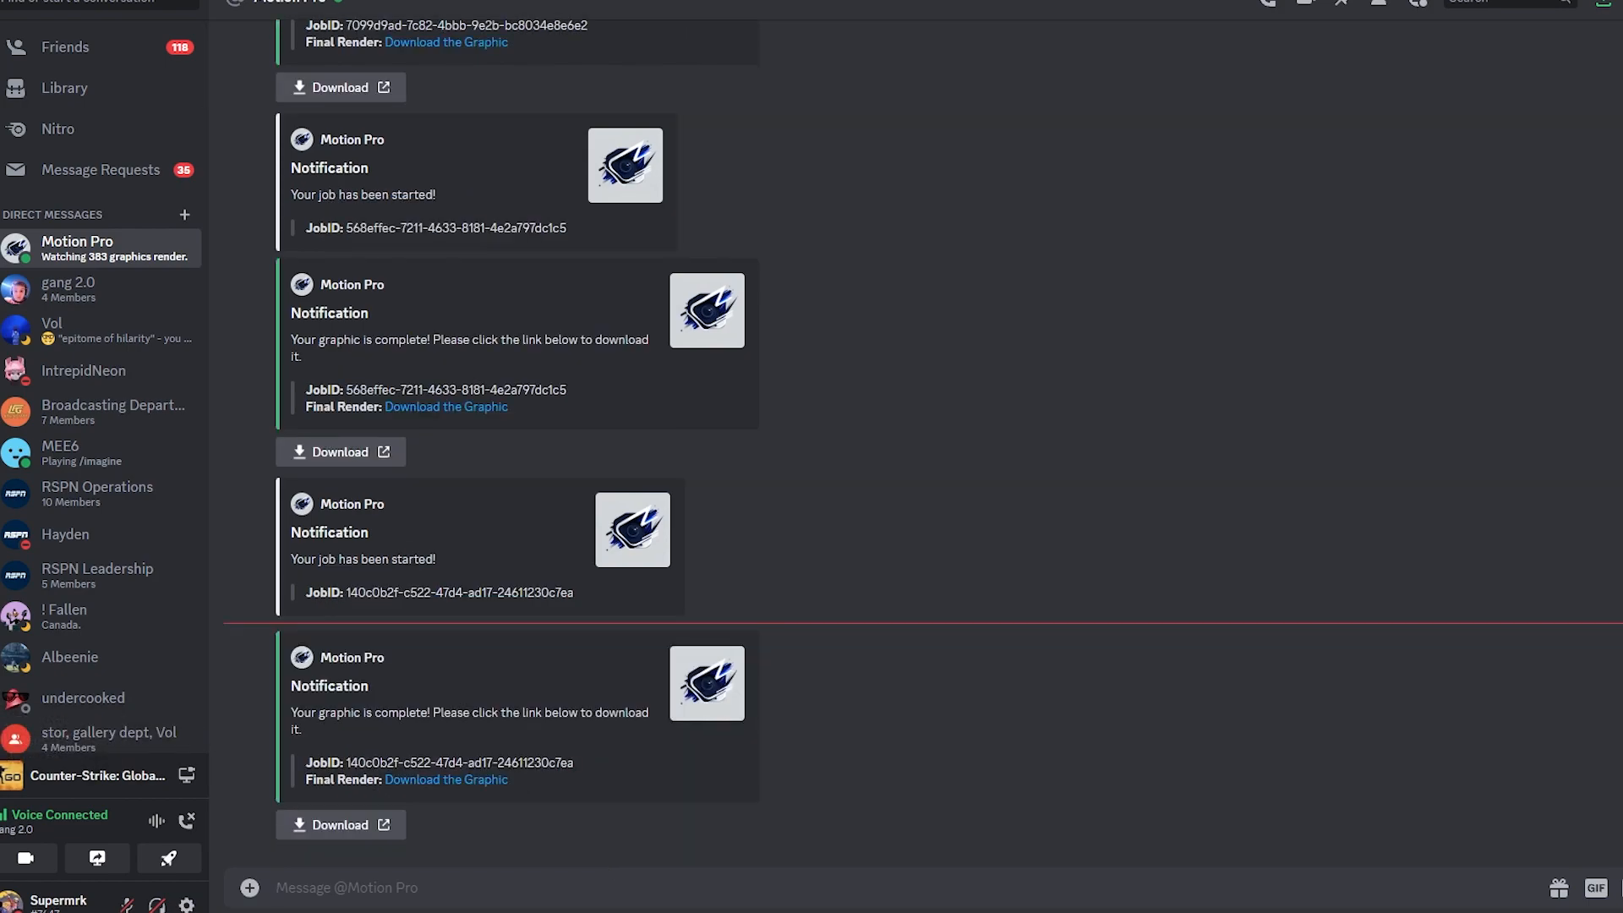
{"action": "scroll", "coordinate": [707, 600], "scroll_direction": "up", "scroll_amount": 5}
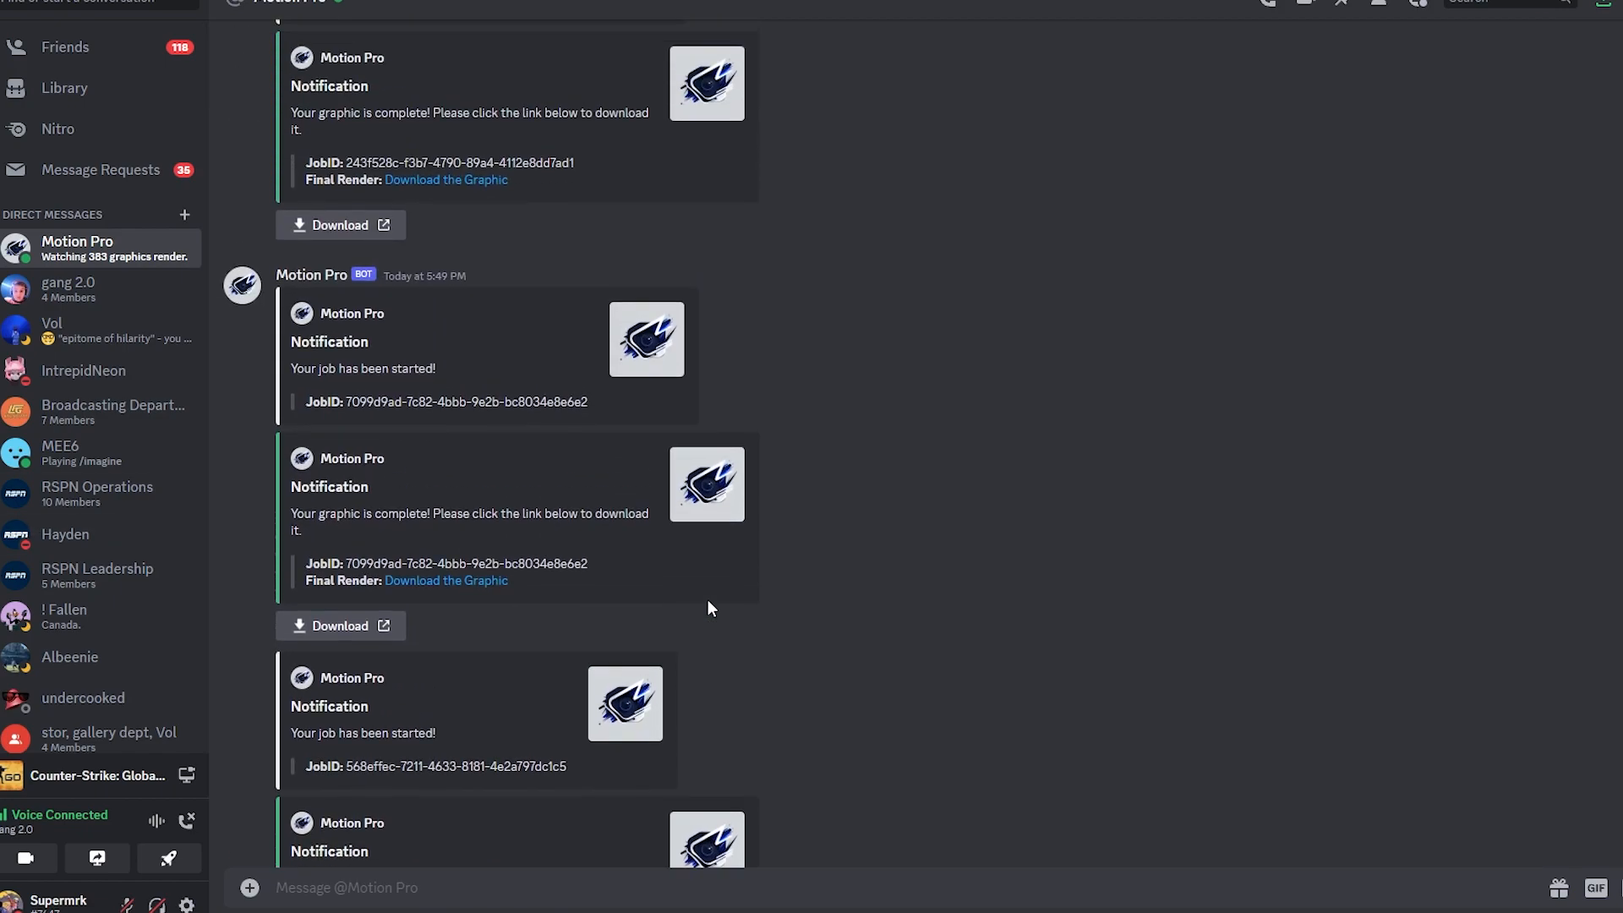
{"action": "scroll", "coordinate": [685, 361], "scroll_direction": "up", "scroll_amount": 3}
{"action": "left_click_drag", "start_coordinate": [509, 573], "coordinate": [383, 579]}
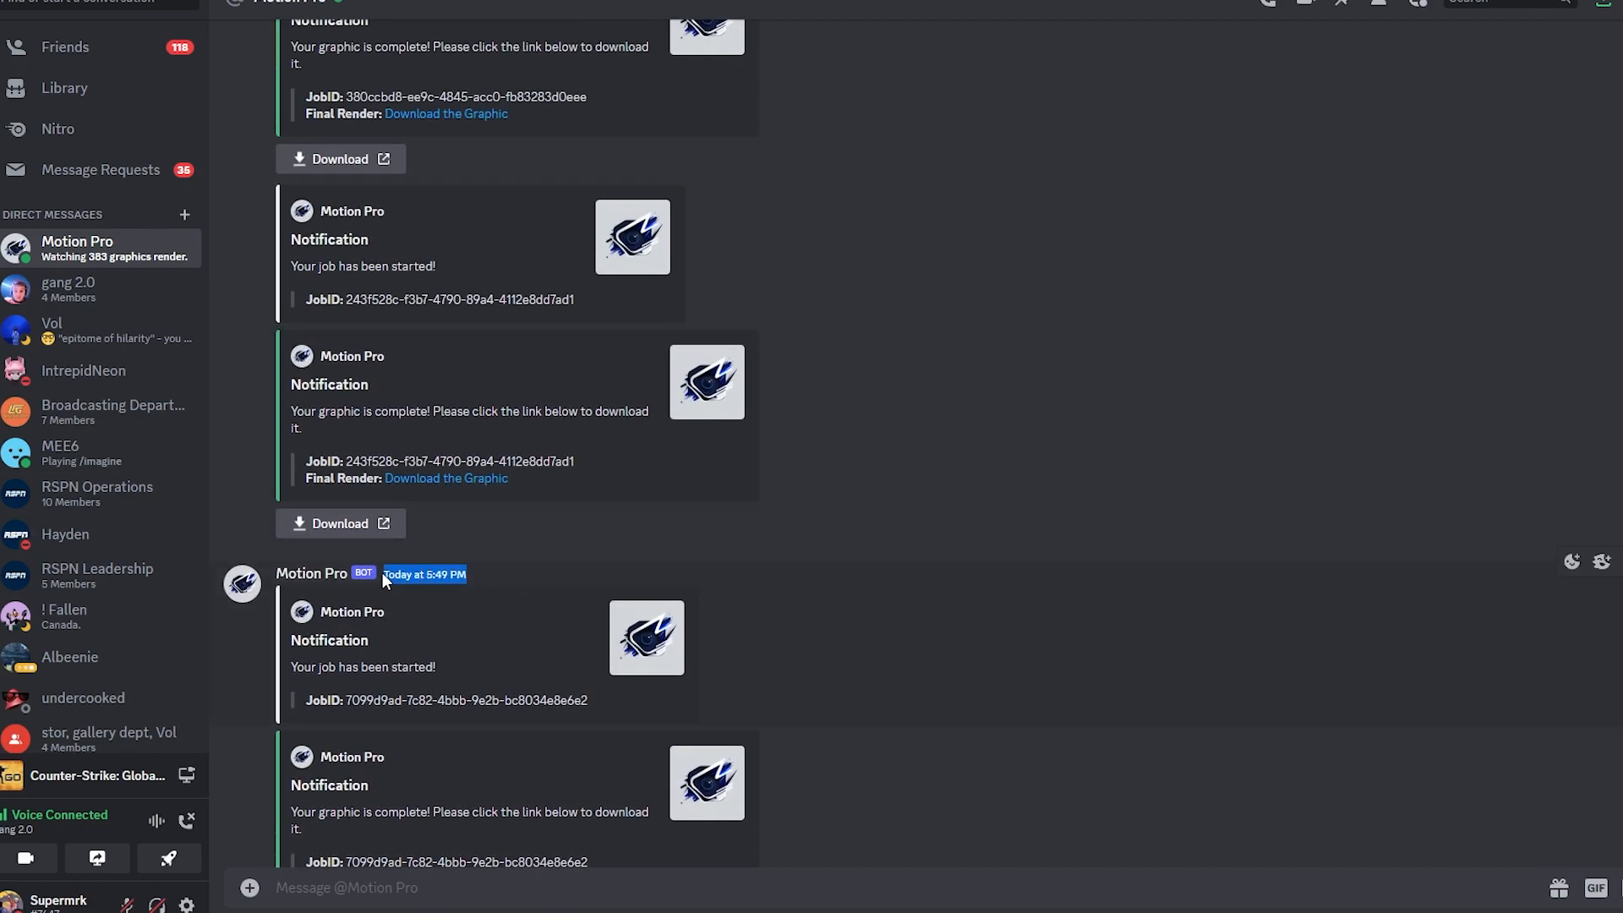
{"action": "scroll", "coordinate": [473, 577], "scroll_direction": "down", "scroll_amount": 4}
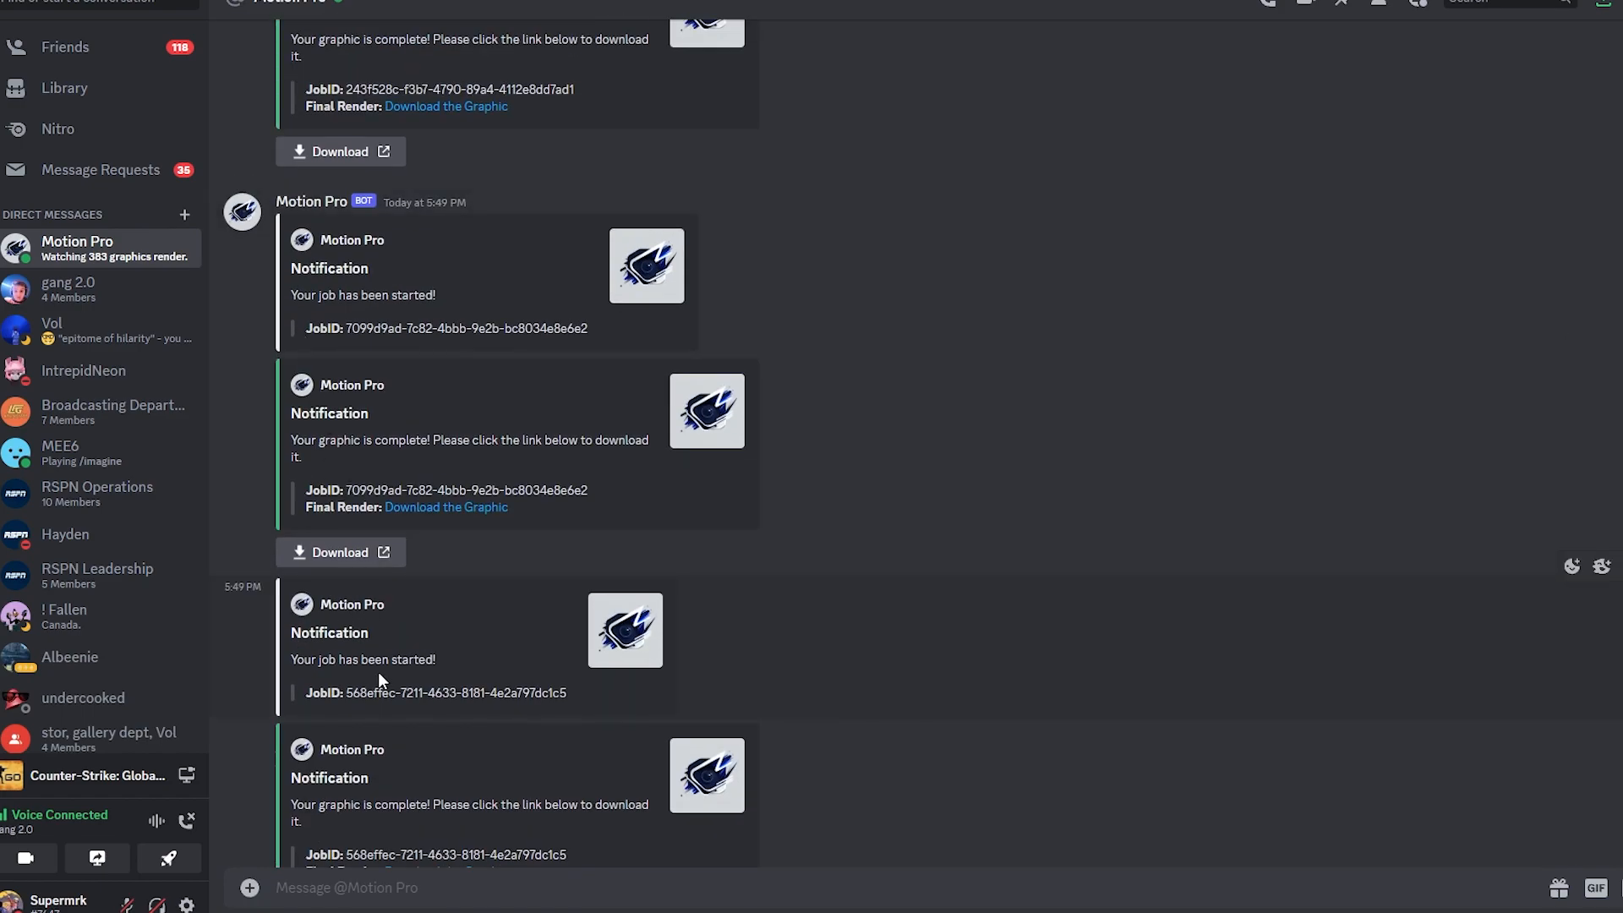
{"action": "scroll", "coordinate": [360, 608], "scroll_direction": "down", "scroll_amount": 5}
- Download the finished graphic of the batch's first job from the Motion Pro direct messages
{"action": "scroll", "coordinate": [349, 570], "scroll_direction": "up", "scroll_amount": 4}
{"action": "left_click", "coordinate": [339, 460]}
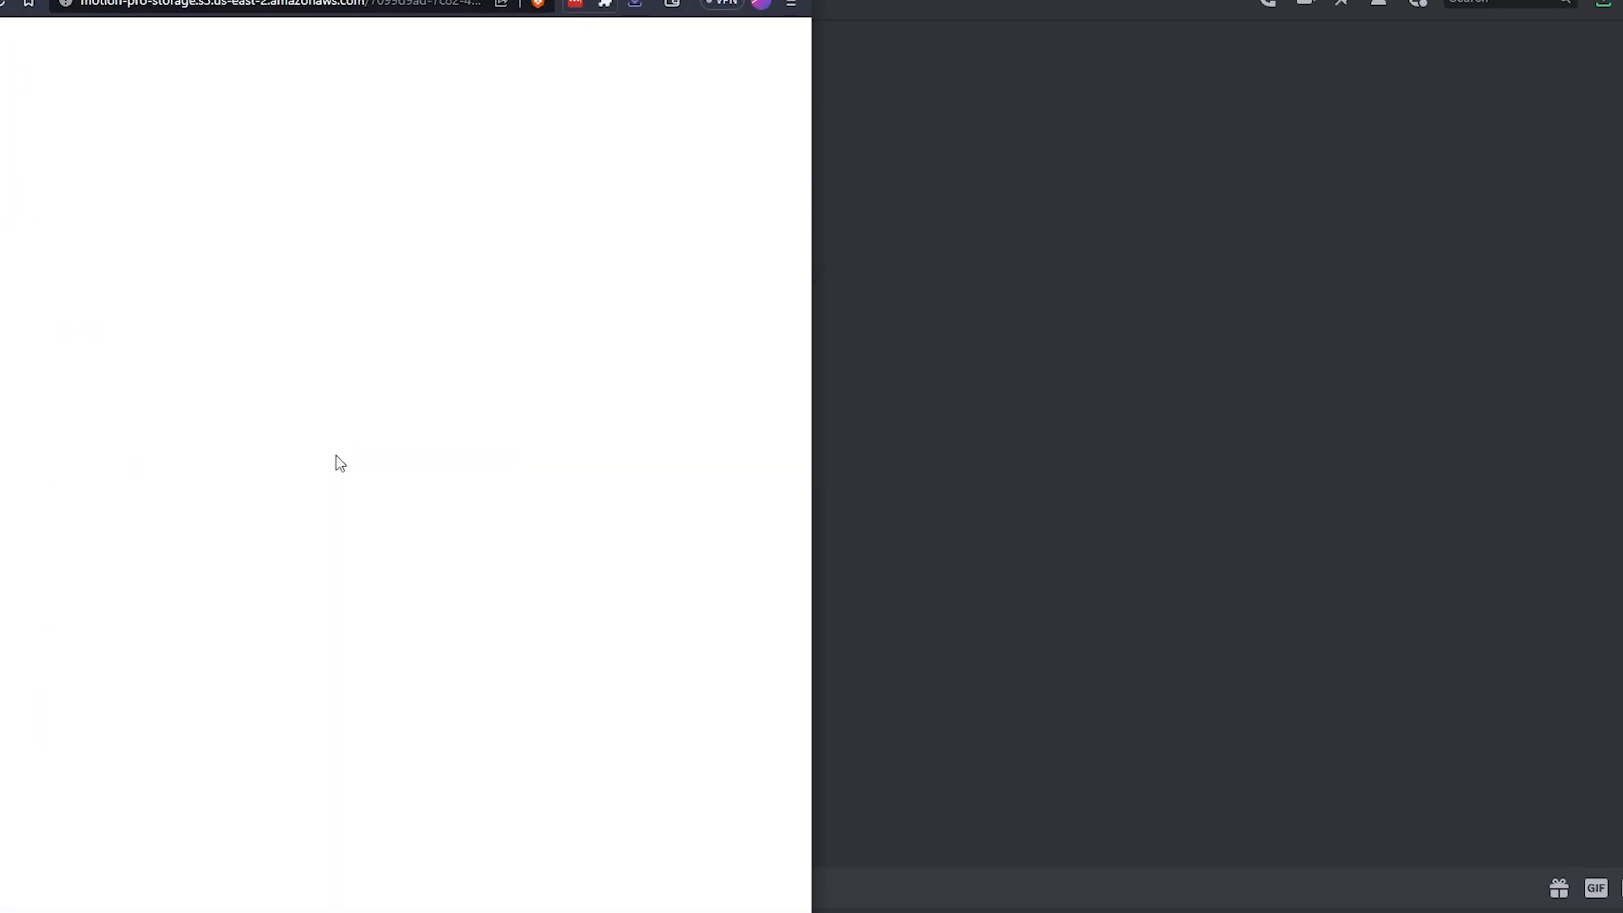
{"action": "left_click", "coordinate": [658, 385]}
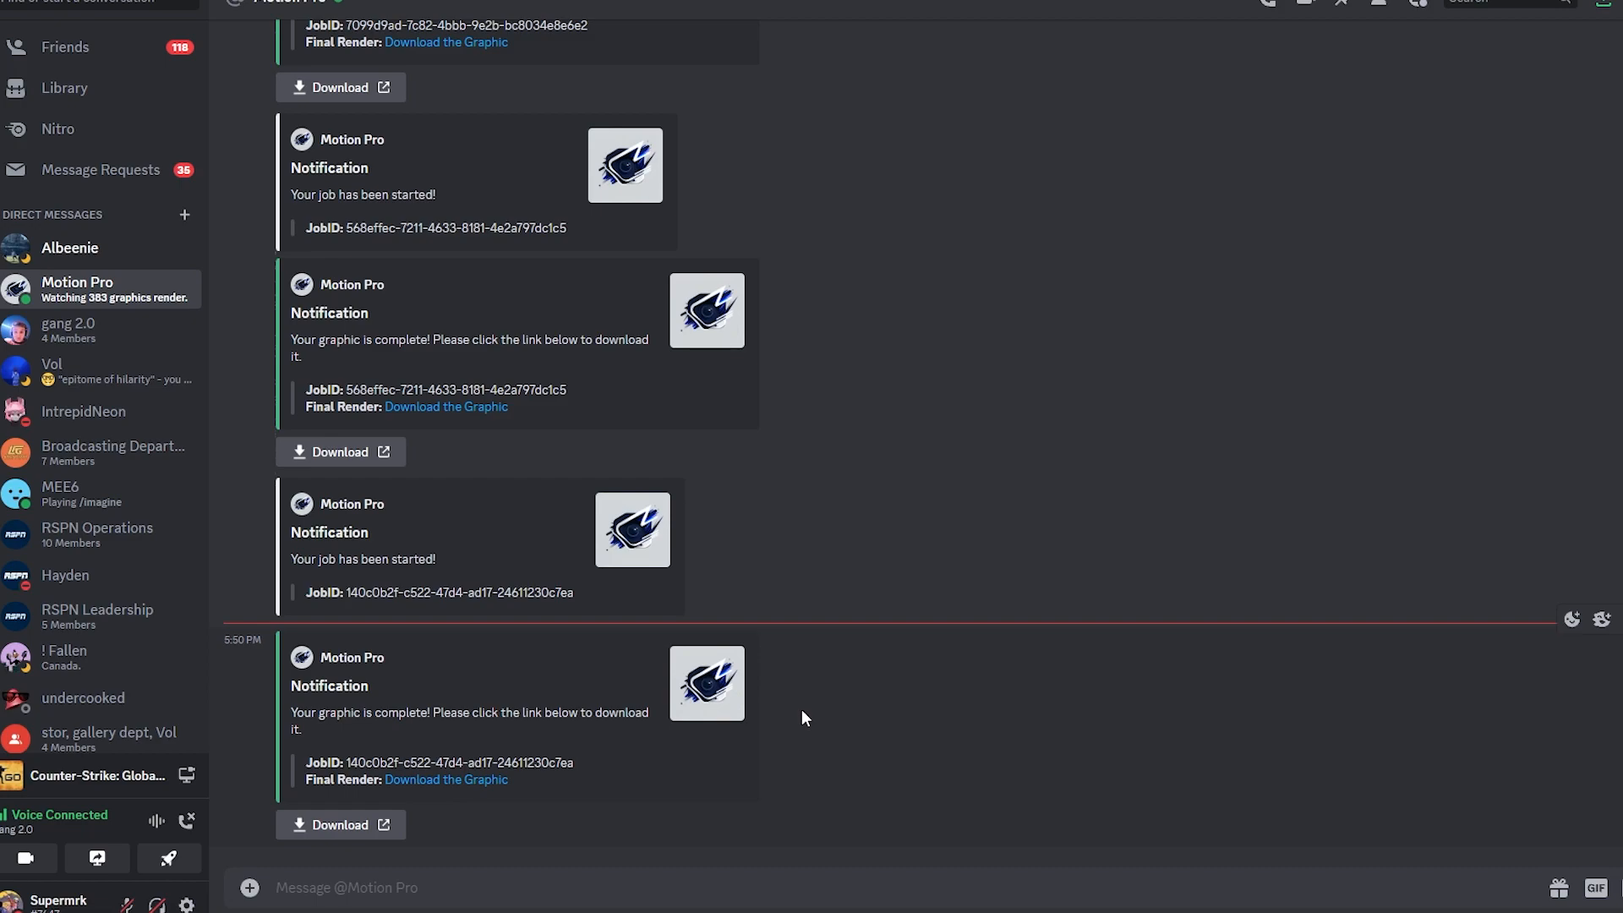
- Return to the server's MotionPro channel and dismiss the bot's message listing the queued batch graphics
{"action": "left_click", "coordinate": [1, 427]}
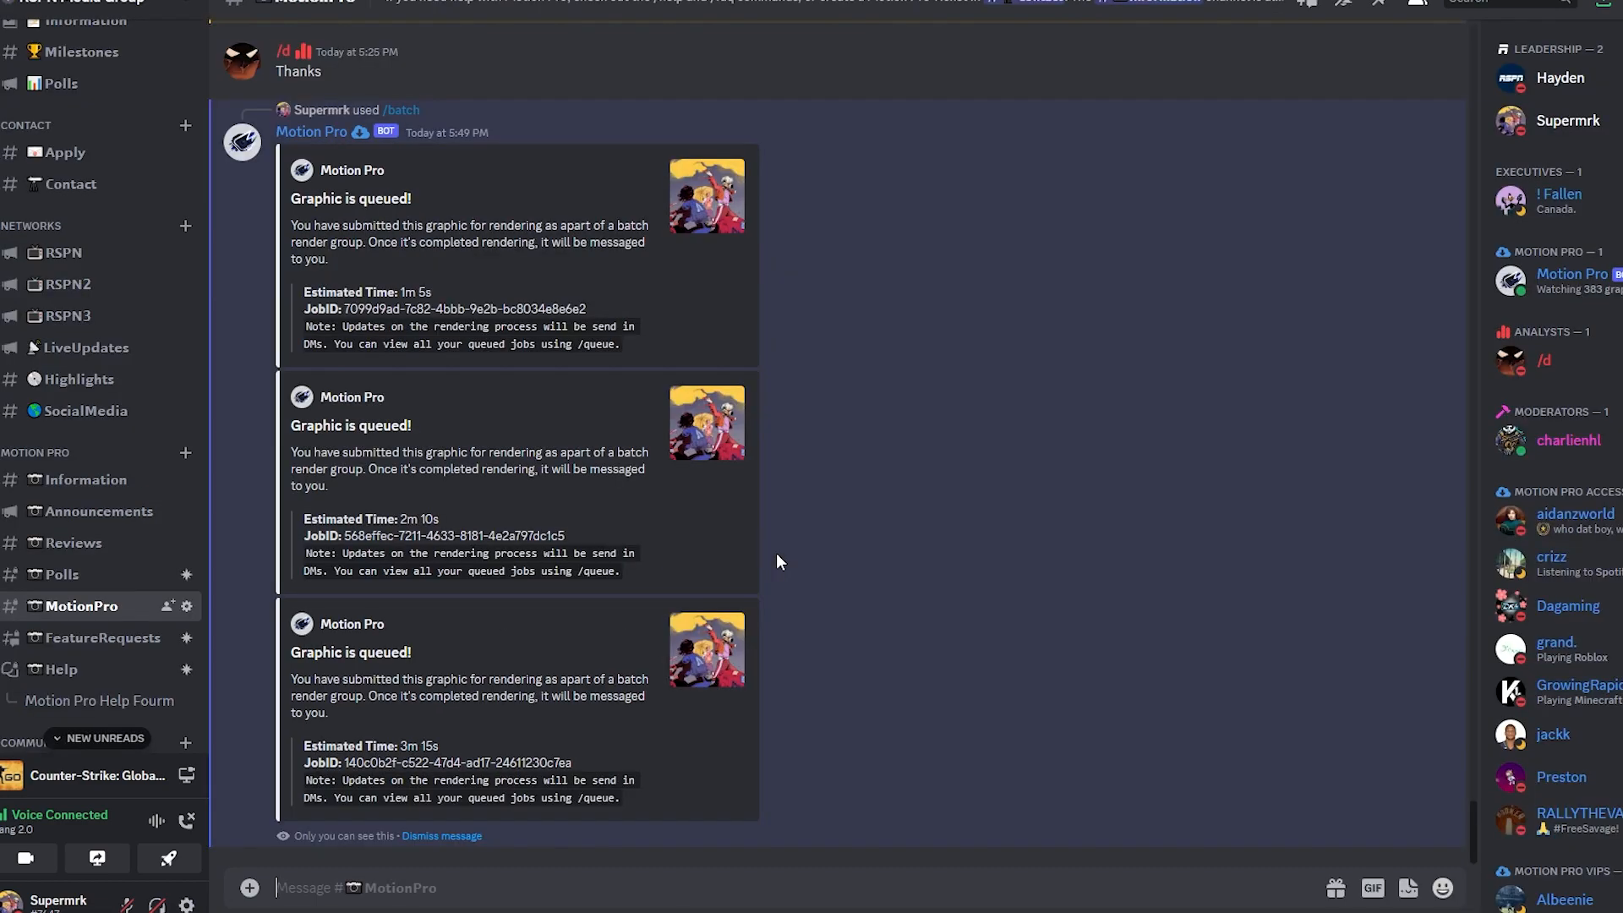
{"action": "left_click", "coordinate": [424, 834]}
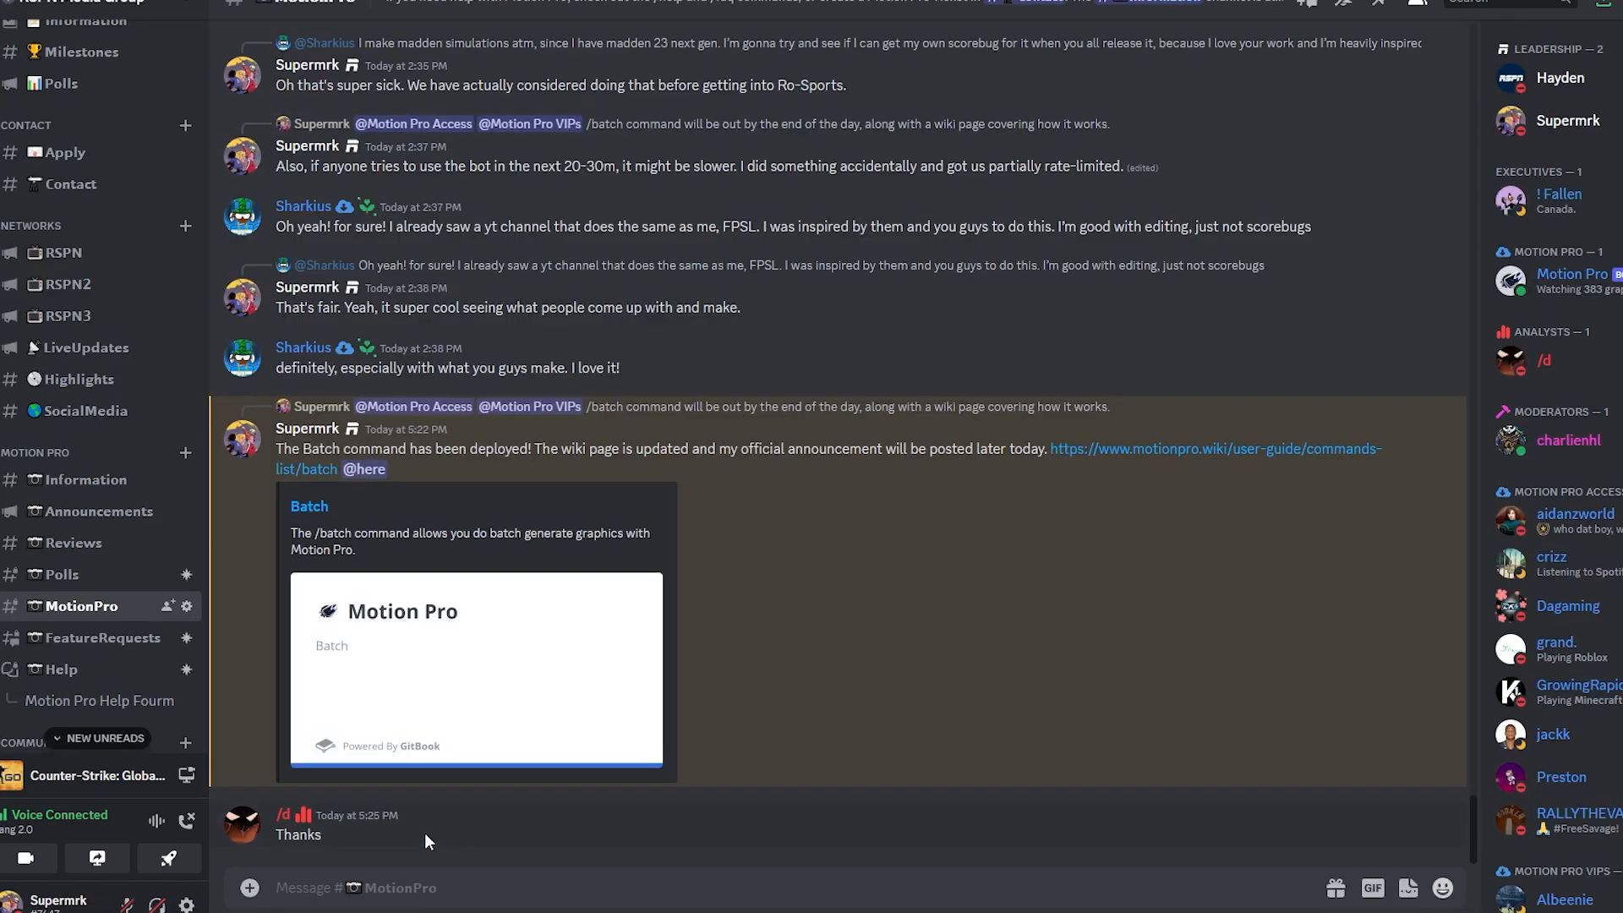